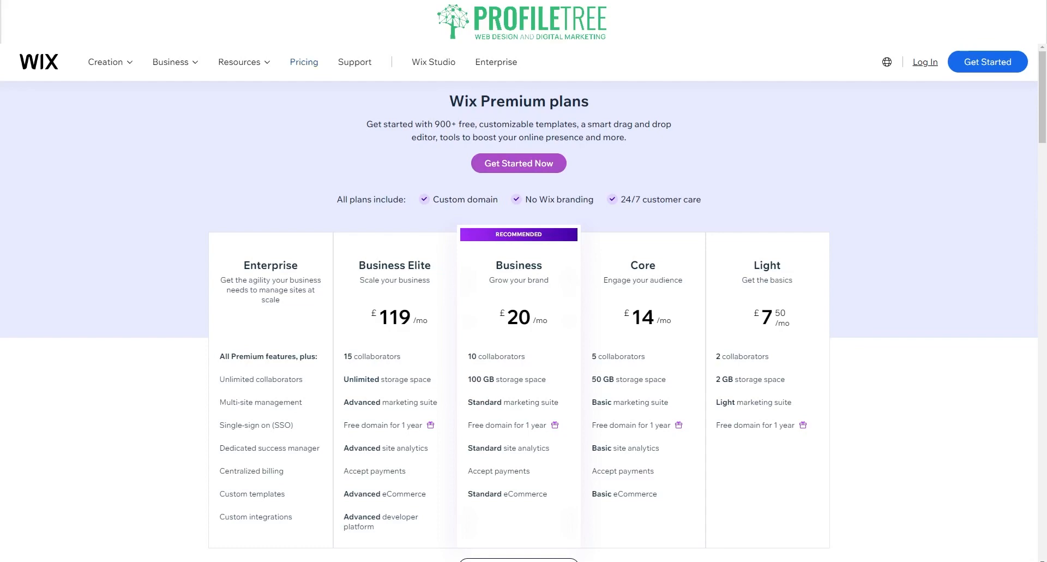
# Step: Open the plan feature comparison and examine the site, marketing, payment and eCommerce features offered by each Premium plan
pyautogui.scroll(-3, 519, 300)
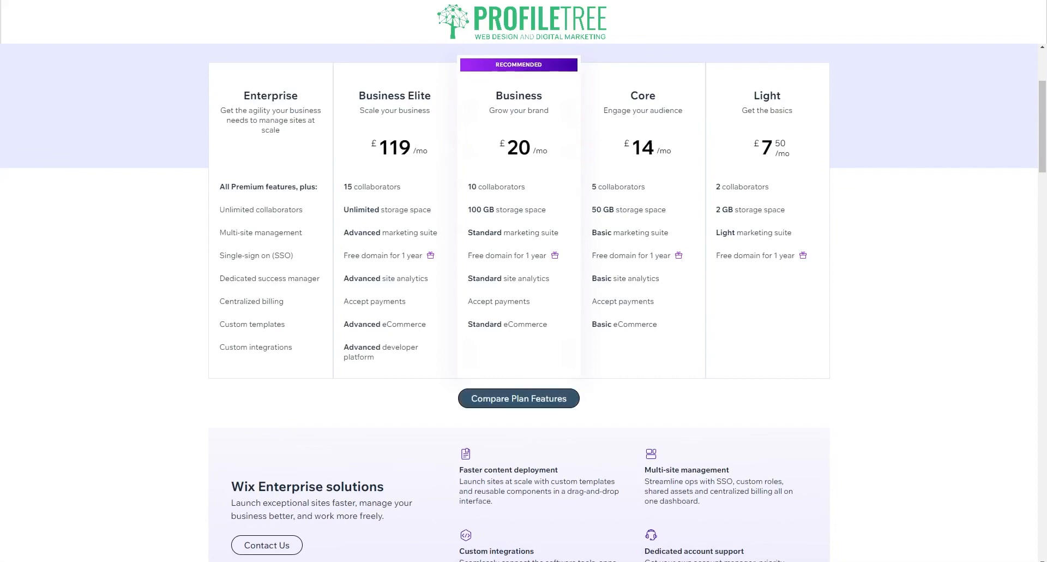
pyautogui.click(548, 399)
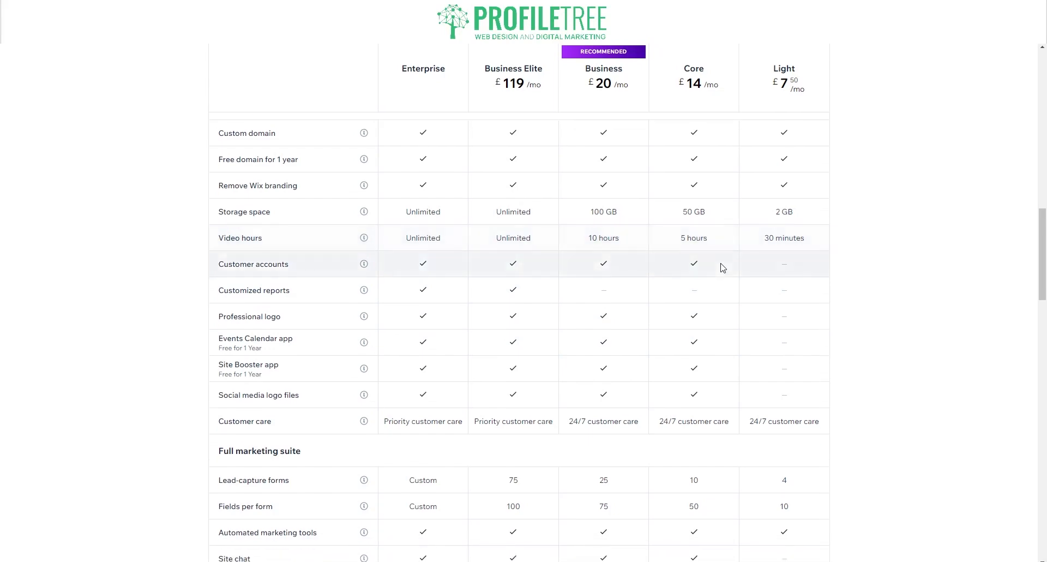
pyautogui.scroll(3, 722, 267)
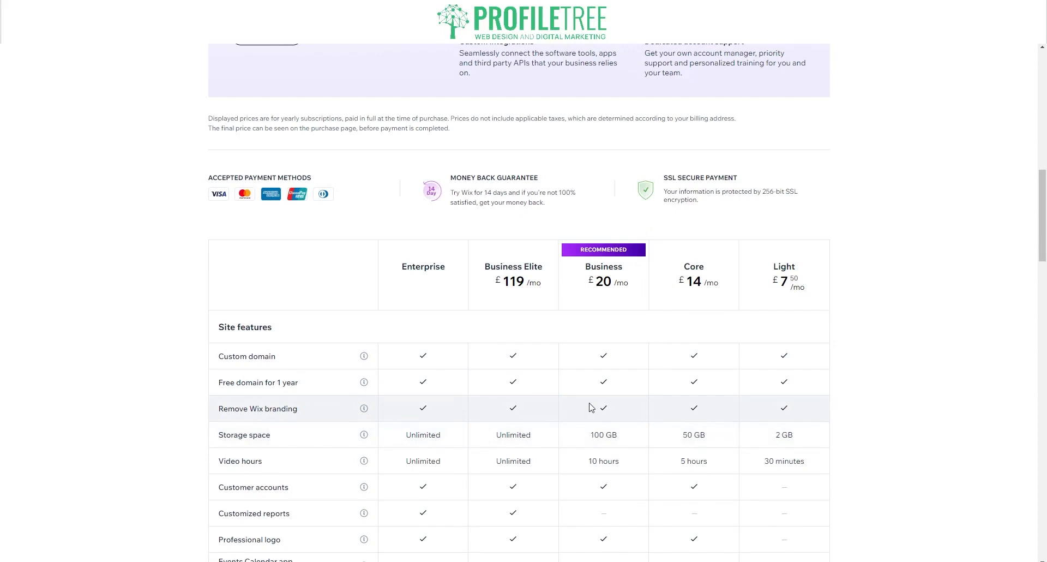
pyautogui.scroll(-3, 590, 407)
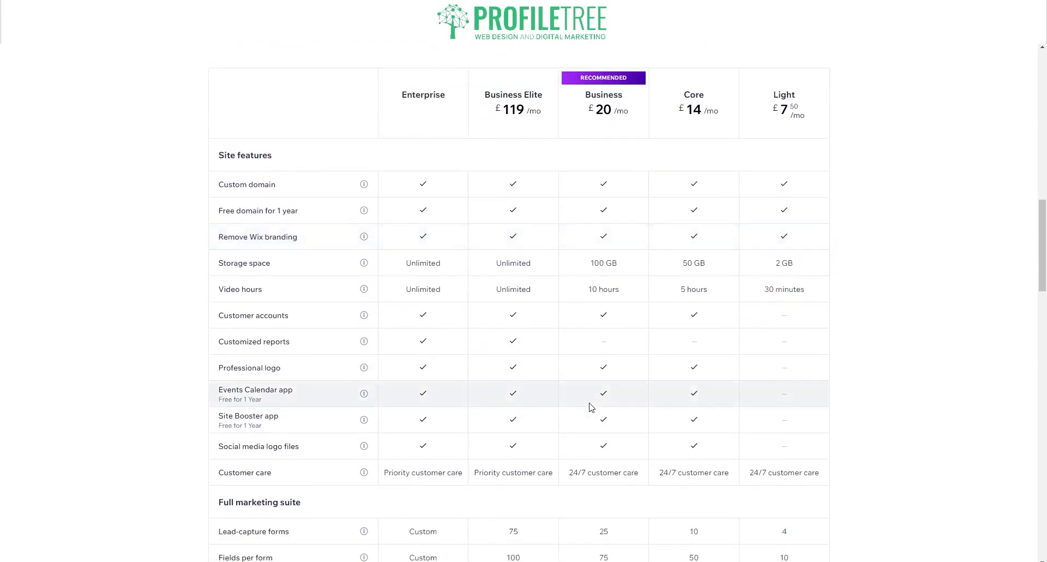
pyautogui.scroll(-13, 591, 407)
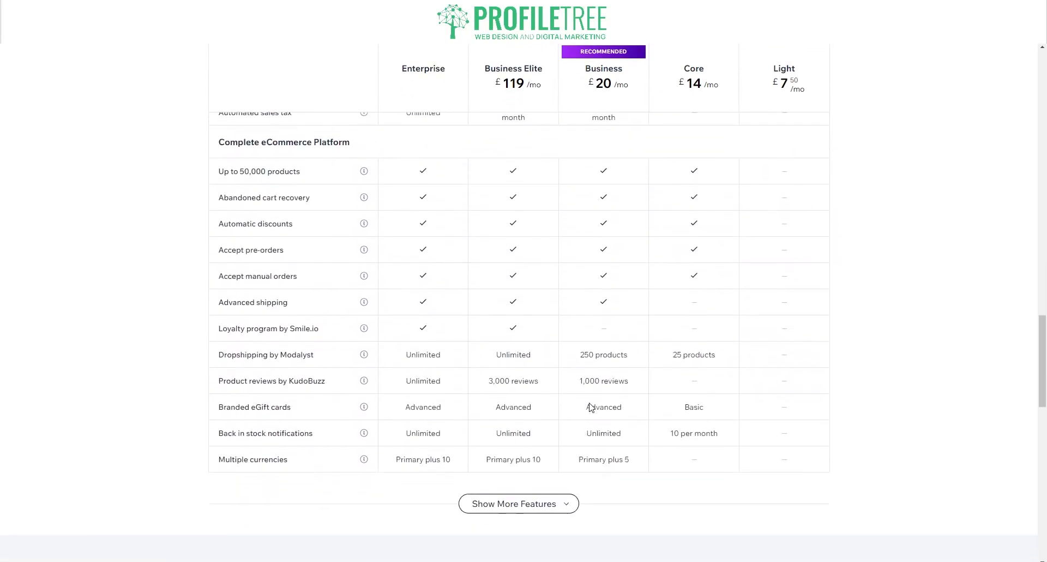
# Step: Show the additional feature sections of the comparison and review the table back up to the Premium plan prices
pyautogui.click(566, 398)
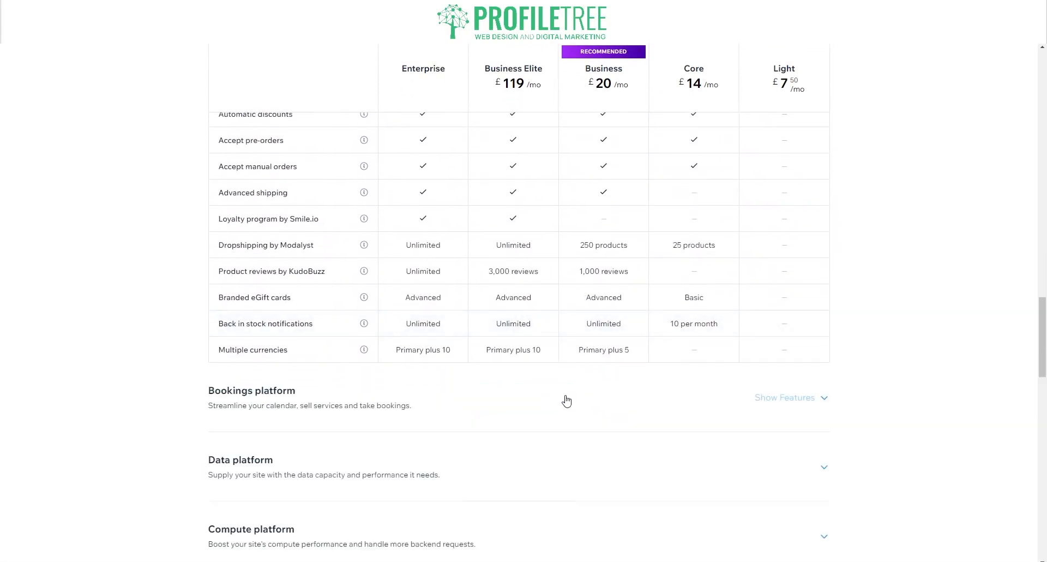
pyautogui.scroll(-1, 566, 399)
pyautogui.scroll(15, 567, 400)
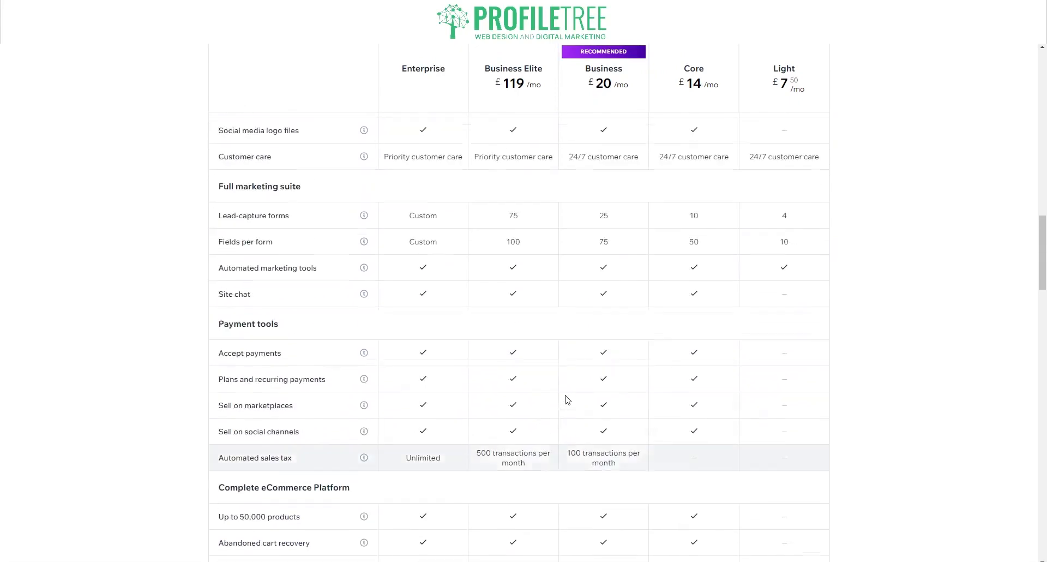
pyautogui.scroll(4, 567, 400)
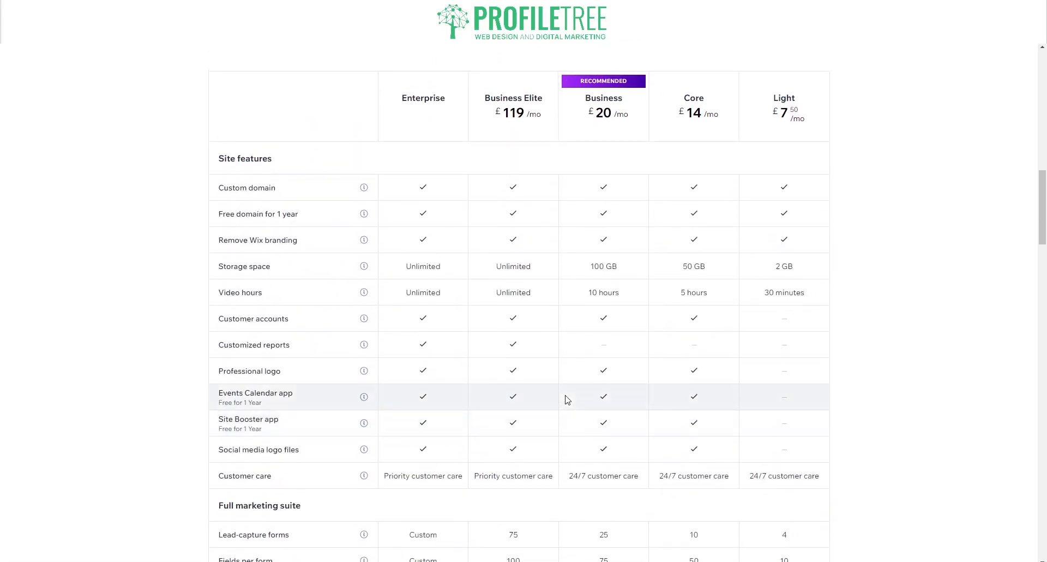
pyautogui.scroll(3, 566, 400)
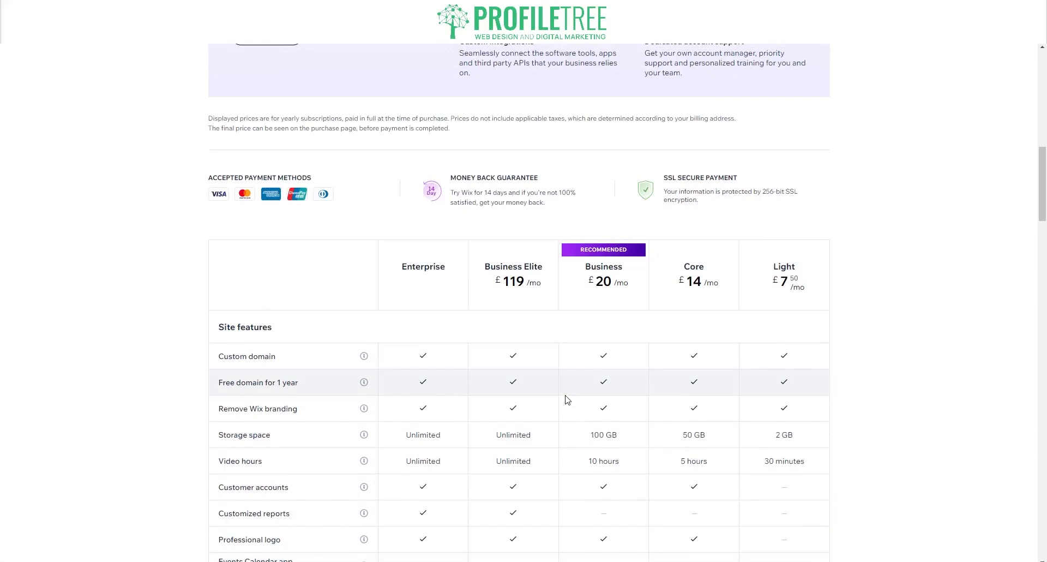
pyautogui.scroll(10, 567, 400)
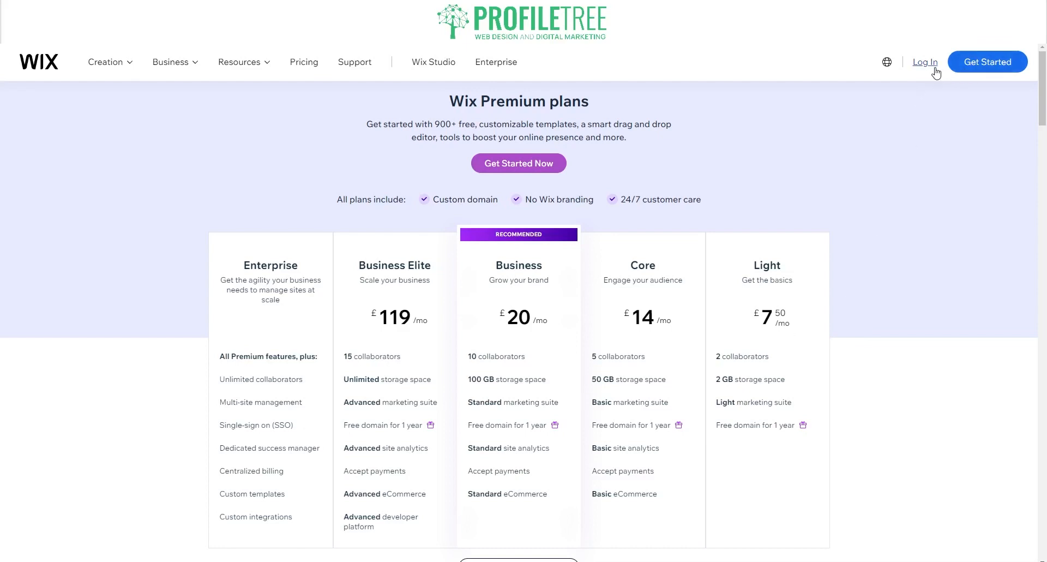
# Step: Start getting an account and switch from signing up to logging in with an existing account
pyautogui.click(977, 76)
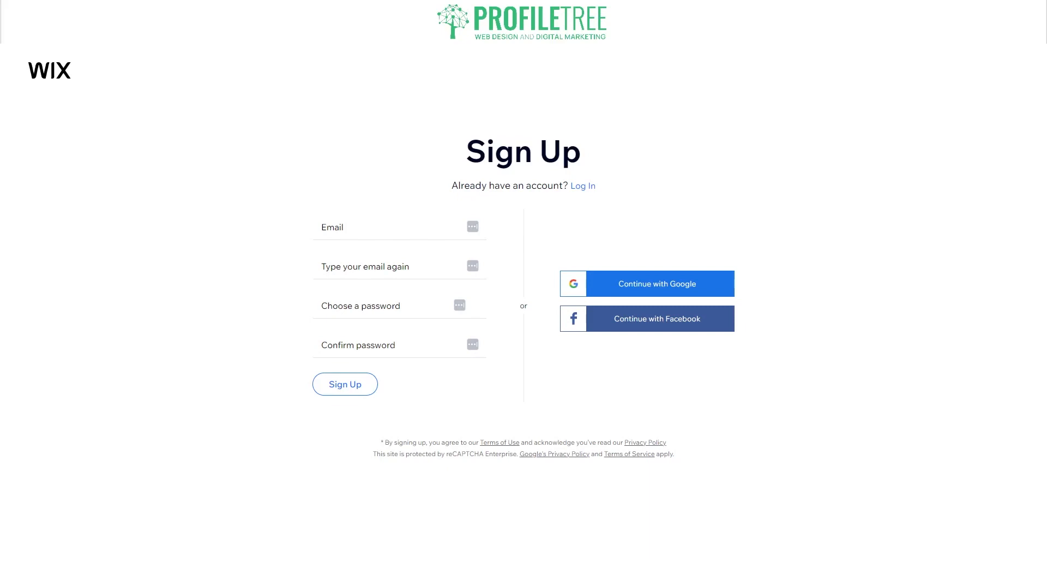
pyautogui.click(582, 186)
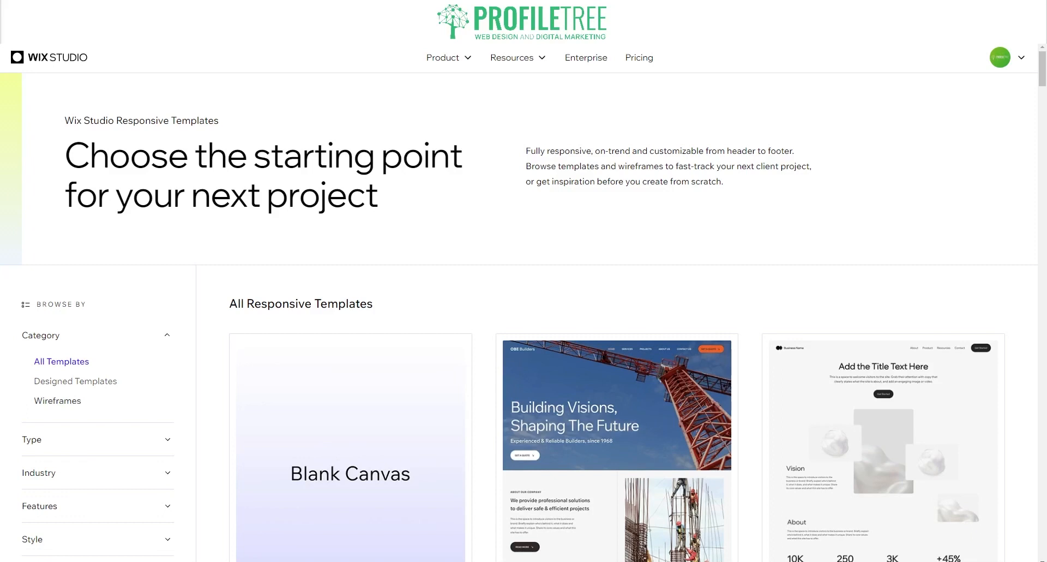
# Step: Compare the Designed Templates and Wireframes categories, ending on Designed Templates
pyautogui.click(57, 381)
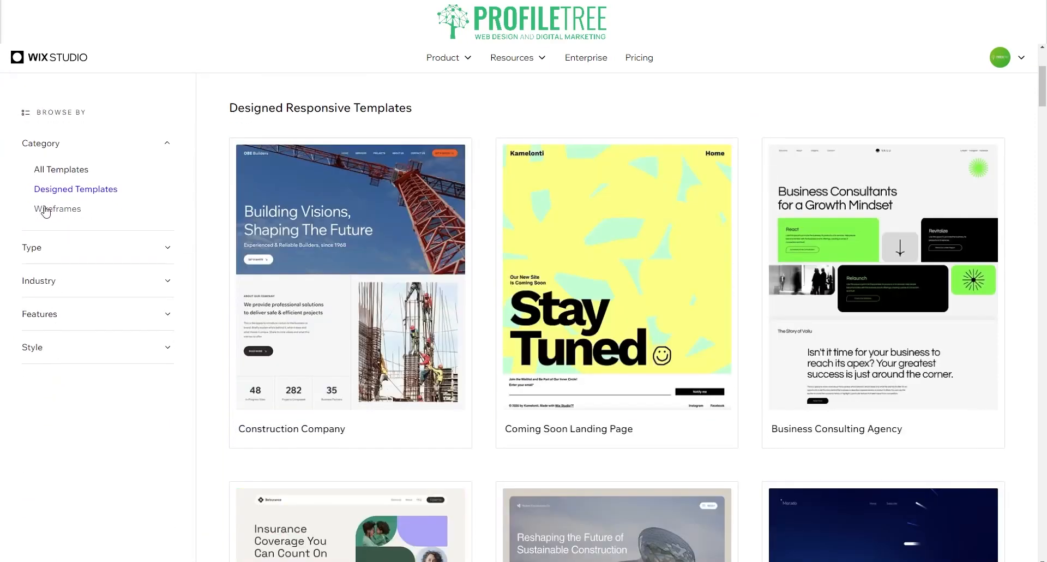
pyautogui.click(46, 212)
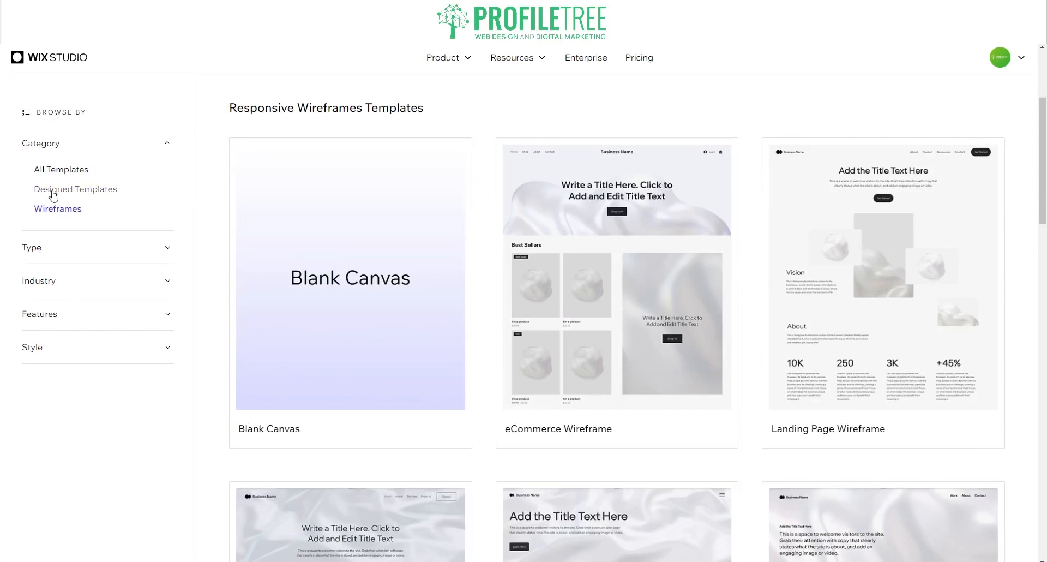
pyautogui.click(53, 192)
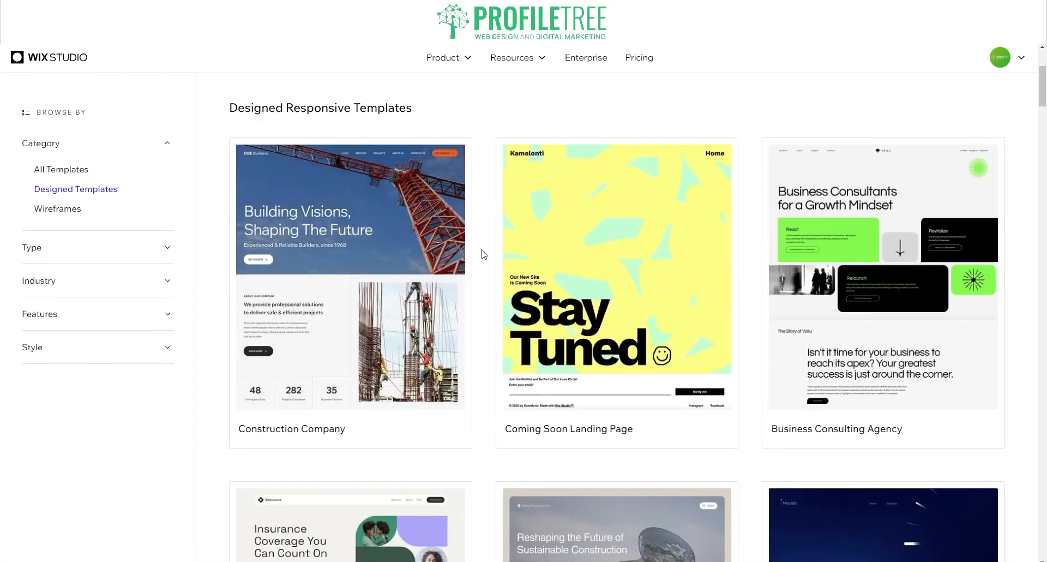
# Step: Browse the whole gallery of designed responsive templates to examine the available site designs
pyautogui.scroll(-3, 482, 253)
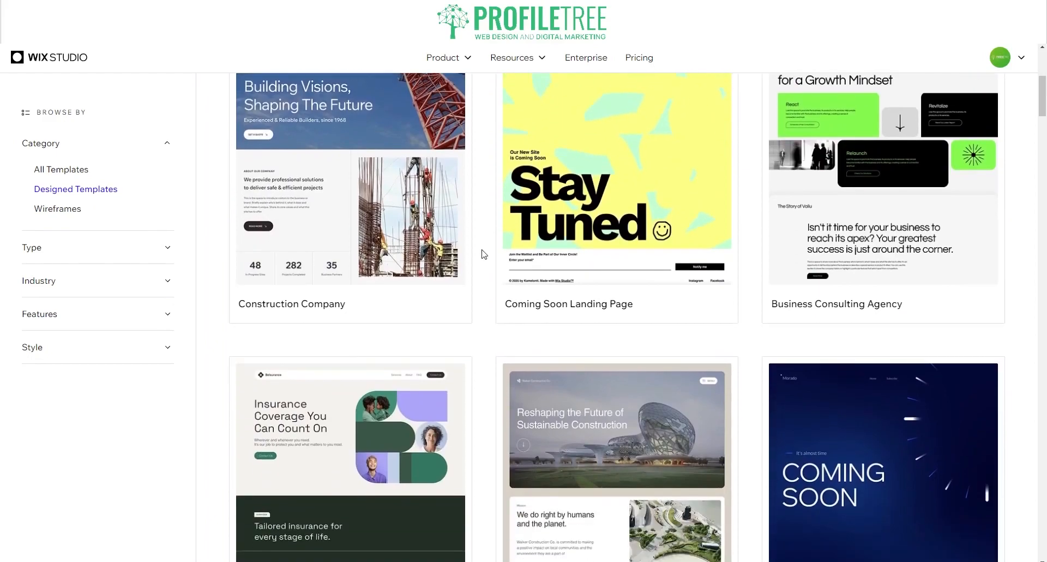
pyautogui.scroll(-7, 482, 254)
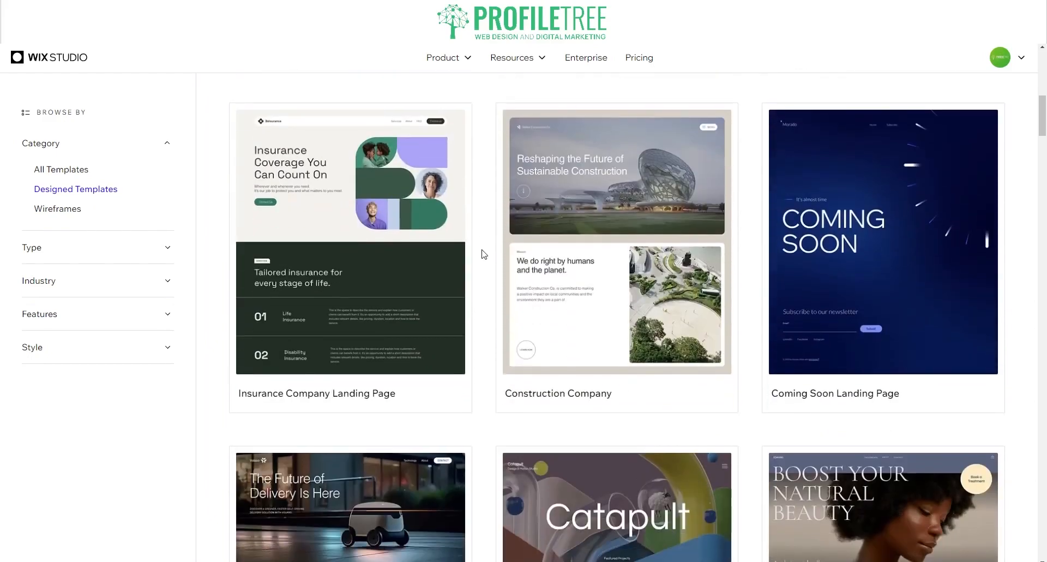
pyautogui.scroll(-20, 482, 254)
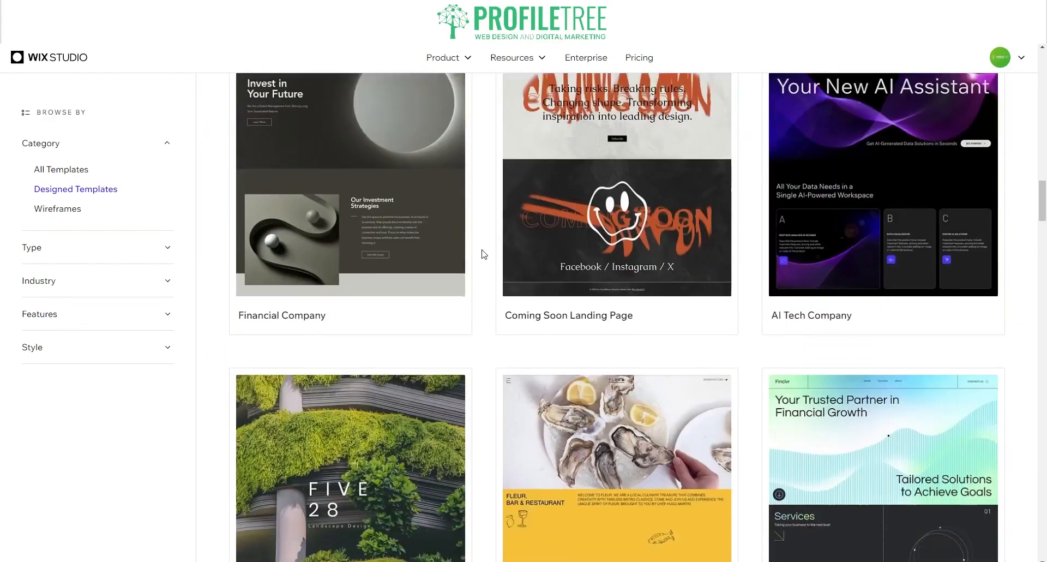
pyautogui.scroll(-16, 483, 254)
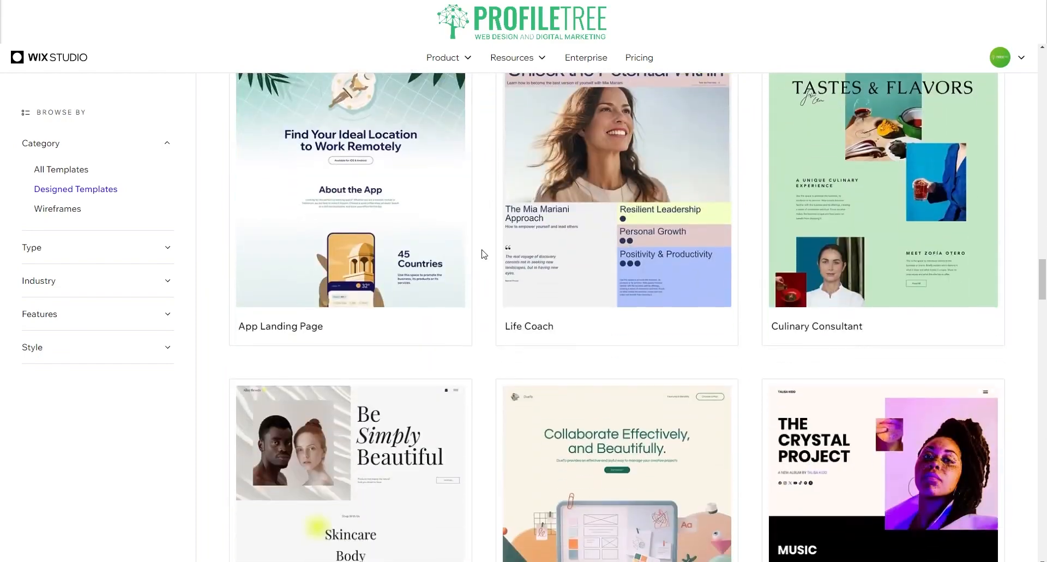
pyautogui.scroll(-20, 483, 253)
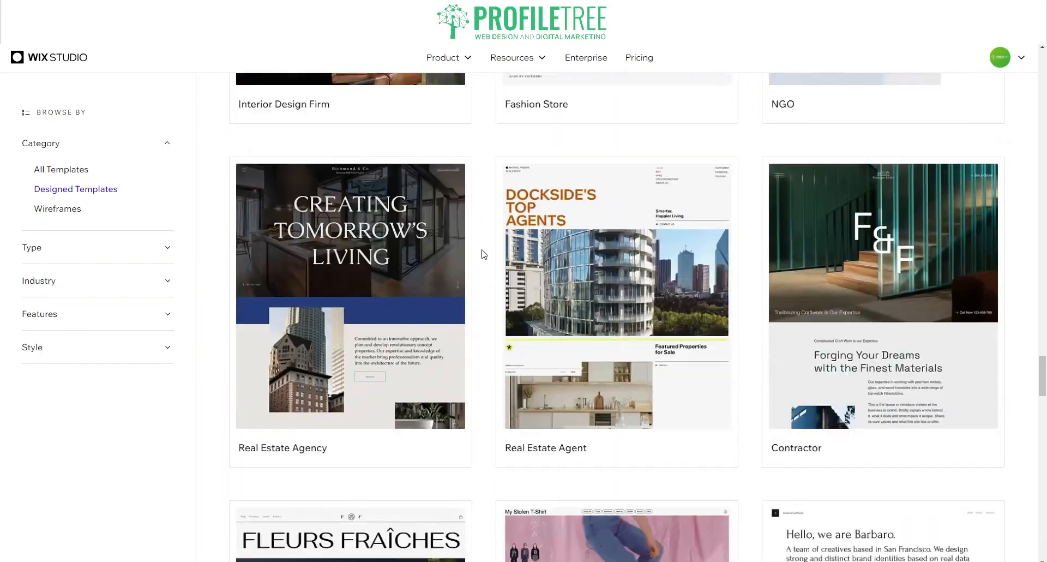
pyautogui.scroll(-18, 483, 253)
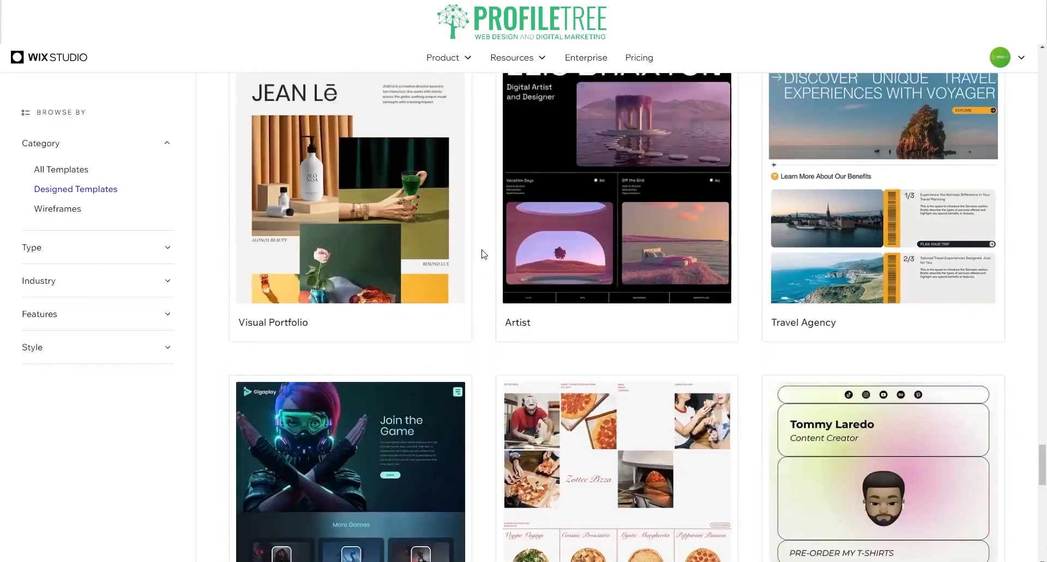
pyautogui.scroll(-4, 482, 254)
pyautogui.scroll(20, 483, 254)
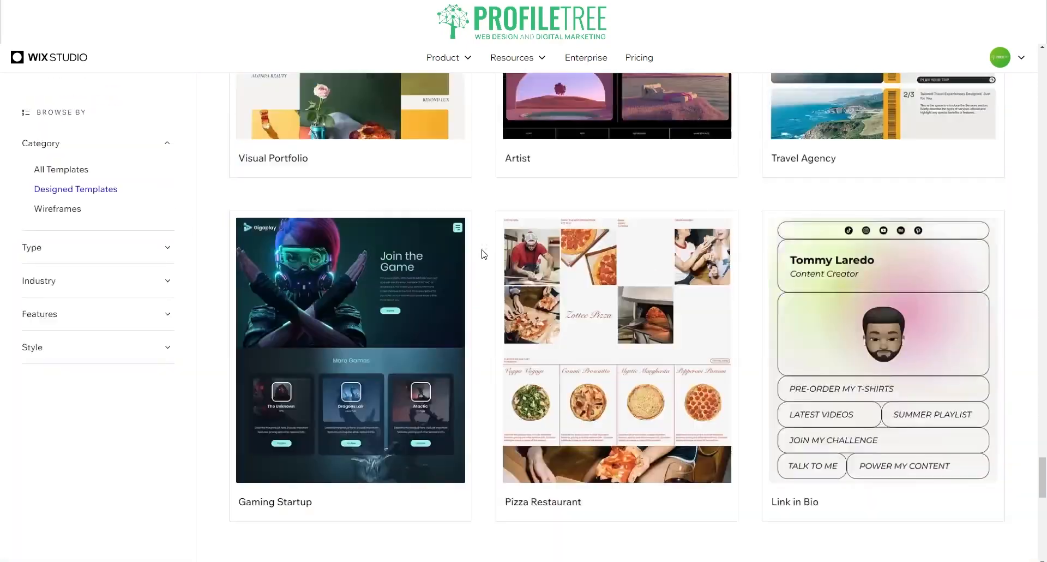
pyautogui.scroll(20, 483, 254)
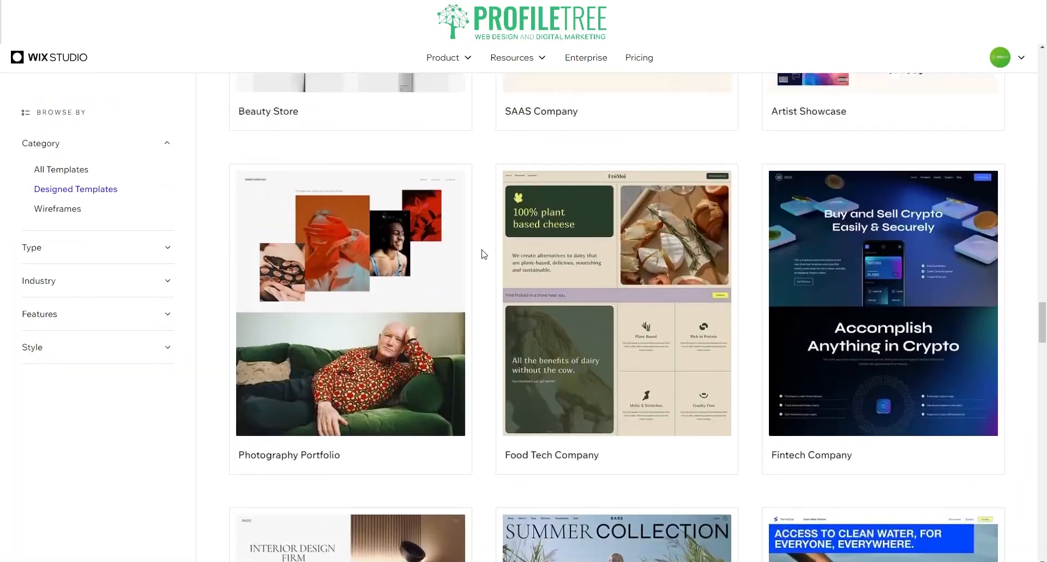
pyautogui.scroll(16, 483, 254)
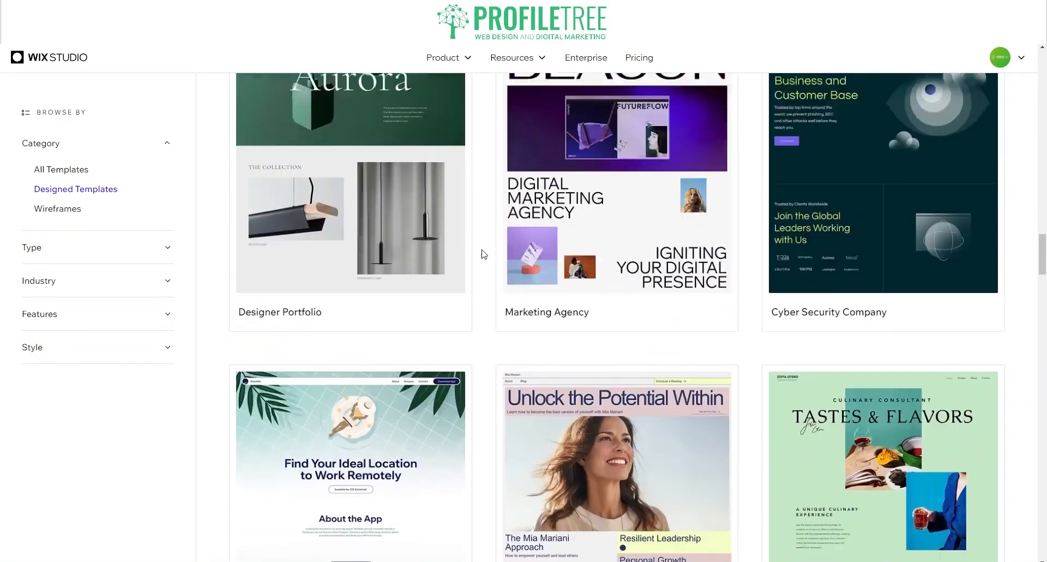
pyautogui.scroll(20, 483, 254)
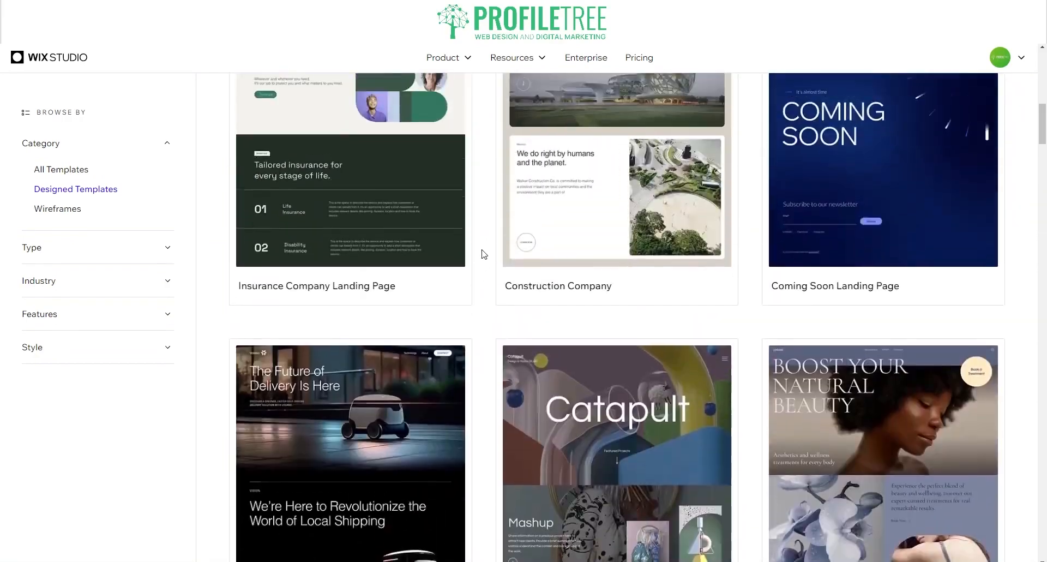
pyautogui.scroll(3, 483, 254)
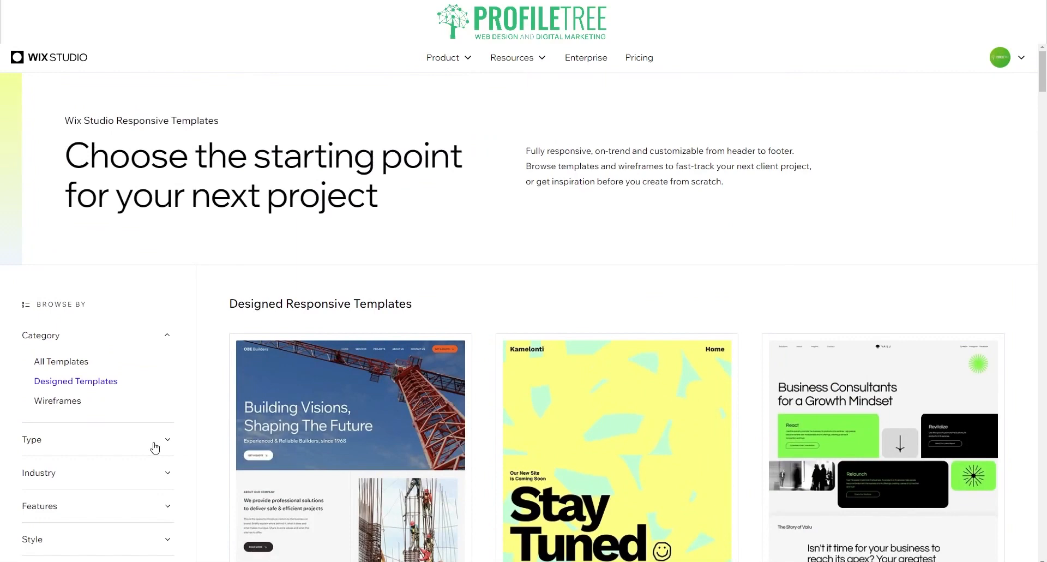
# Step: Filter the templates by the Business industry and look through the designs offered
pyautogui.scroll(-2, 116, 476)
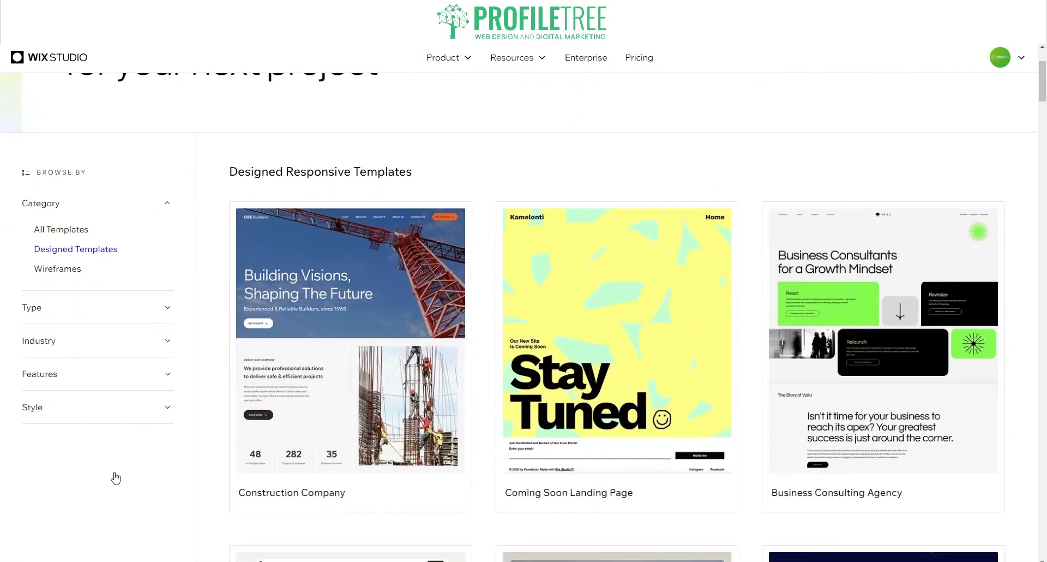
pyautogui.click(129, 335)
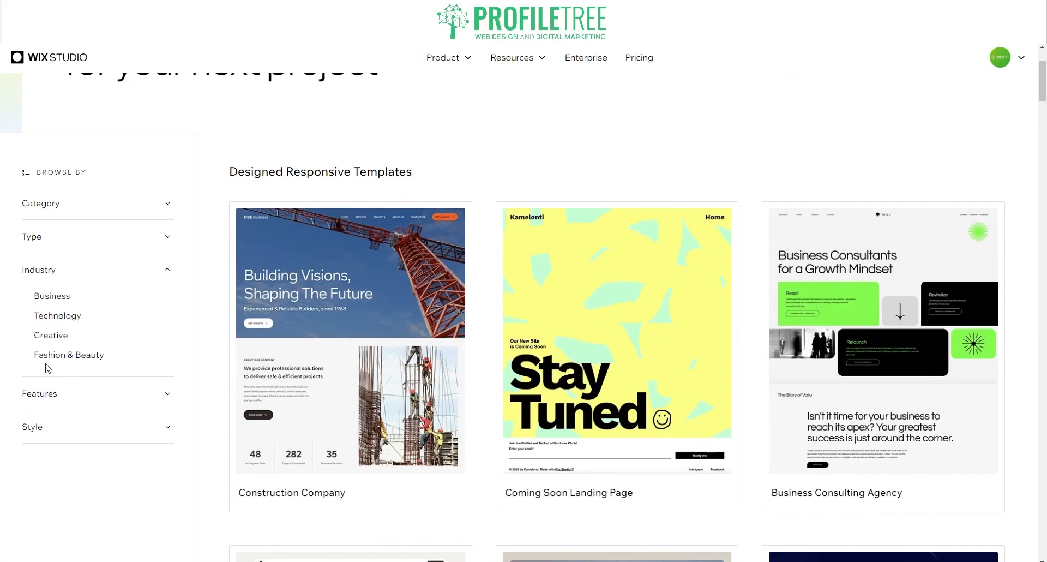
pyautogui.click(50, 302)
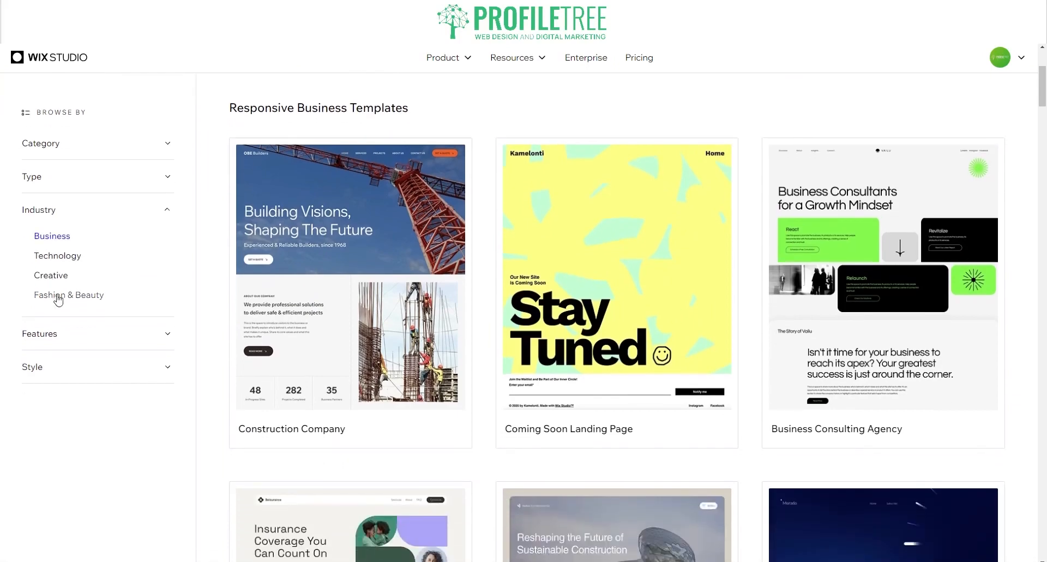
pyautogui.scroll(-12, 477, 410)
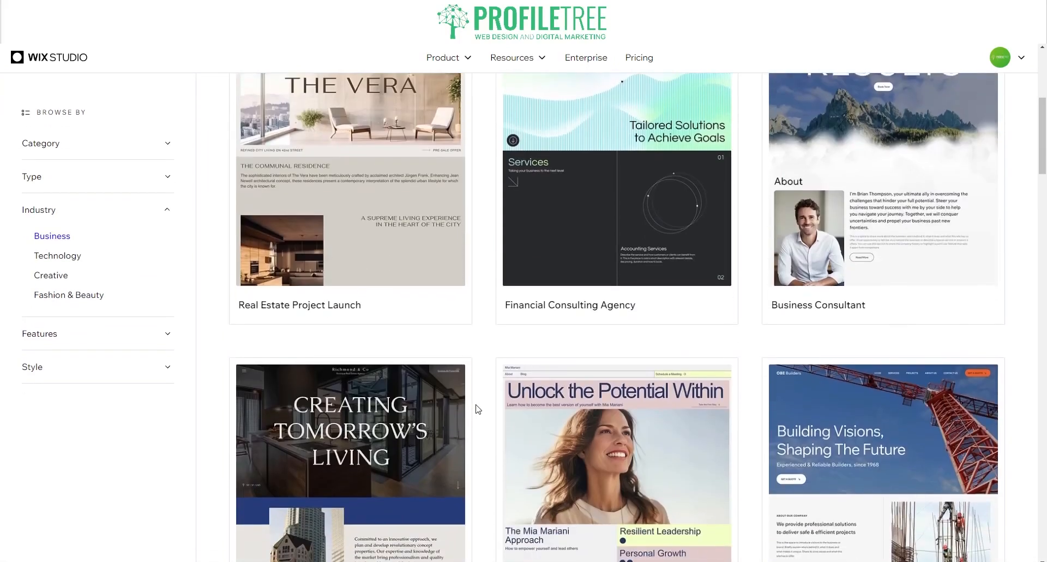
pyautogui.scroll(-8, 478, 409)
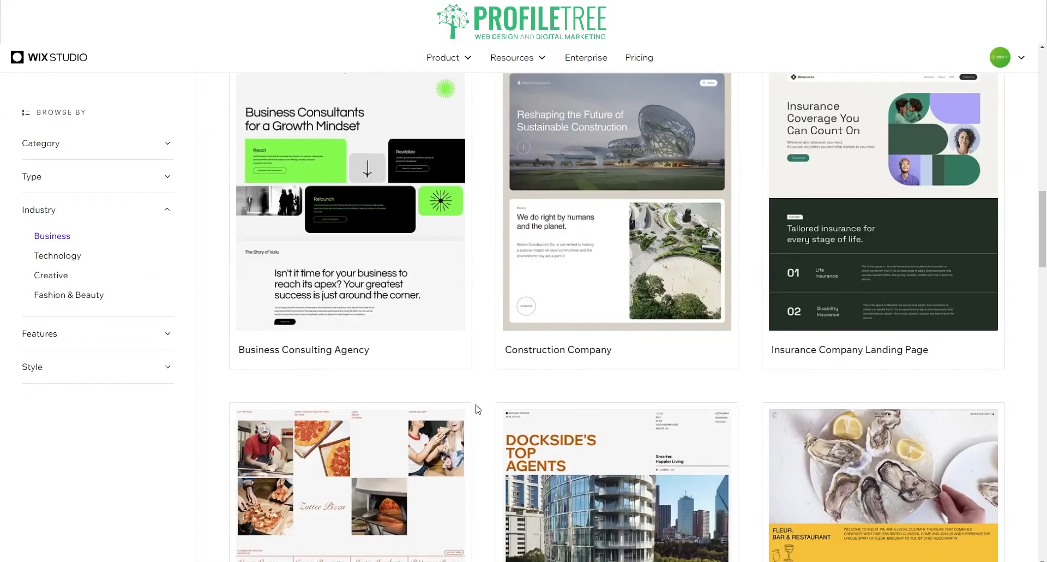
pyautogui.scroll(11, 478, 410)
pyautogui.scroll(10, 478, 409)
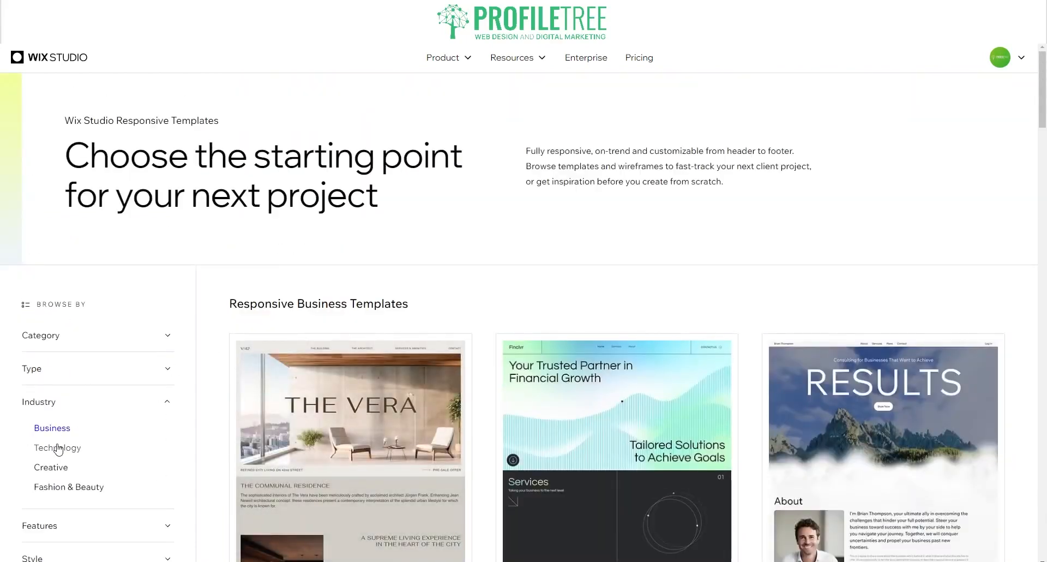
# Step: Look through the Technology industry templates and switch the industry filter to Creative
pyautogui.click(57, 447)
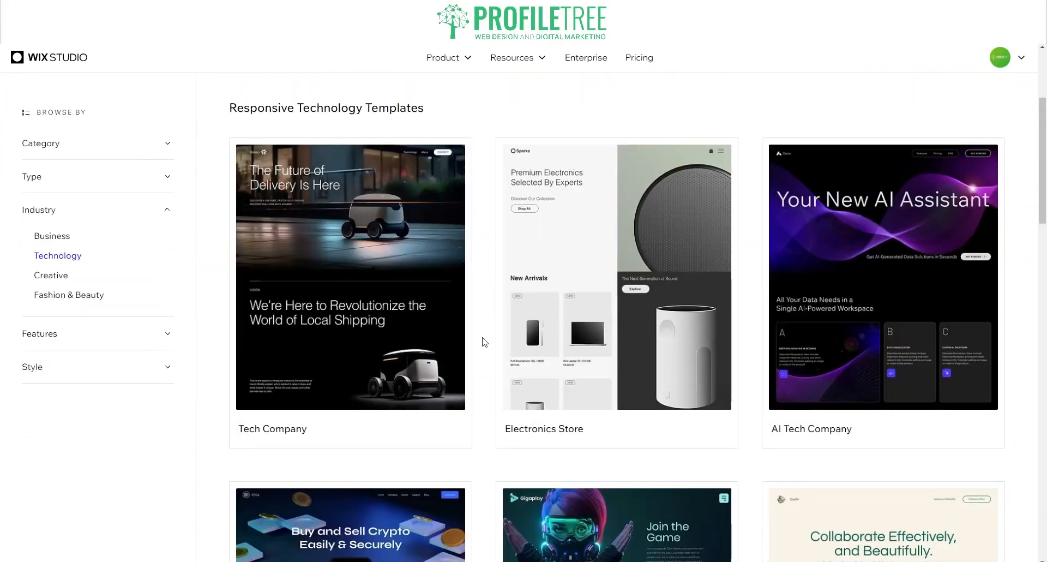
pyautogui.scroll(-8, 486, 342)
pyautogui.scroll(-4, 482, 342)
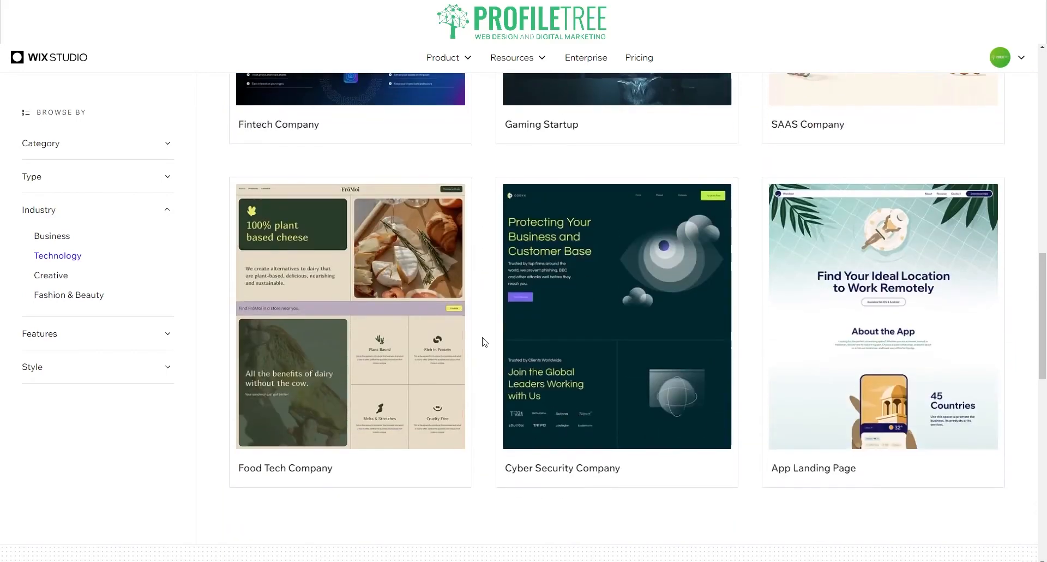
pyautogui.click(41, 275)
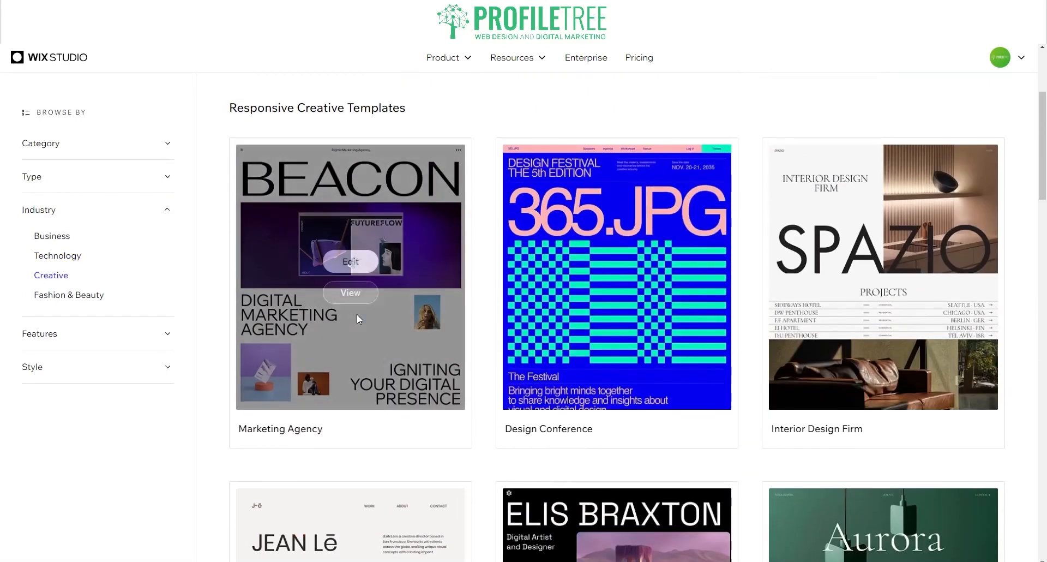
# Step: Show the Fashion & Beauty industry templates, and look through the templates of the Ecommerce type
pyautogui.click(70, 297)
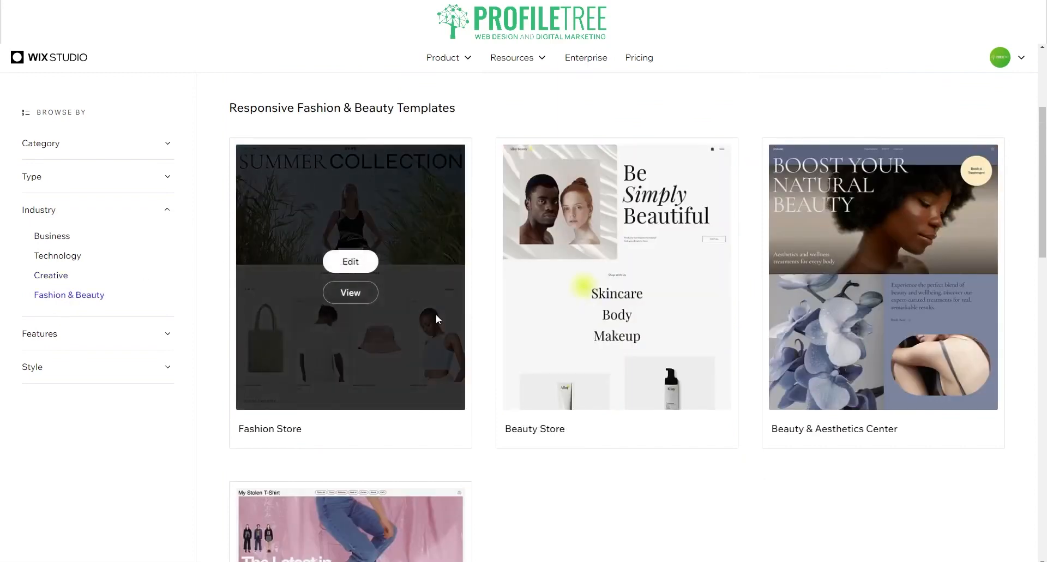
pyautogui.click(109, 182)
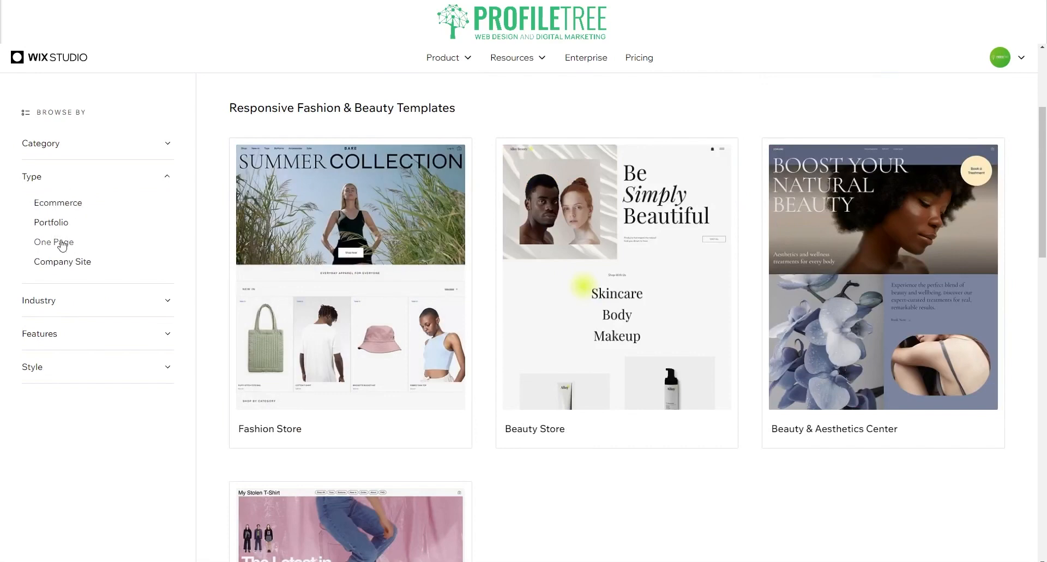
pyautogui.click(76, 211)
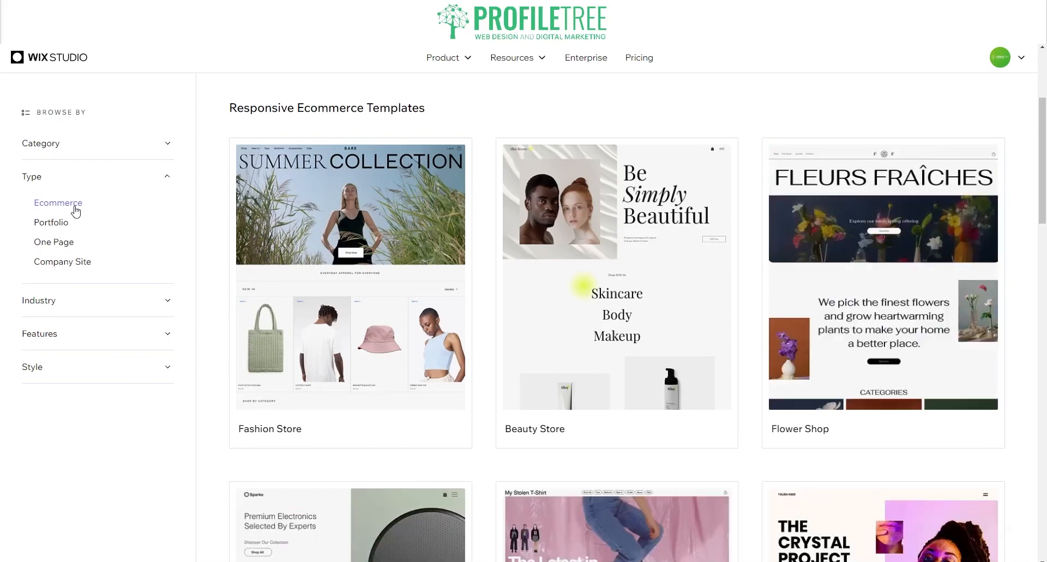
pyautogui.scroll(-5, 221, 175)
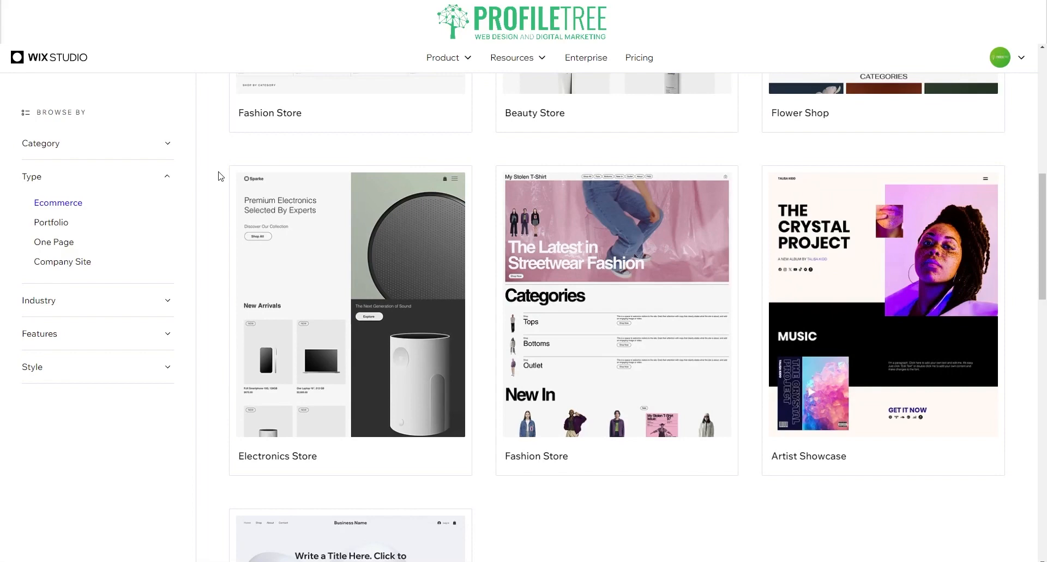
# Step: Filter the templates by the Portfolio type and by the One Page type, examining the designs in each
pyautogui.click(52, 222)
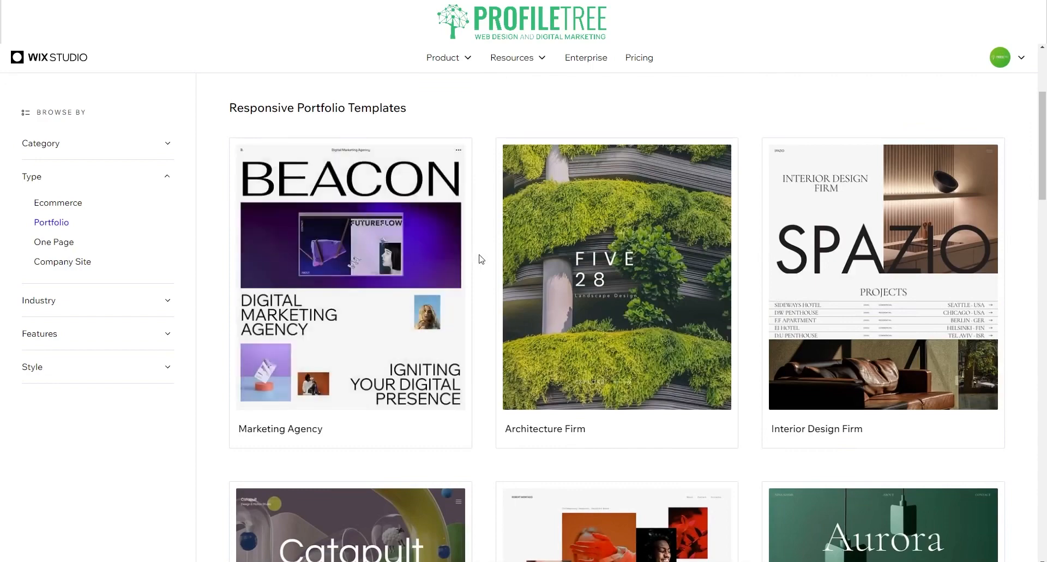
pyautogui.scroll(-13, 482, 262)
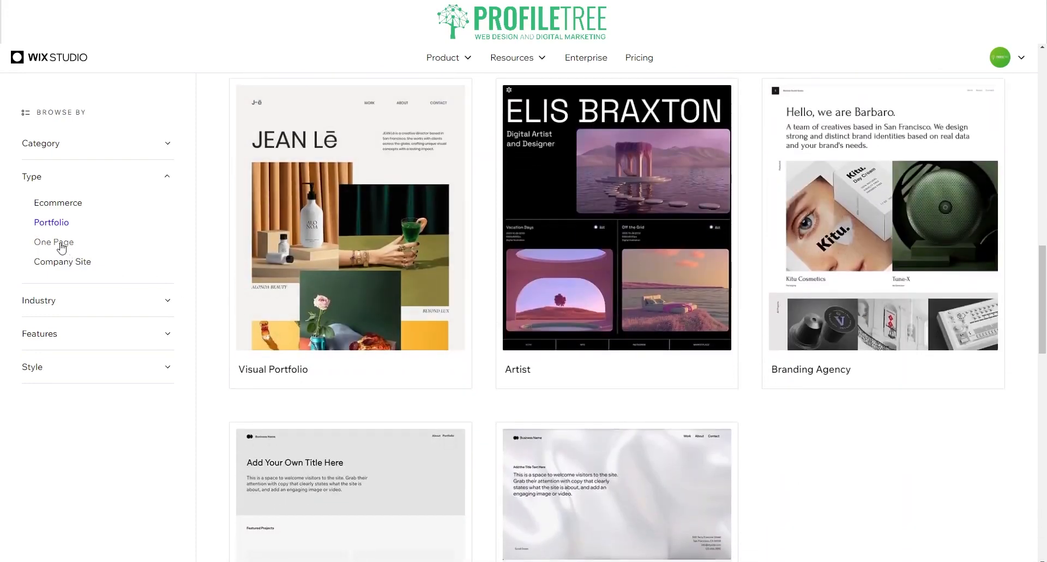
pyautogui.click(54, 242)
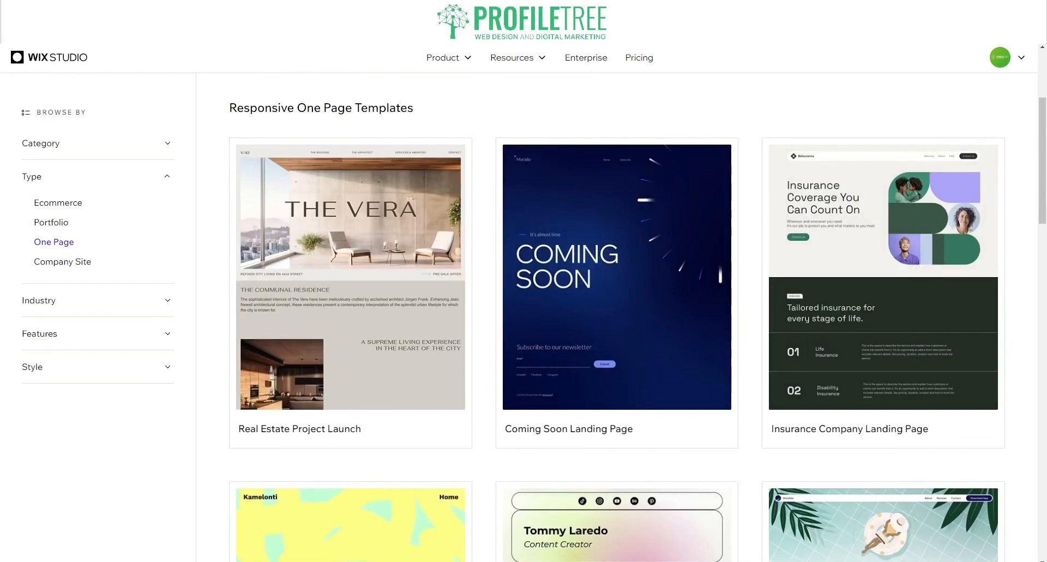
pyautogui.scroll(-8, 617, 316)
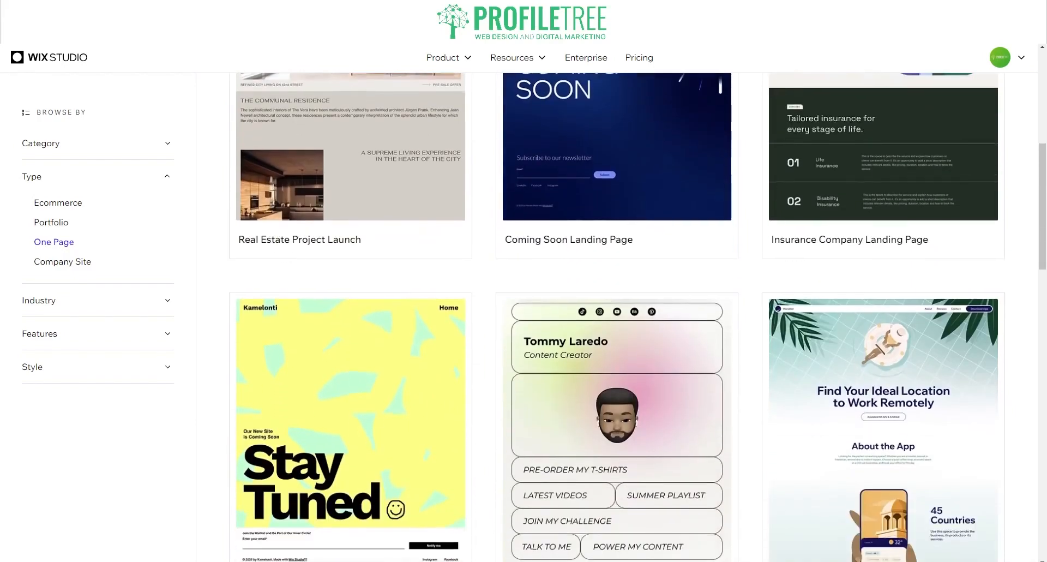
pyautogui.scroll(5, 617, 317)
pyautogui.scroll(3, 617, 316)
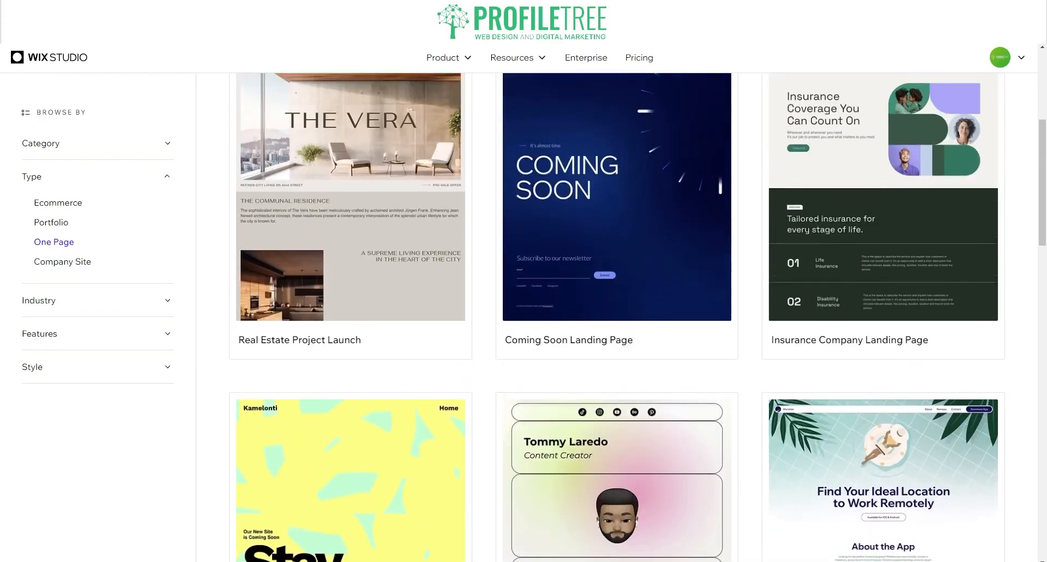
pyautogui.scroll(-9, 617, 317)
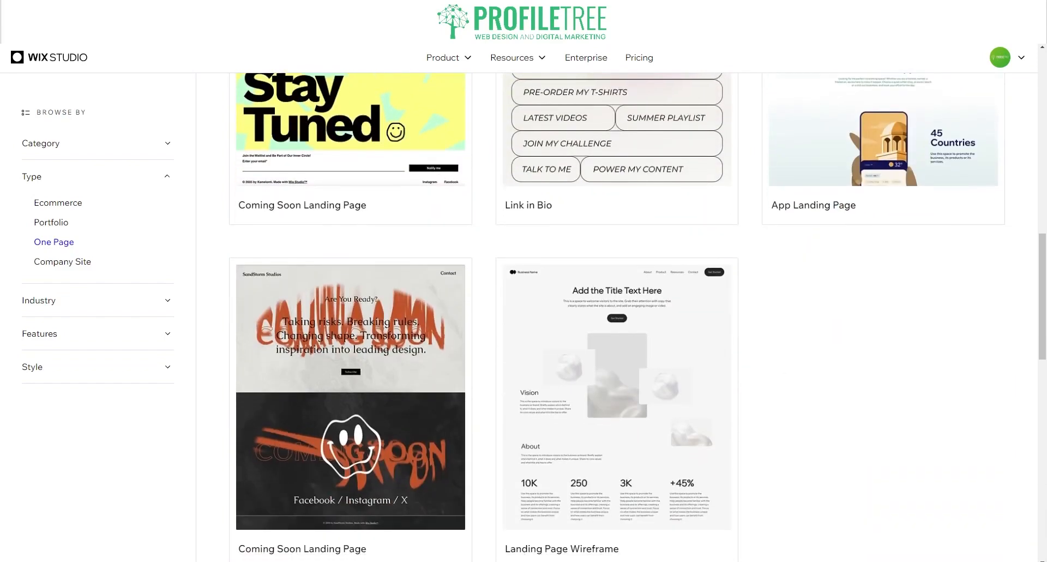
pyautogui.scroll(14, 616, 317)
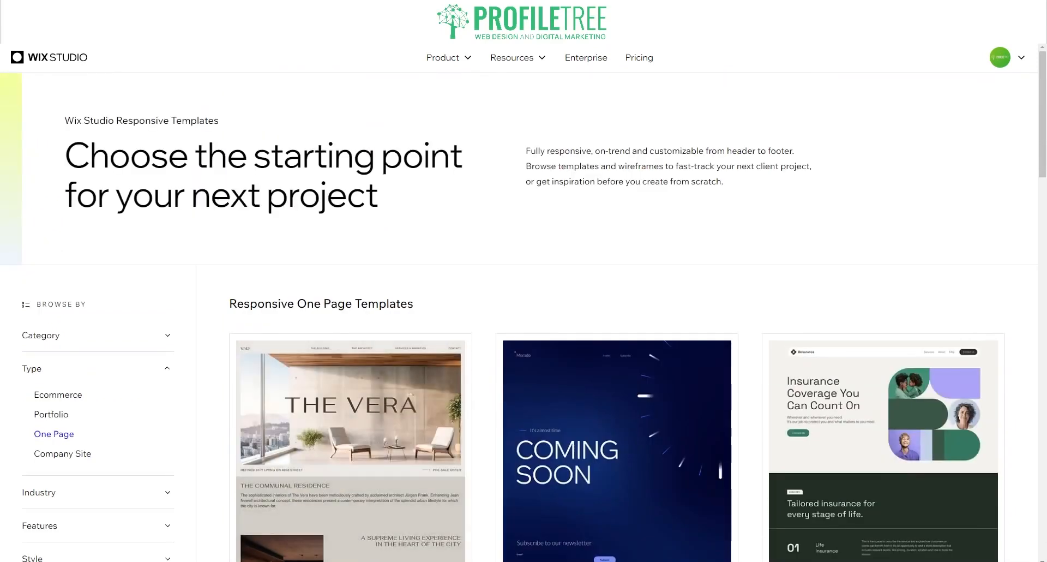
# Step: Filter the templates by the Company Site type and look through the designs offered
pyautogui.click(69, 453)
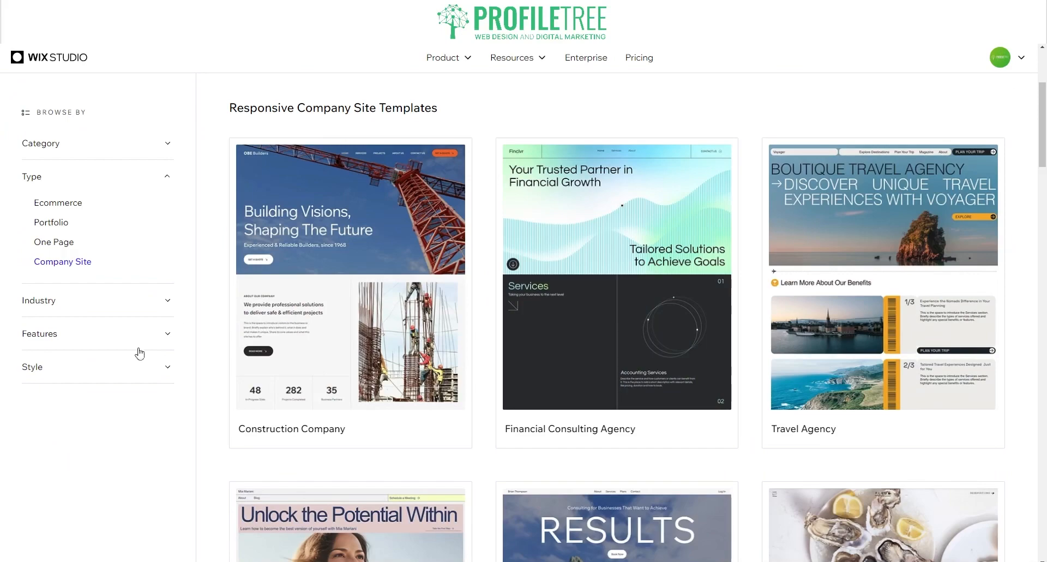
pyautogui.scroll(-8, 485, 302)
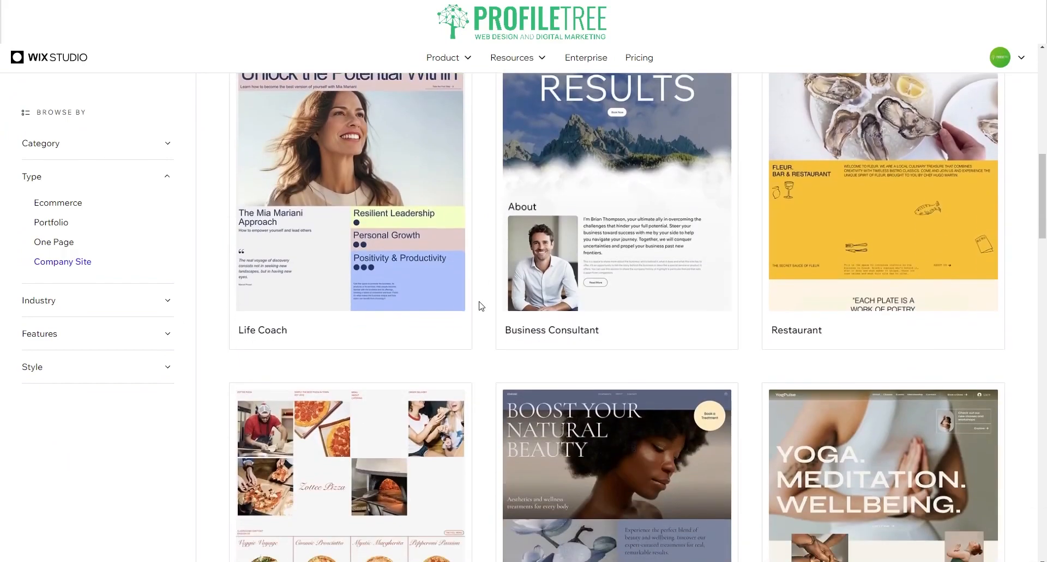
pyautogui.scroll(6, 482, 305)
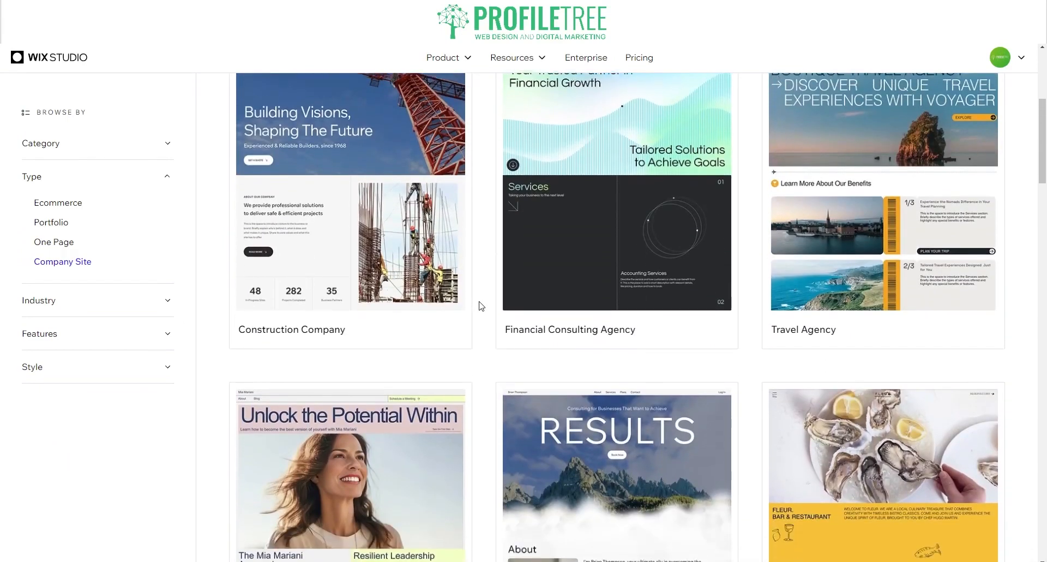
pyautogui.scroll(-13, 482, 305)
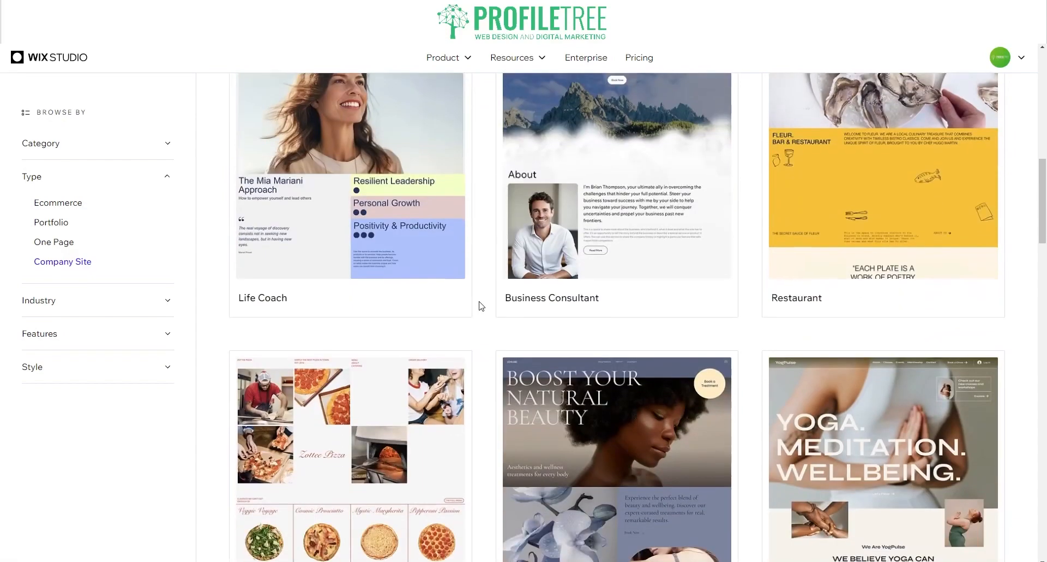
pyautogui.scroll(-18, 481, 305)
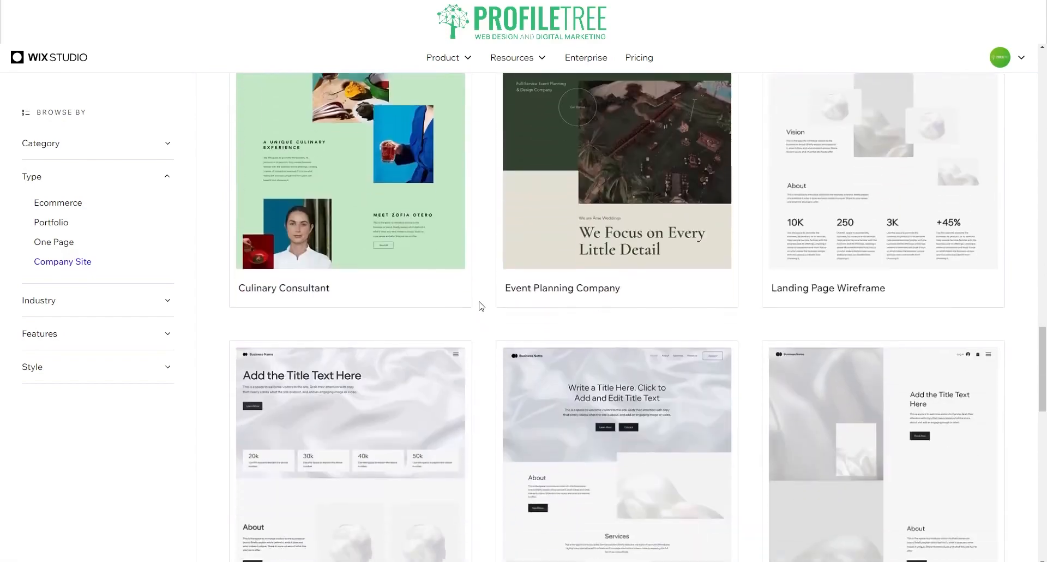
pyautogui.scroll(5, 482, 305)
pyautogui.scroll(1, 481, 306)
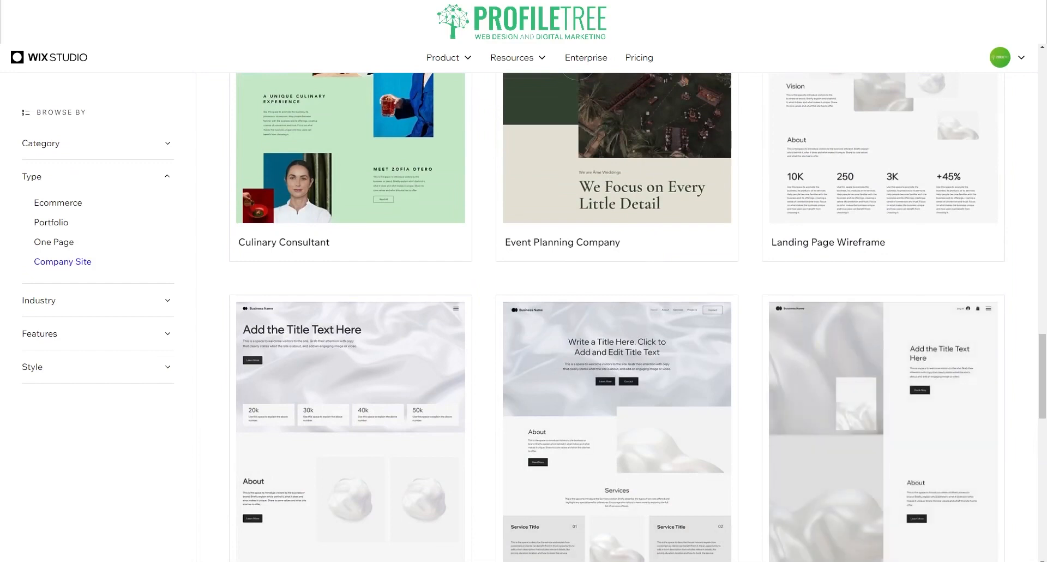
pyautogui.click(80, 333)
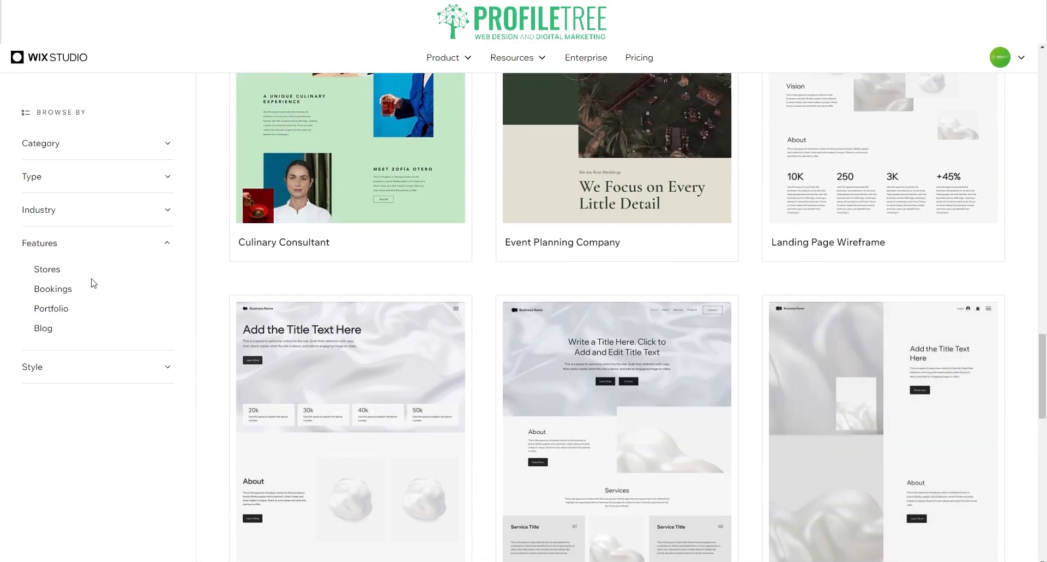
pyautogui.click(89, 177)
pyautogui.click(62, 300)
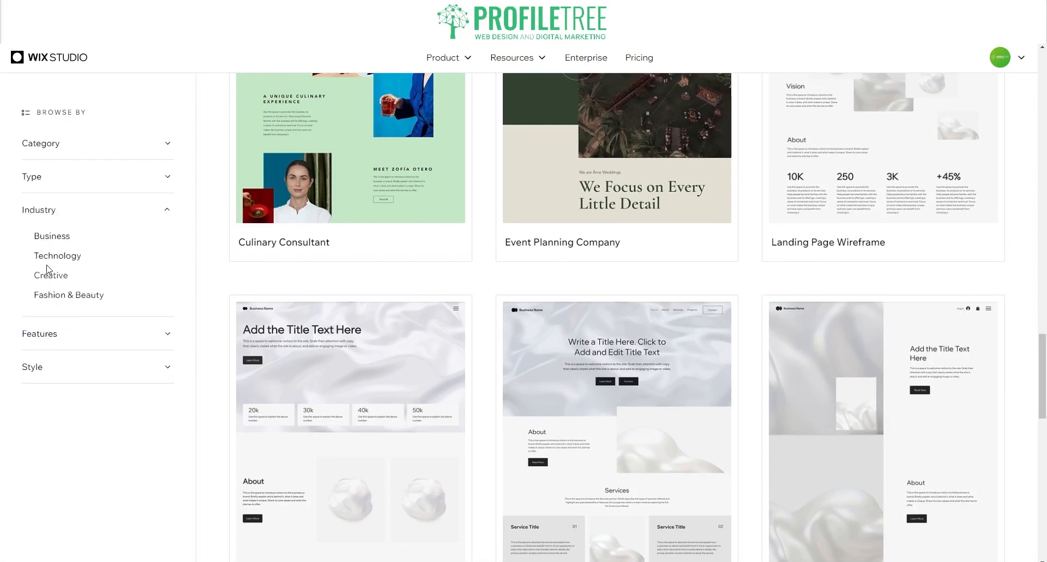
pyautogui.click(54, 334)
# Step: Show the Wireframes category and examine the available wireframe layouts through to the end of the list
pyautogui.click(75, 156)
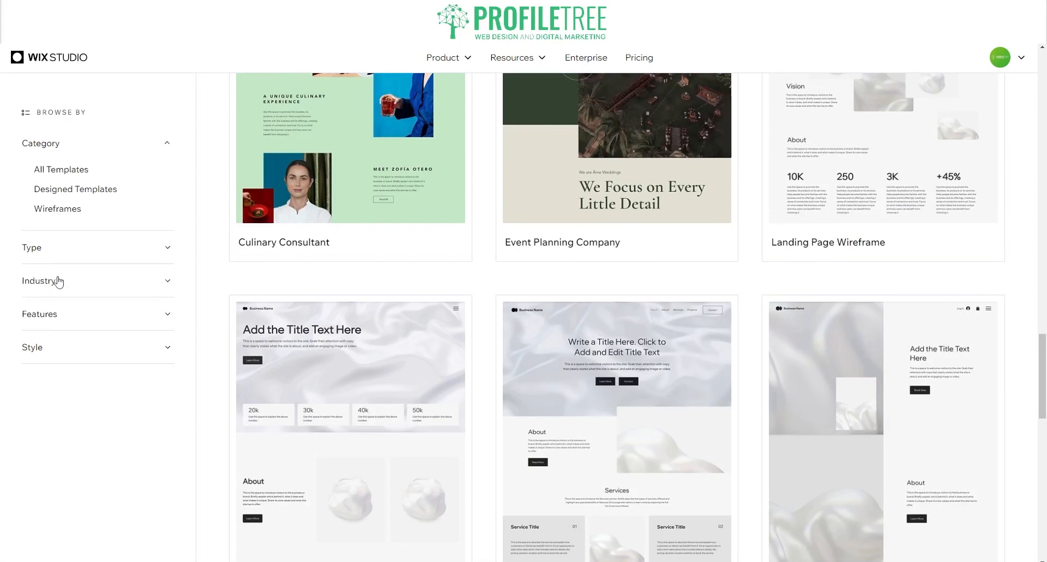
pyautogui.click(60, 209)
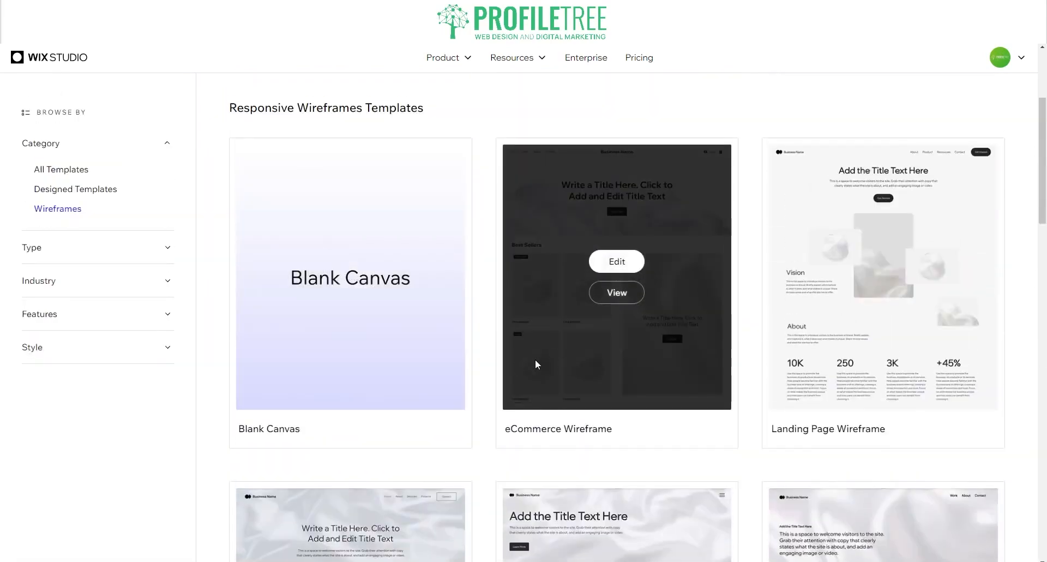
pyautogui.scroll(-5, 695, 355)
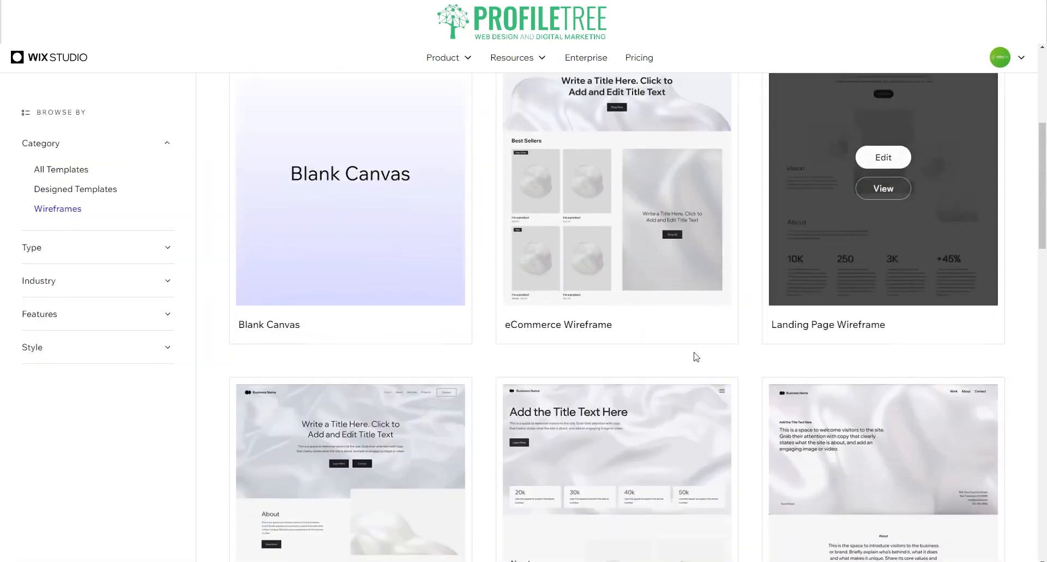
pyautogui.scroll(-1, 236, 249)
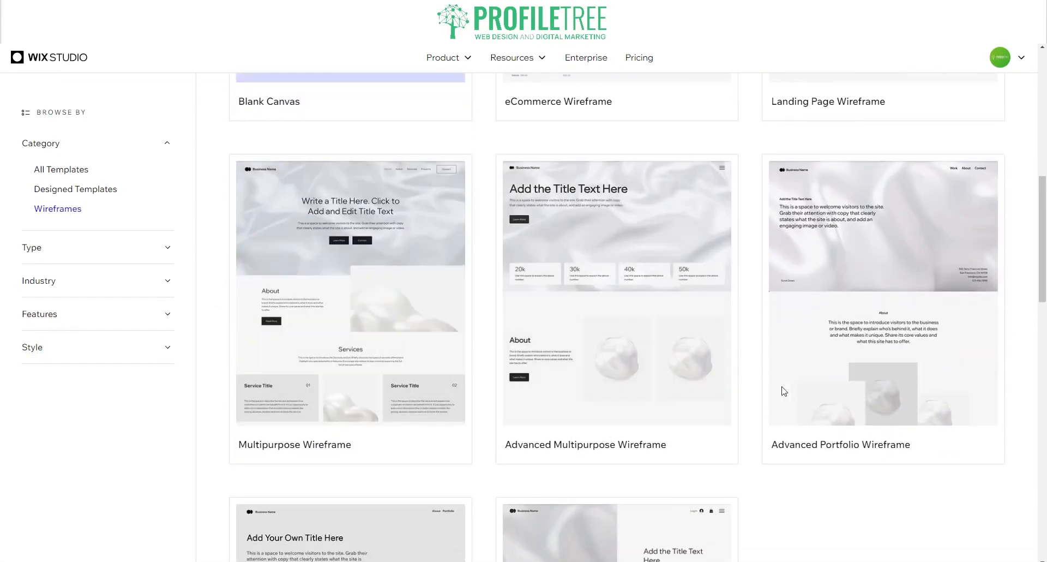
pyautogui.scroll(-2, 867, 402)
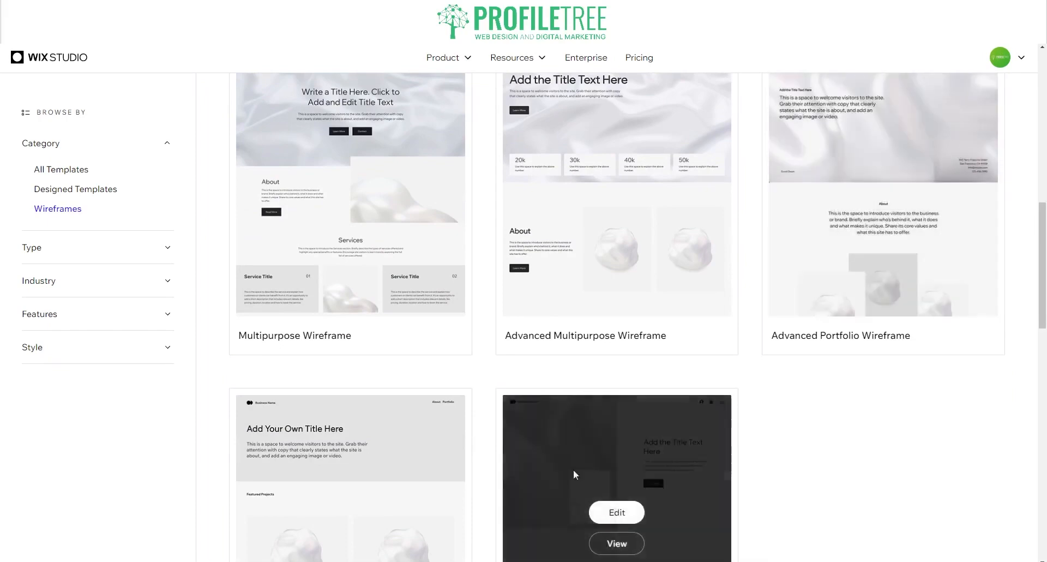
pyautogui.scroll(-6, 310, 425)
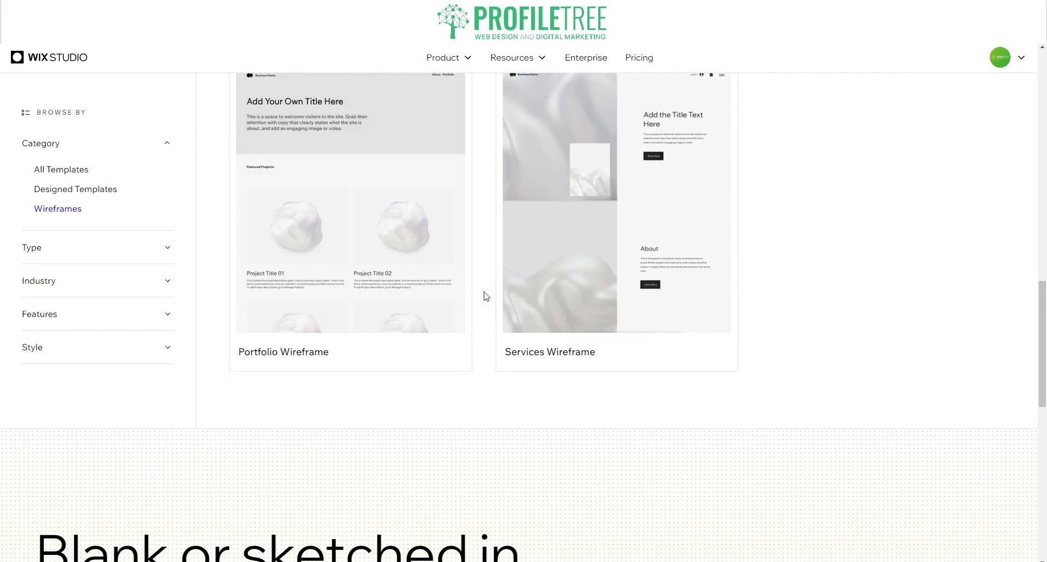
pyautogui.scroll(10, 486, 296)
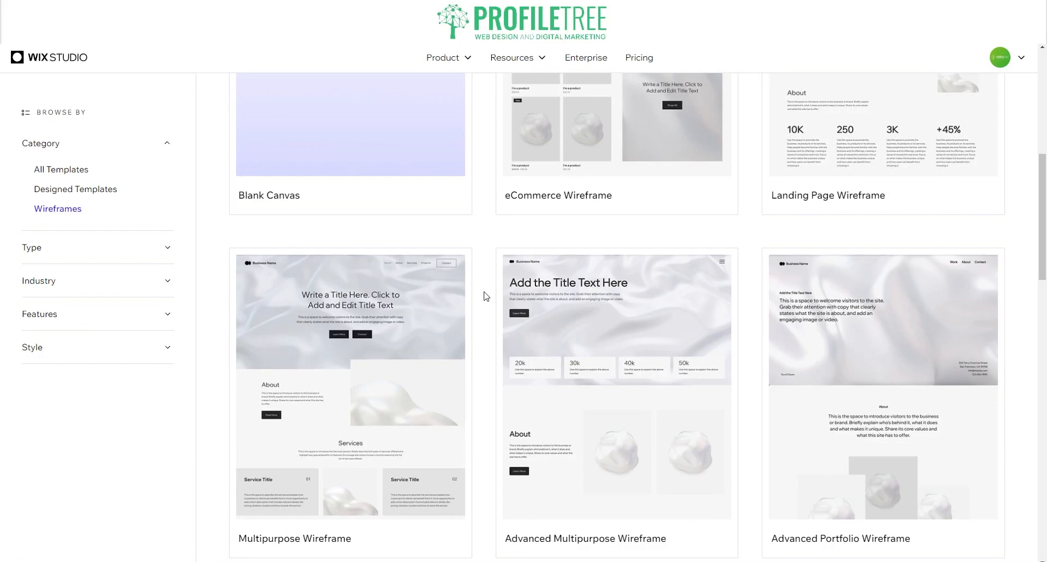
# Step: Switch the category to Designed Templates and back to Wireframes to compare the two kinds of starting point
pyautogui.click(80, 191)
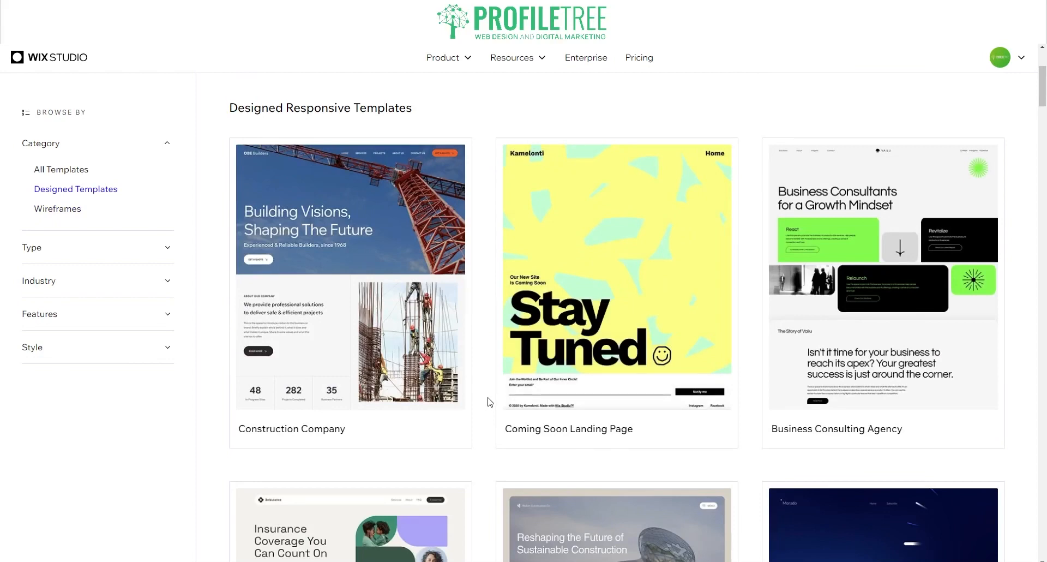
pyautogui.click(57, 208)
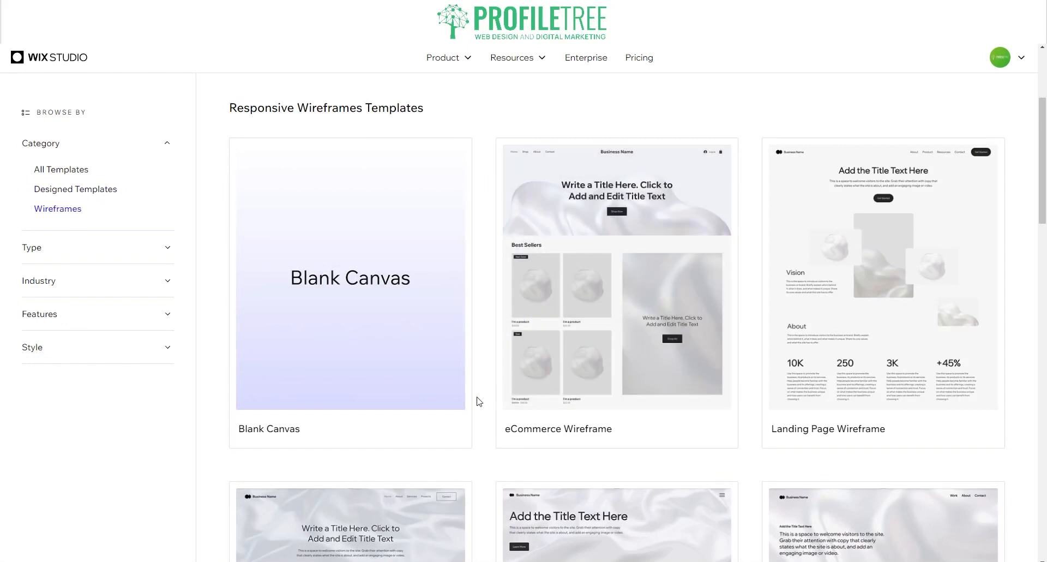
pyautogui.moveTo(600, 336)
# Step: Filter the templates by the Stores feature and look through the online shop designs
pyautogui.click(88, 315)
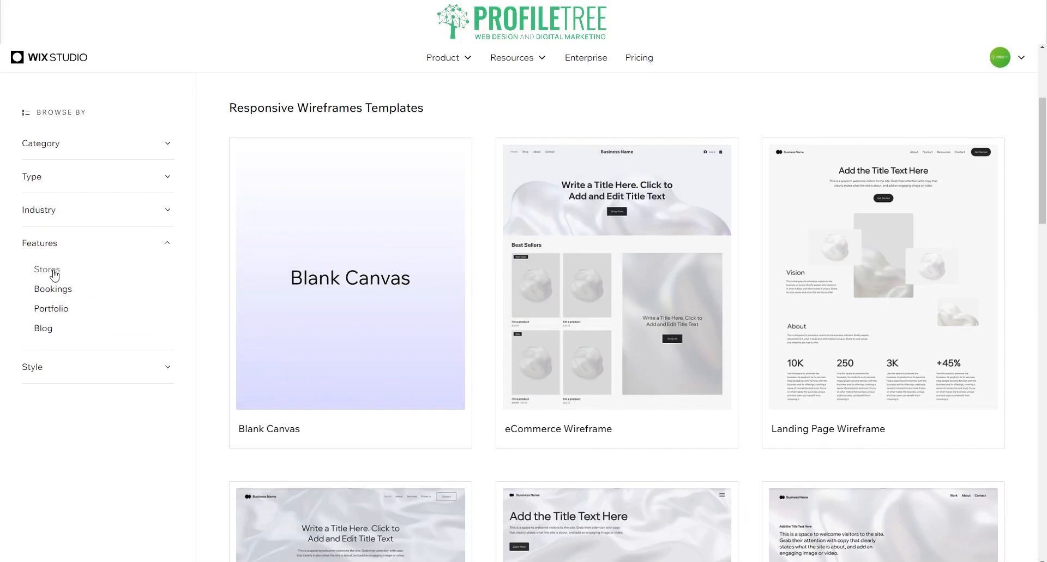
pyautogui.click(53, 270)
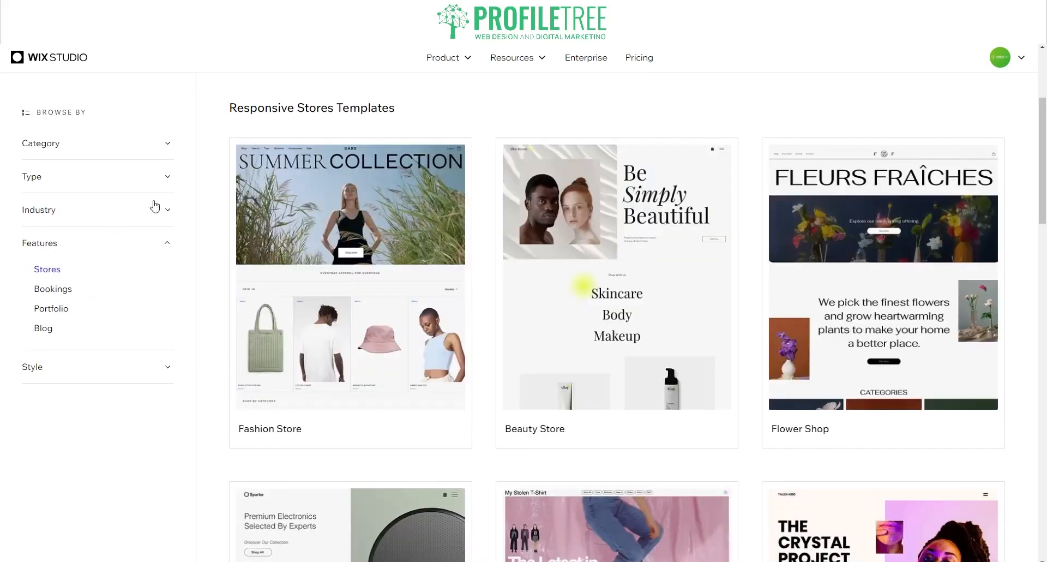
pyautogui.scroll(-4, 475, 279)
pyautogui.scroll(-9, 474, 279)
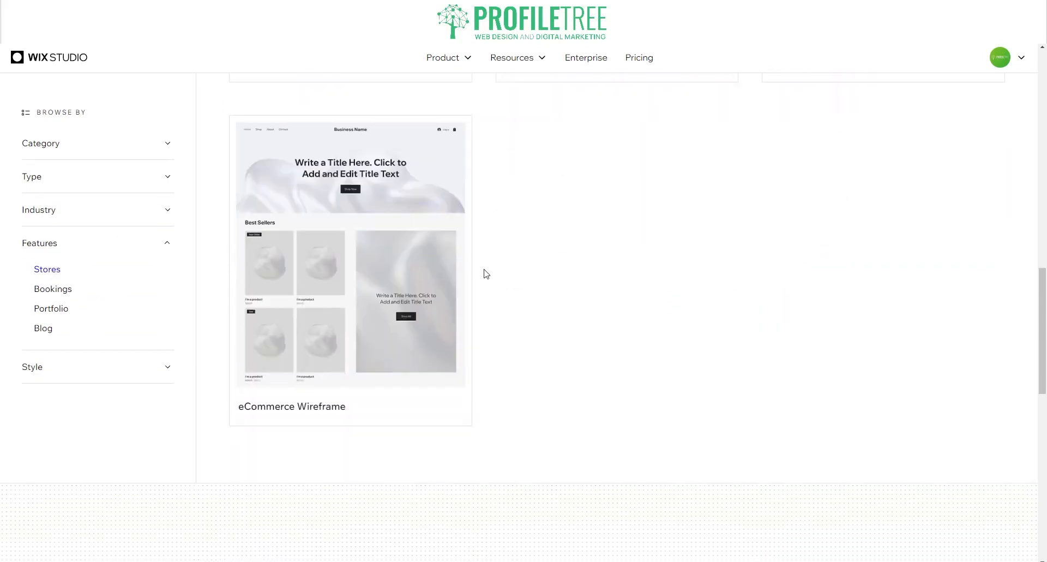
pyautogui.scroll(4, 485, 272)
pyautogui.moveTo(413, 243)
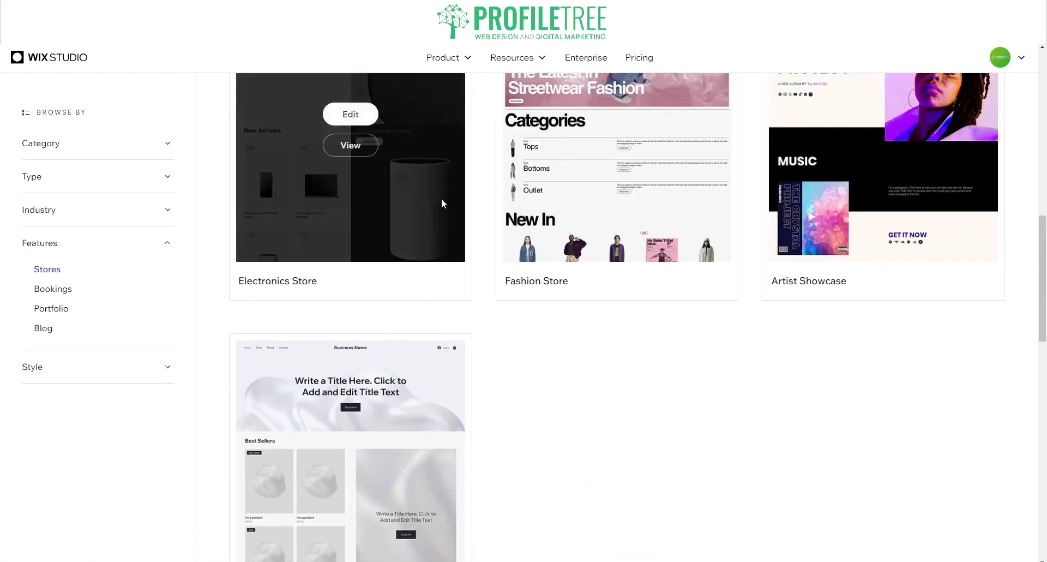
pyautogui.scroll(6, 444, 201)
# Step: Filter the templates by the Bookings feature and look through the designs offered
pyautogui.click(54, 291)
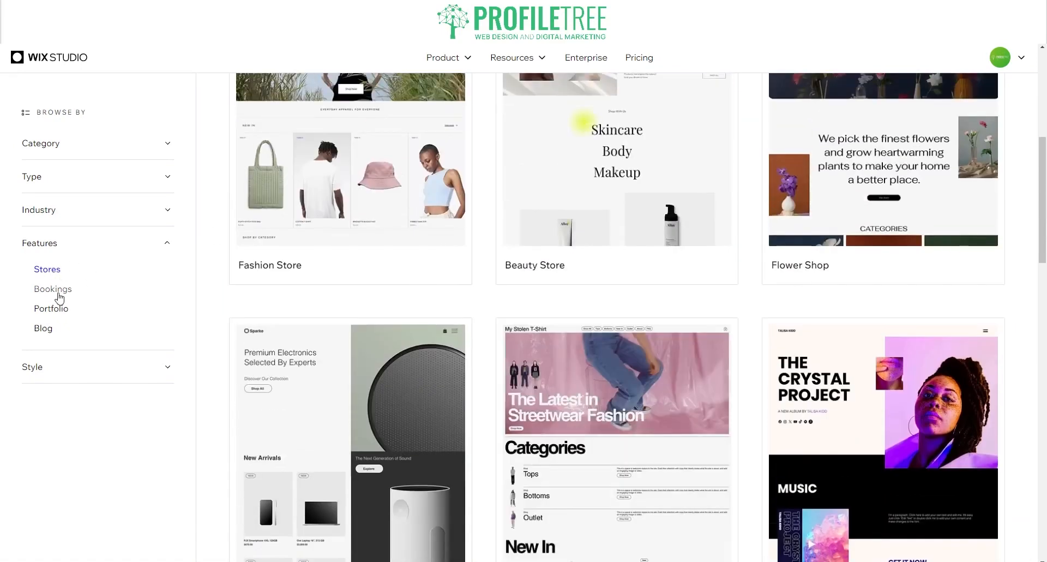
pyautogui.moveTo(311, 249)
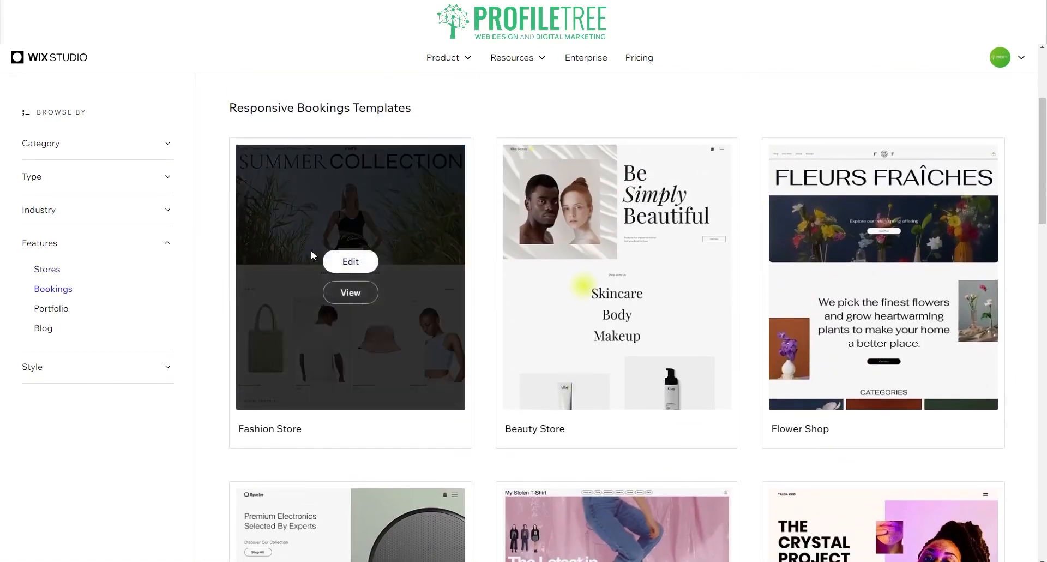
pyautogui.scroll(-4, 435, 314)
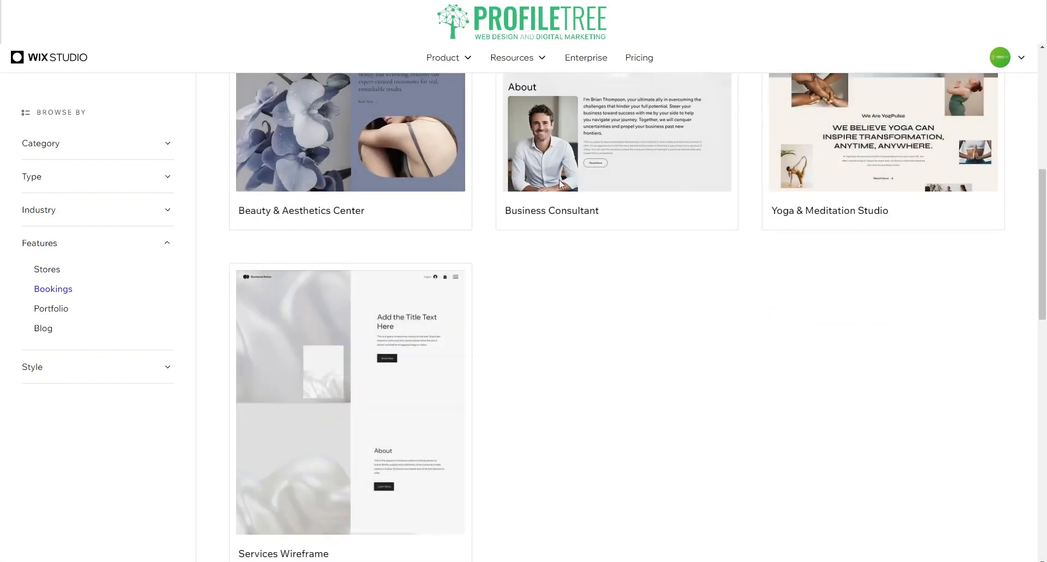
# Step: Filter the templates by the Portfolio feature and by the Blog feature, looking through the designs for each
pyautogui.click(36, 309)
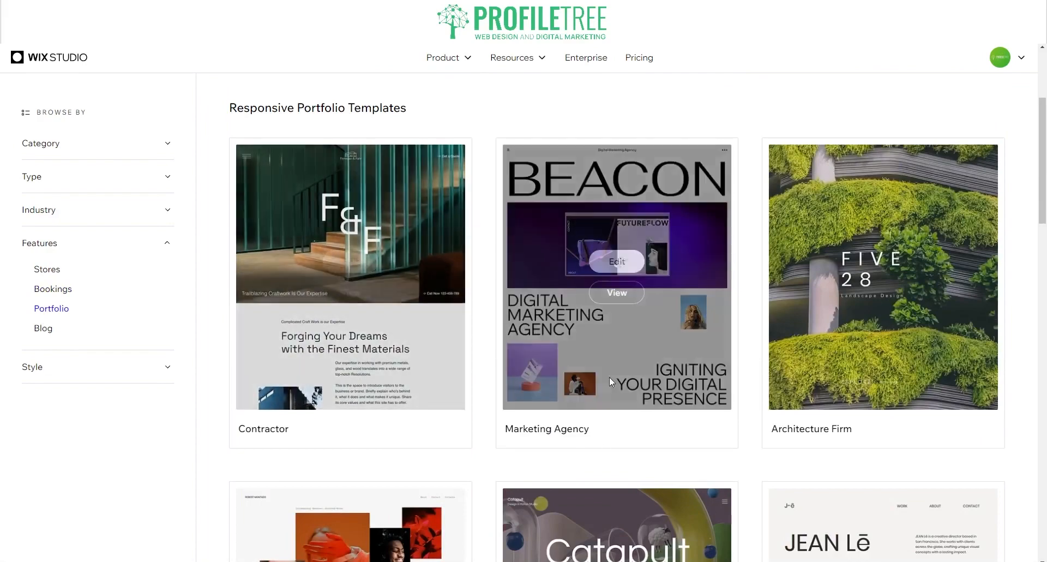
pyautogui.scroll(-7, 404, 385)
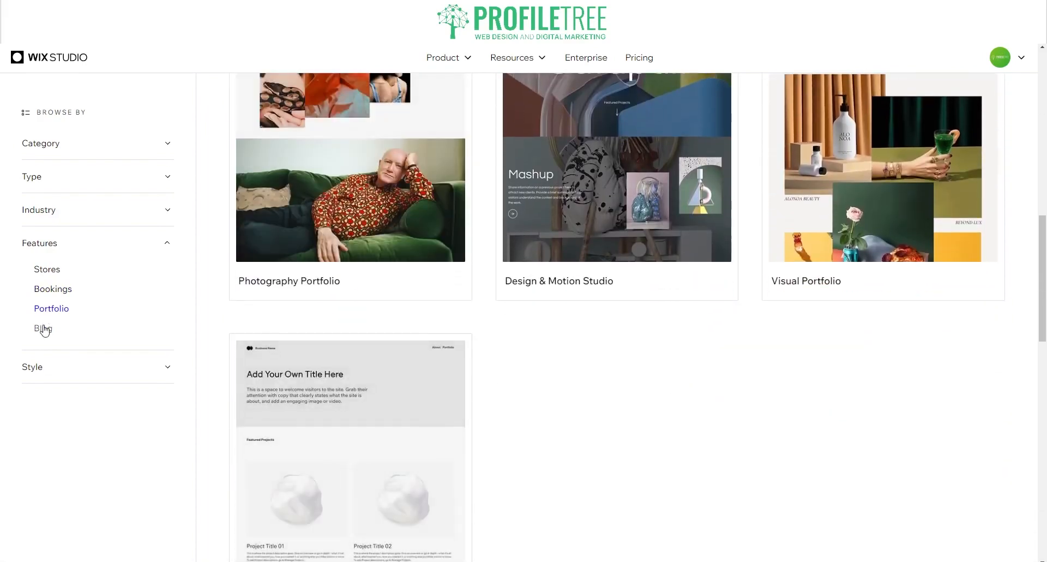
pyautogui.click(41, 326)
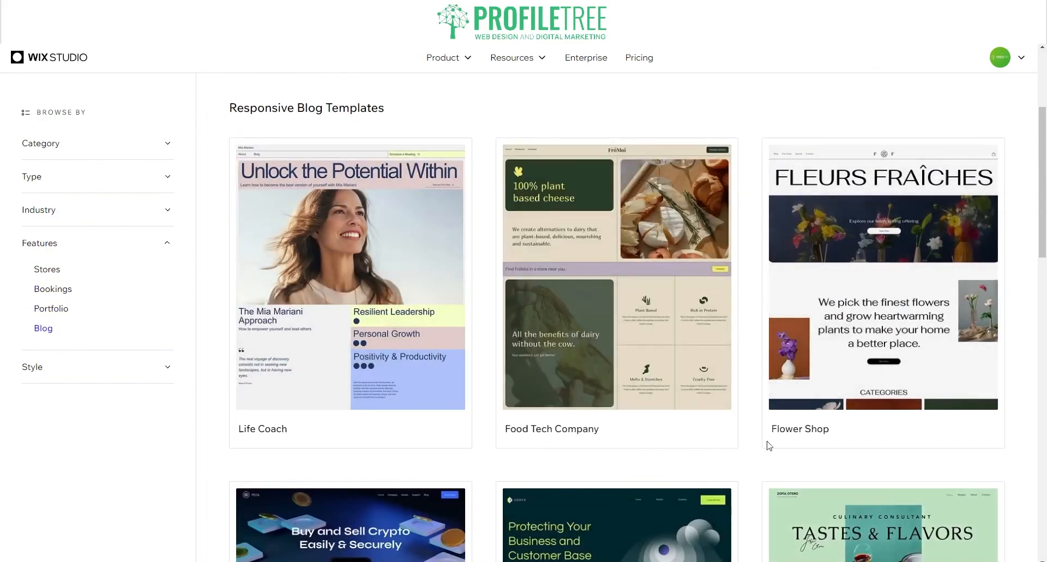
pyautogui.scroll(-5, 764, 436)
# Step: Filter the templates by the Dark style and look through the designs offered
pyautogui.click(118, 373)
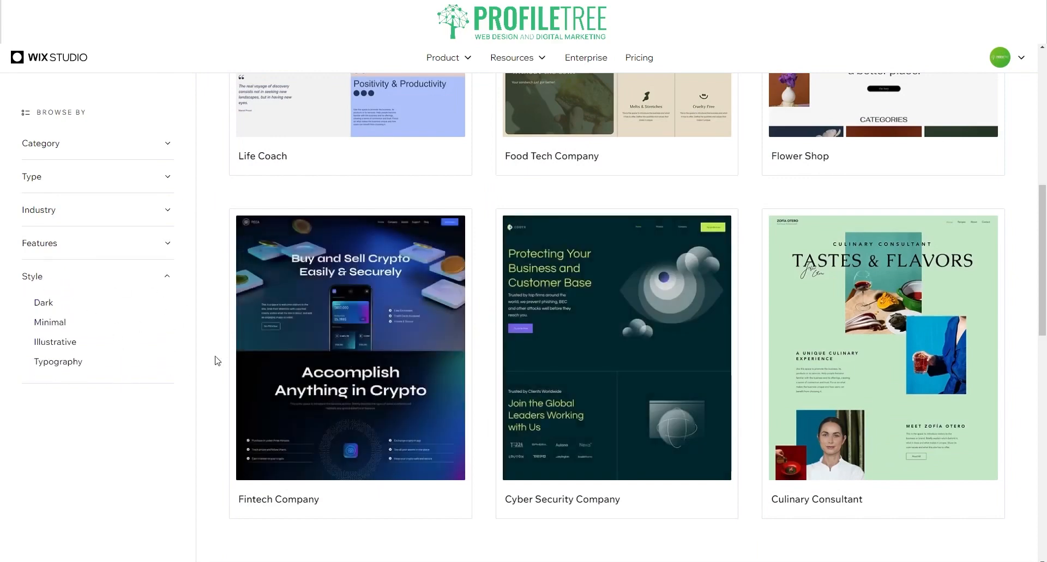
pyautogui.click(48, 305)
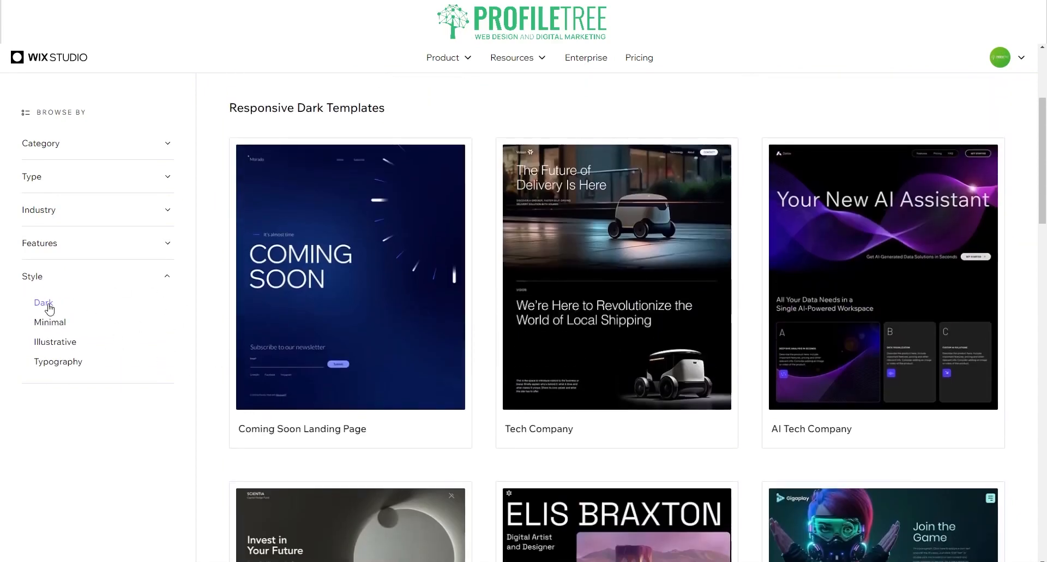
pyautogui.scroll(-10, 446, 372)
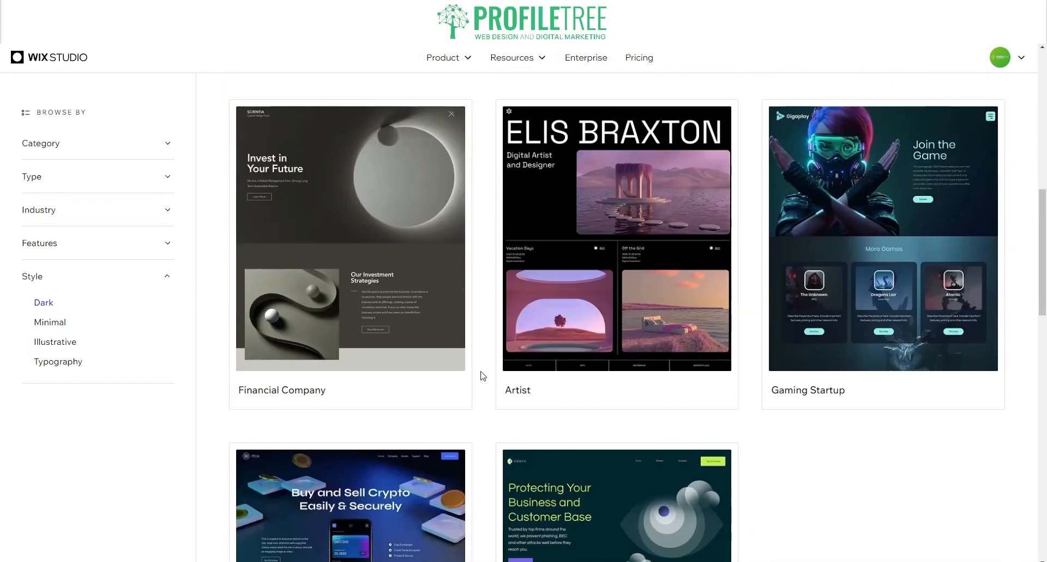
pyautogui.scroll(5, 888, 323)
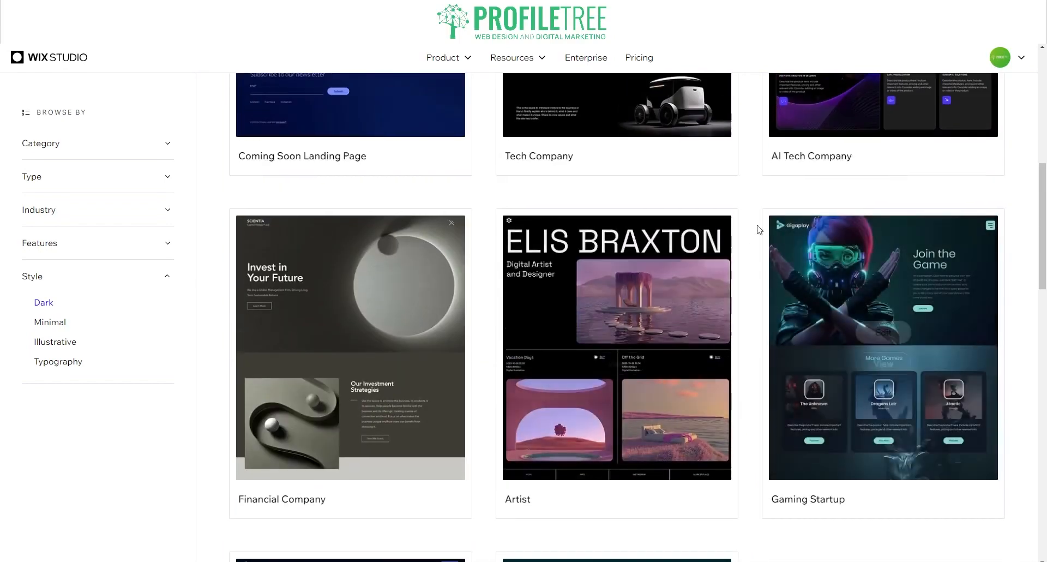
pyautogui.scroll(3, 617, 327)
# Step: Filter the templates by the Minimal style and look through the designs to the end of the list
pyautogui.click(50, 322)
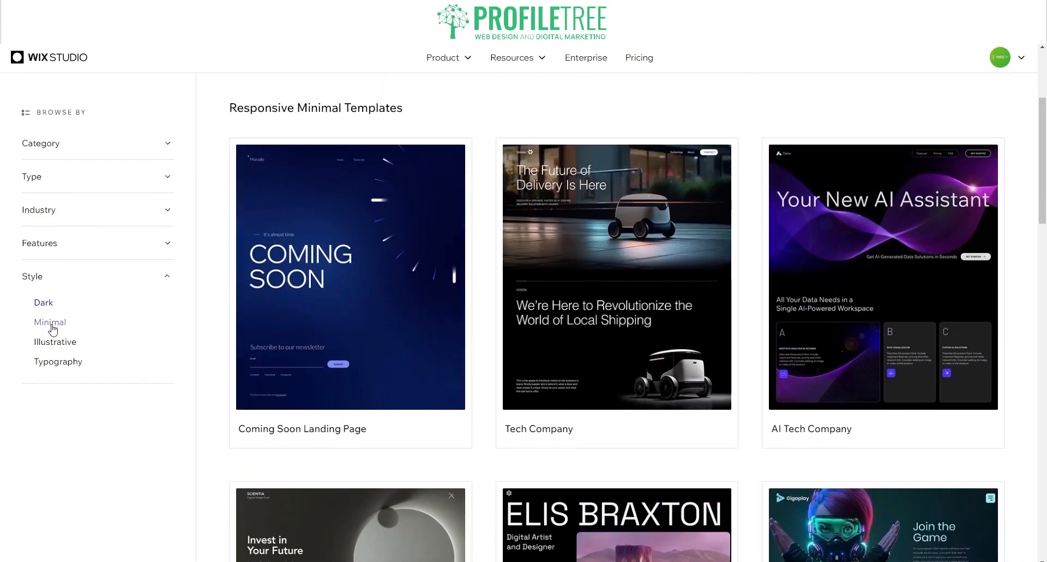
pyautogui.scroll(-2, 321, 319)
pyautogui.scroll(-5, 350, 348)
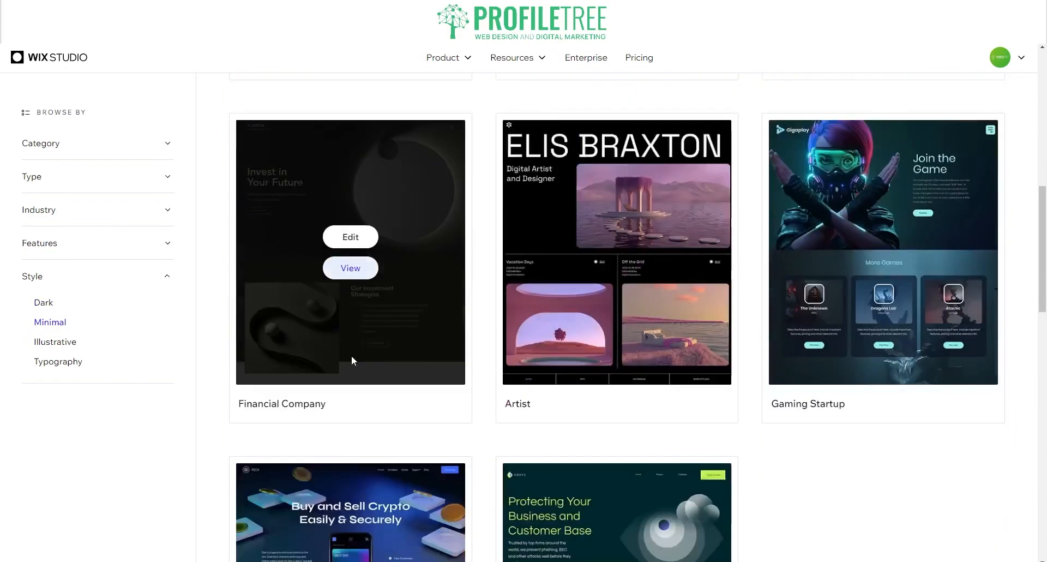
pyautogui.scroll(4, 442, 384)
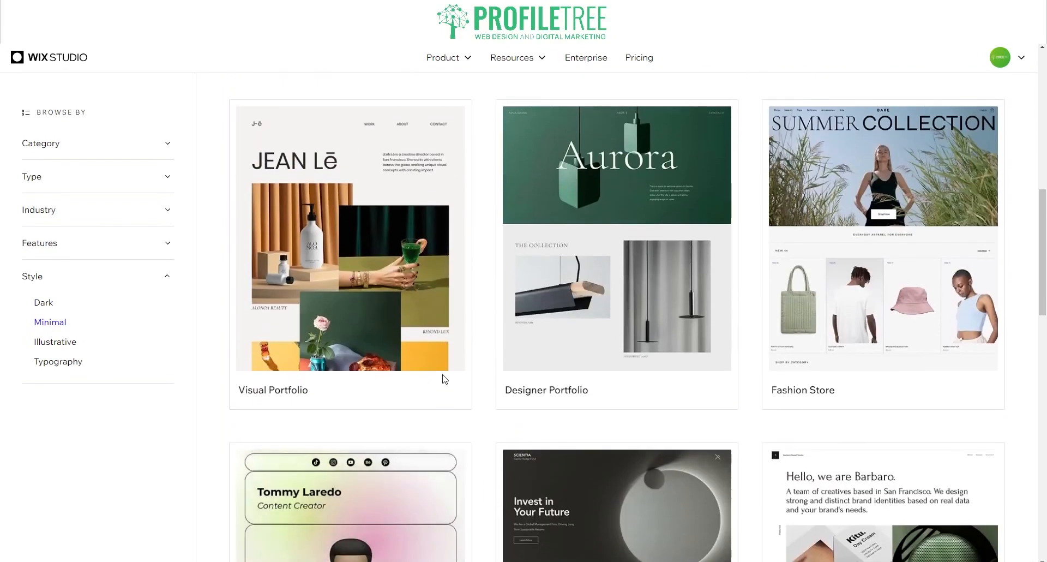
pyautogui.scroll(-6, 443, 373)
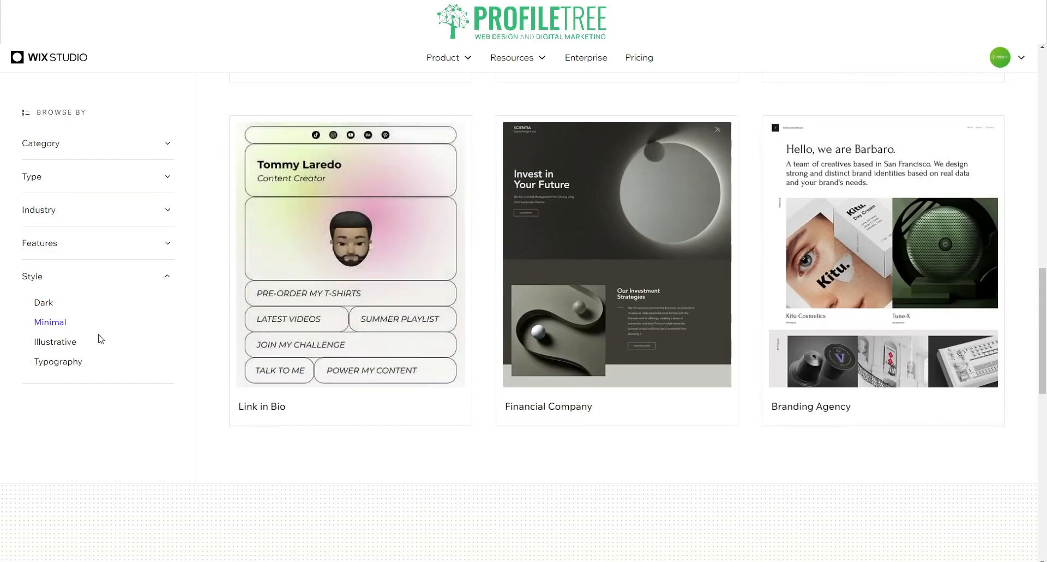
# Step: Filter the templates by the Illustrative style and by the Typography style, looking through the designs for each
pyautogui.click(55, 343)
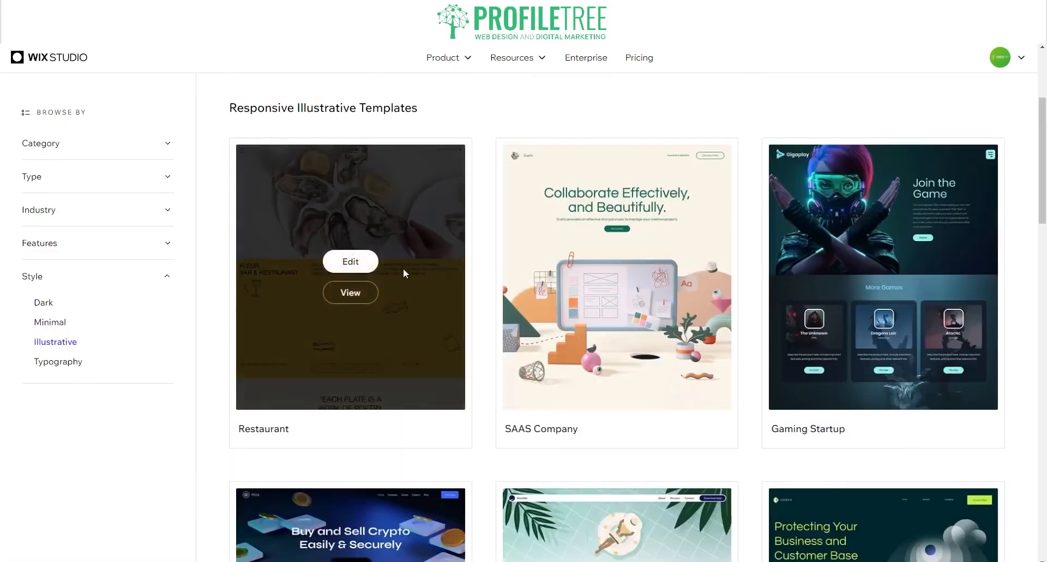
pyautogui.scroll(-11, 484, 395)
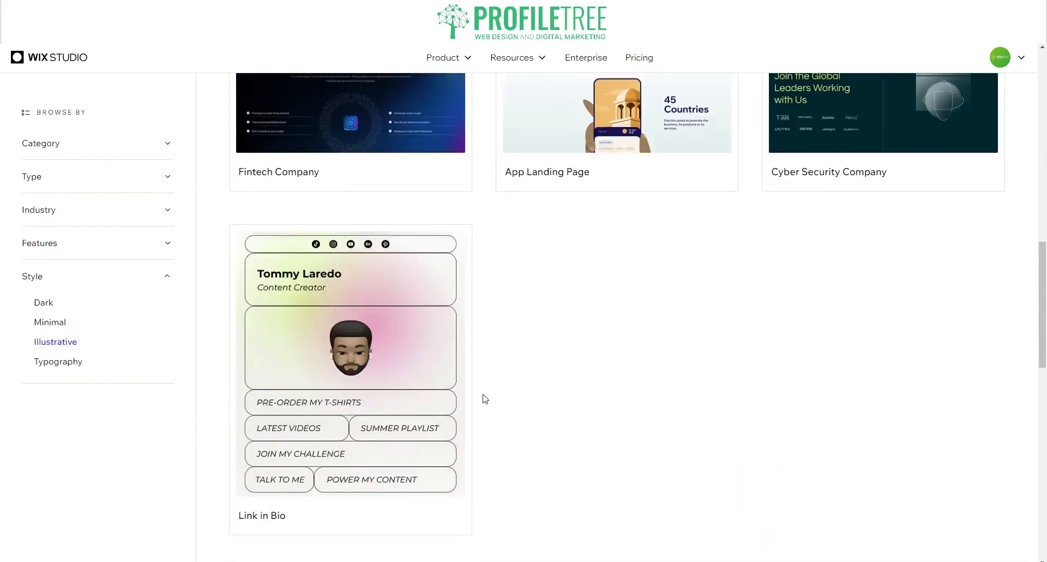
pyautogui.click(58, 362)
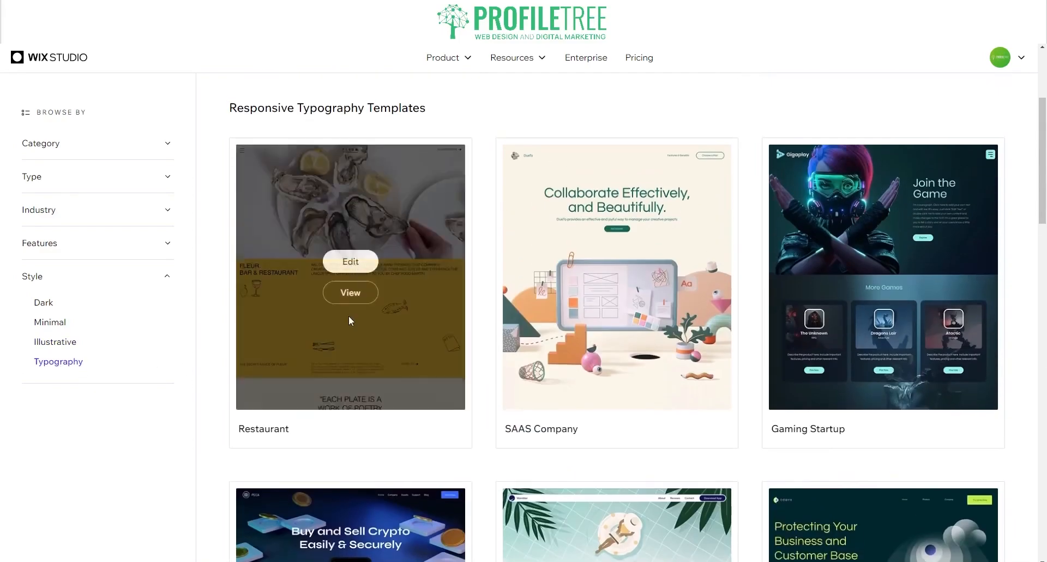
pyautogui.scroll(-5, 422, 350)
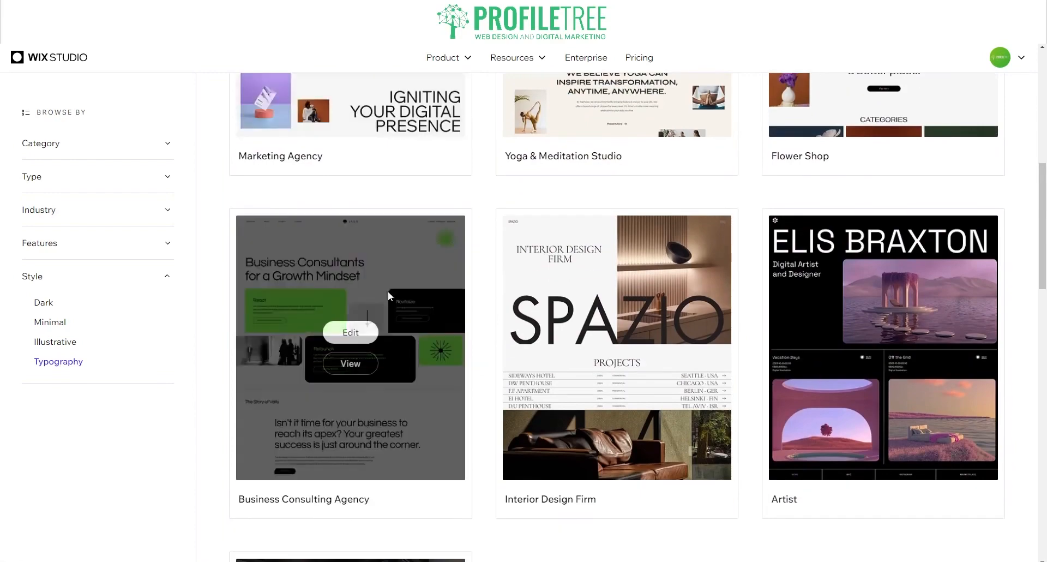
pyautogui.scroll(-5, 633, 327)
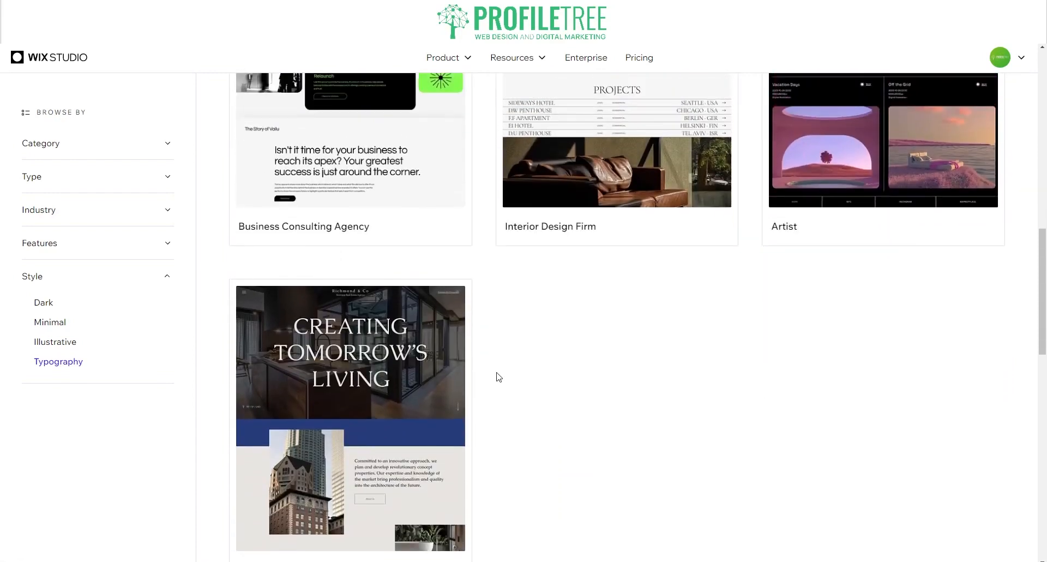
pyautogui.scroll(6, 496, 365)
pyautogui.scroll(4, 498, 356)
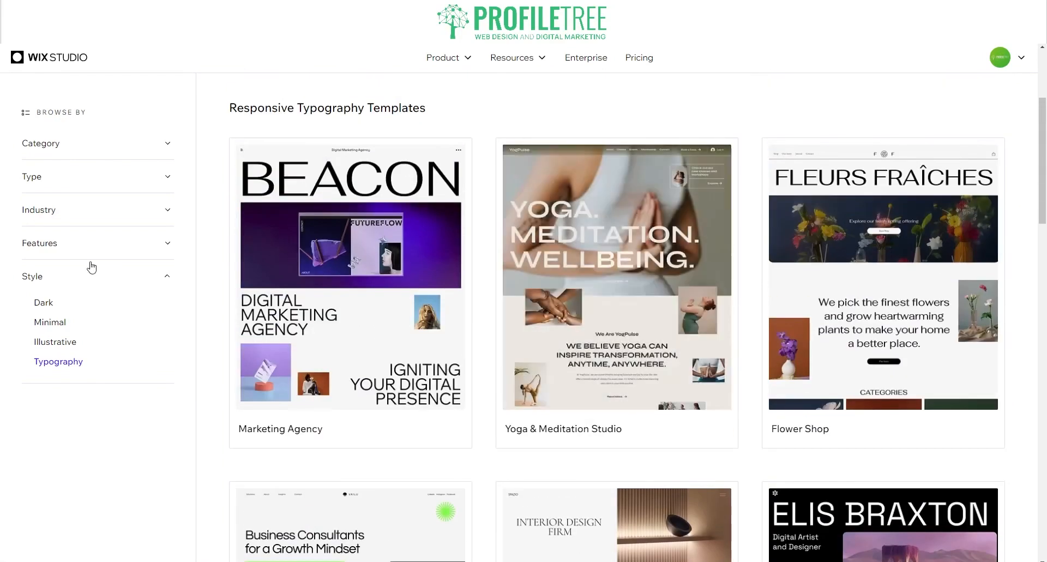
# Step: Show the Designed Templates category and look through its first rows of templates
pyautogui.scroll(4, 87, 153)
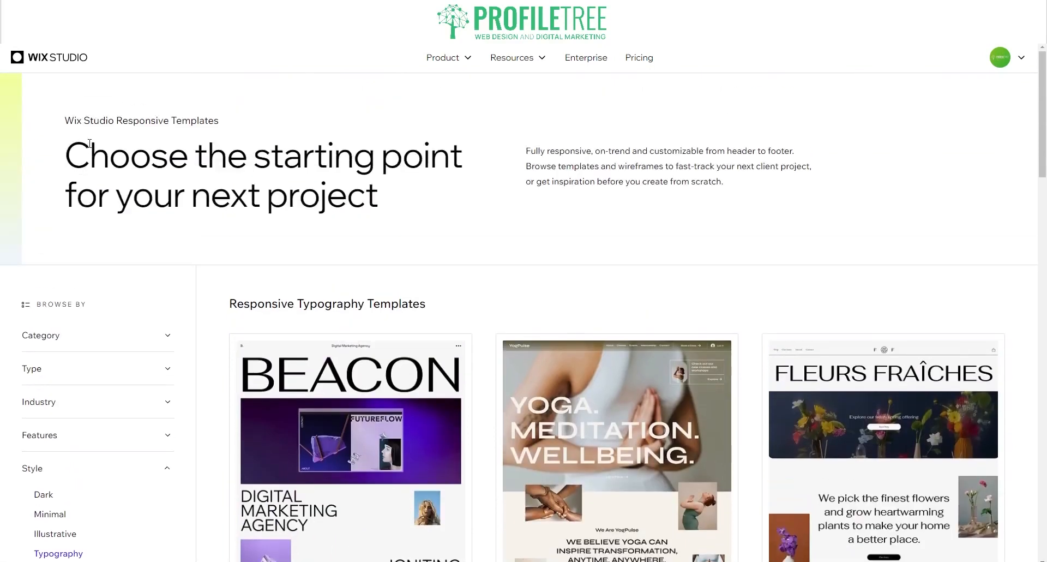
pyautogui.click(88, 336)
pyautogui.click(75, 382)
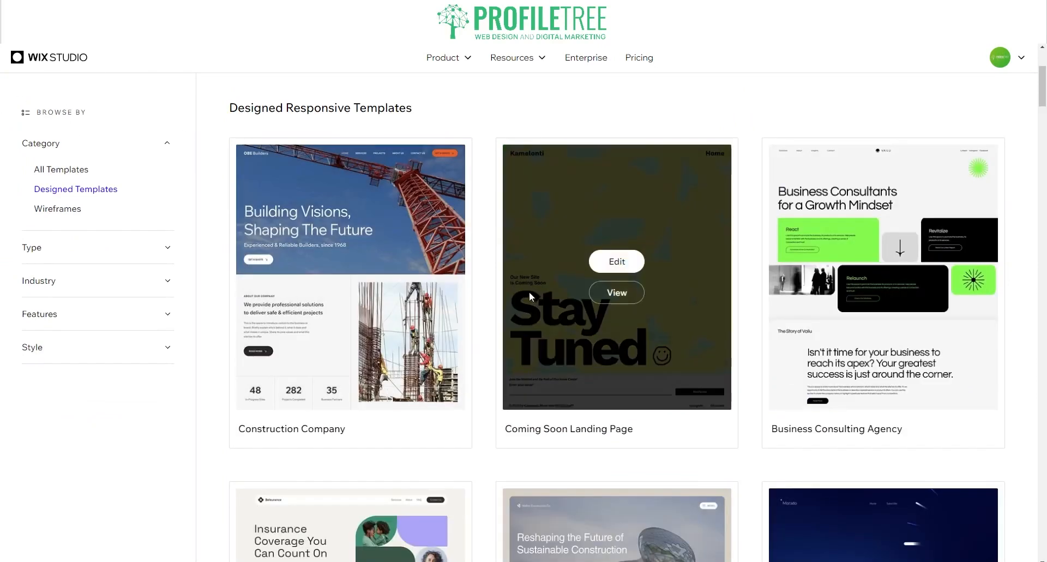
pyautogui.moveTo(555, 241)
pyautogui.scroll(-2, 551, 251)
pyautogui.scroll(-8, 524, 229)
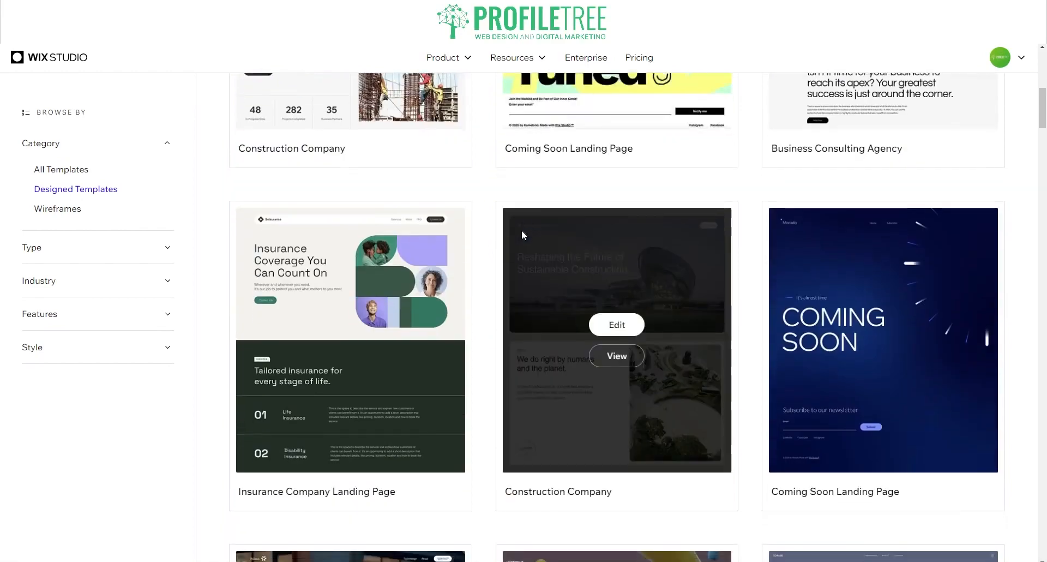
pyautogui.scroll(10, 486, 269)
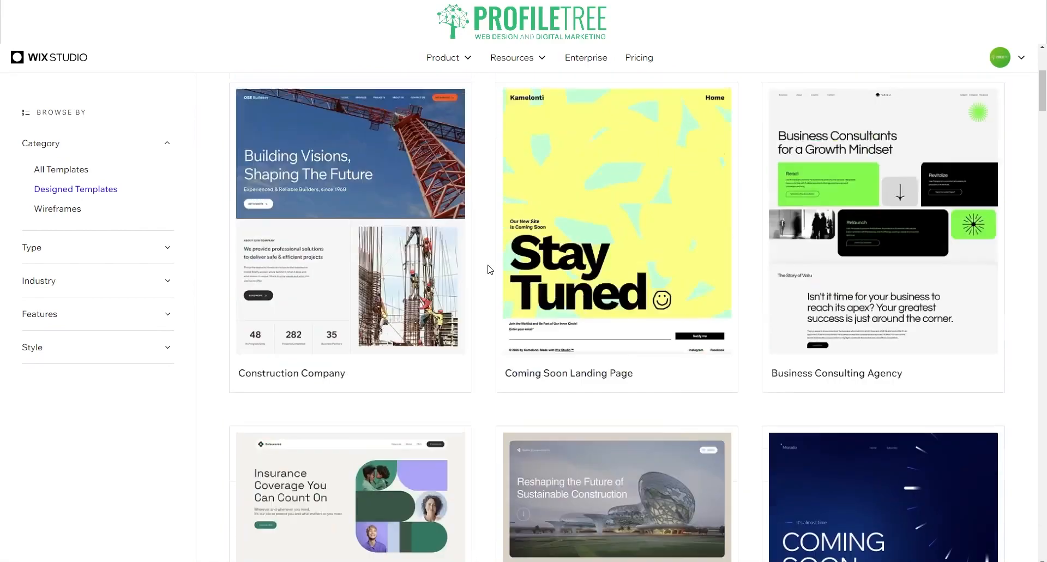
# Step: Preview the first Construction Company template and examine its desktop home page from header to footer, returning to the top of the page
pyautogui.moveTo(354, 422)
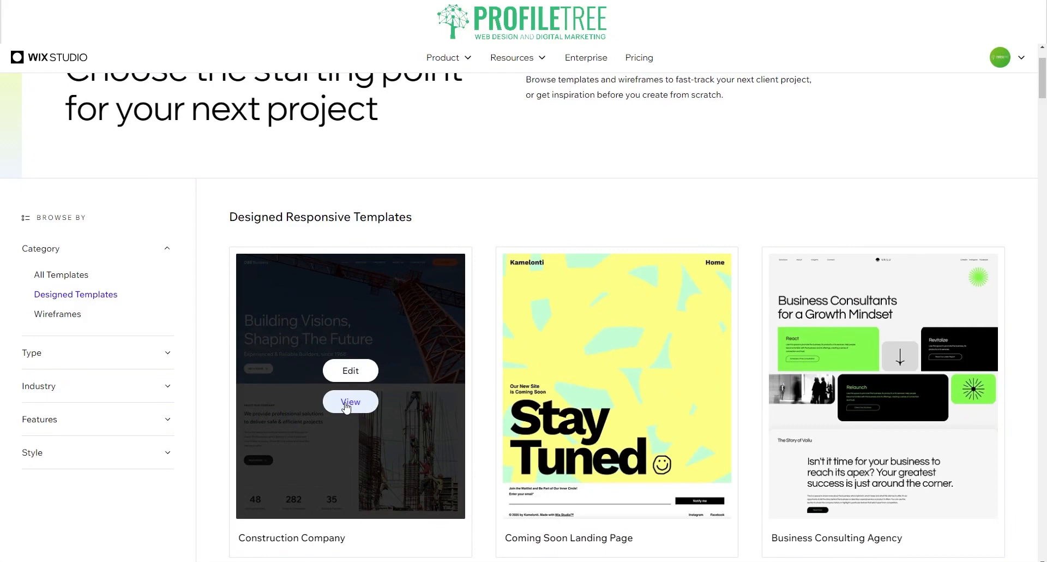
pyautogui.click(347, 403)
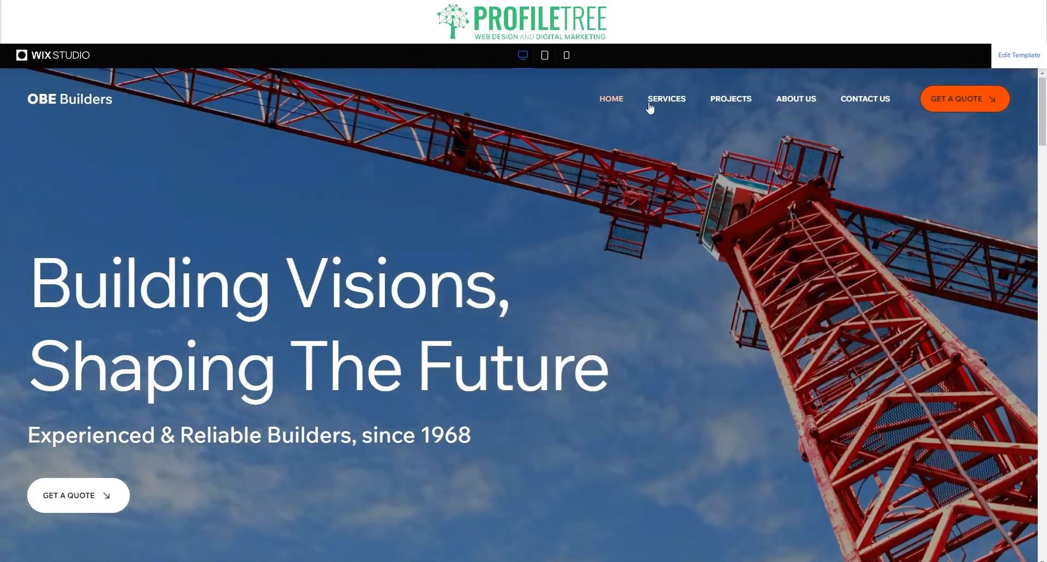
pyautogui.scroll(-10, 695, 300)
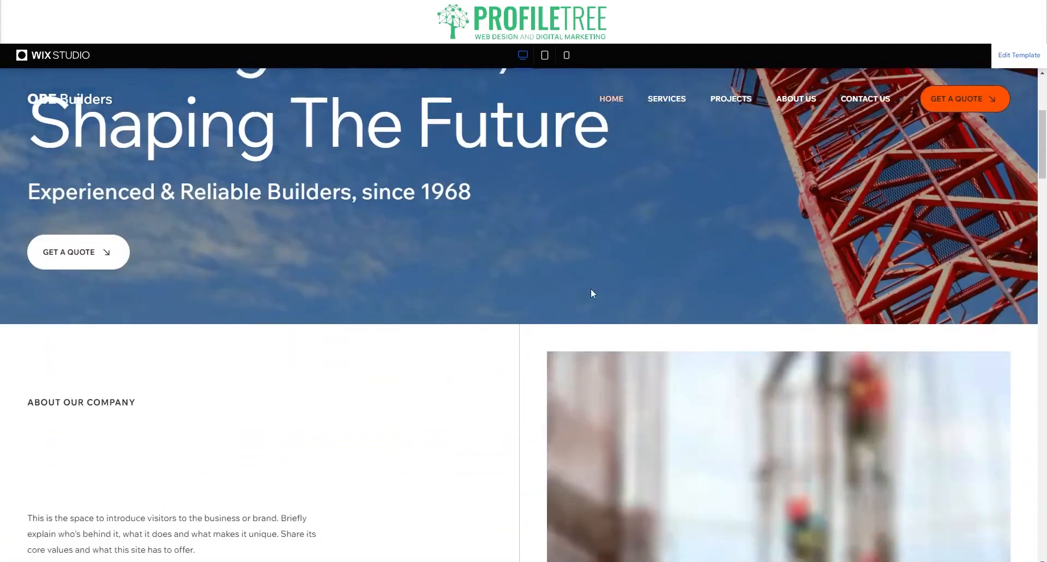
pyautogui.scroll(-2, 338, 215)
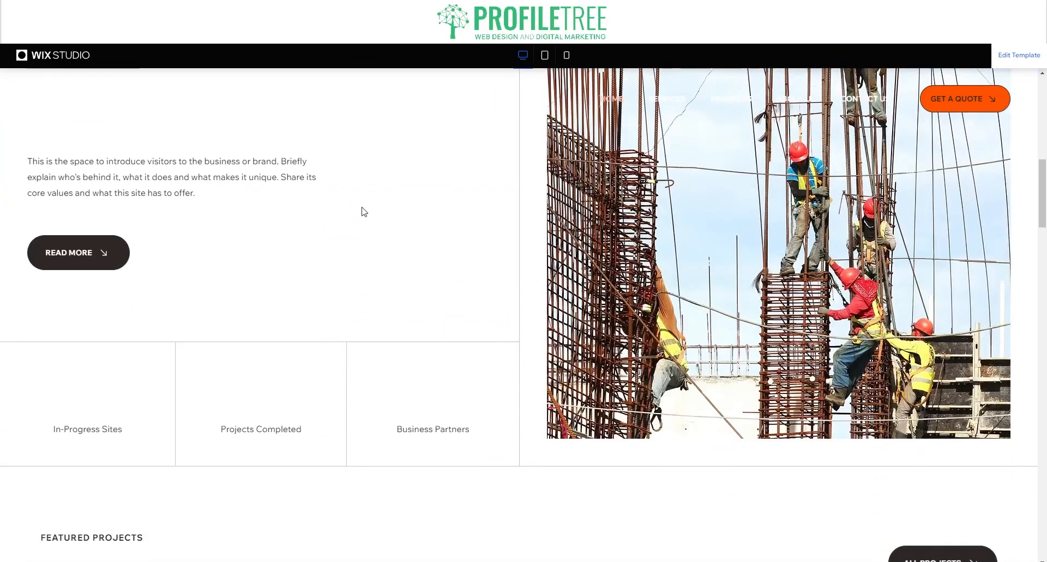
pyautogui.scroll(4, 398, 249)
pyautogui.scroll(-2, 349, 249)
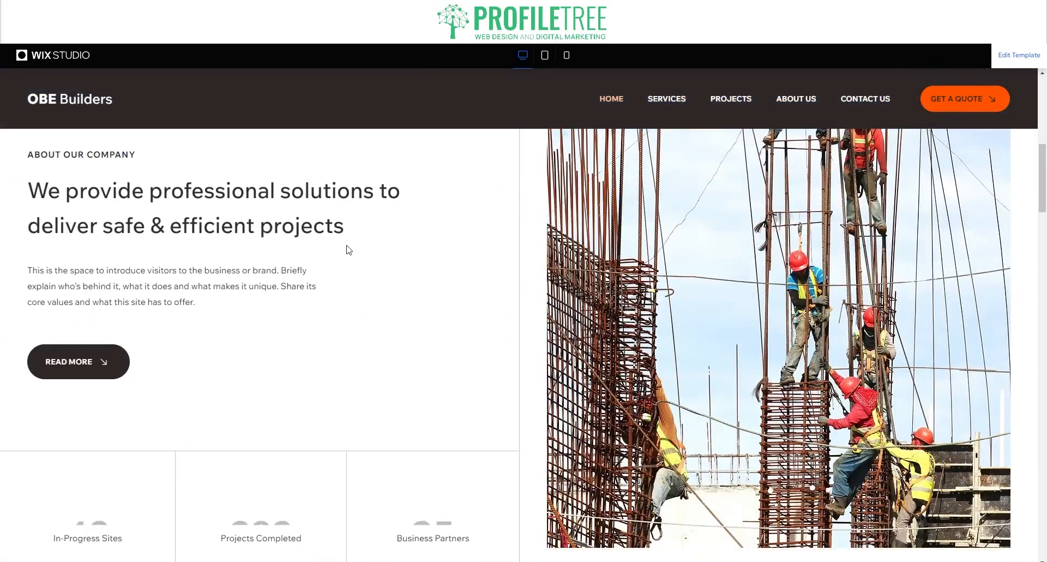
pyautogui.scroll(-10, 349, 237)
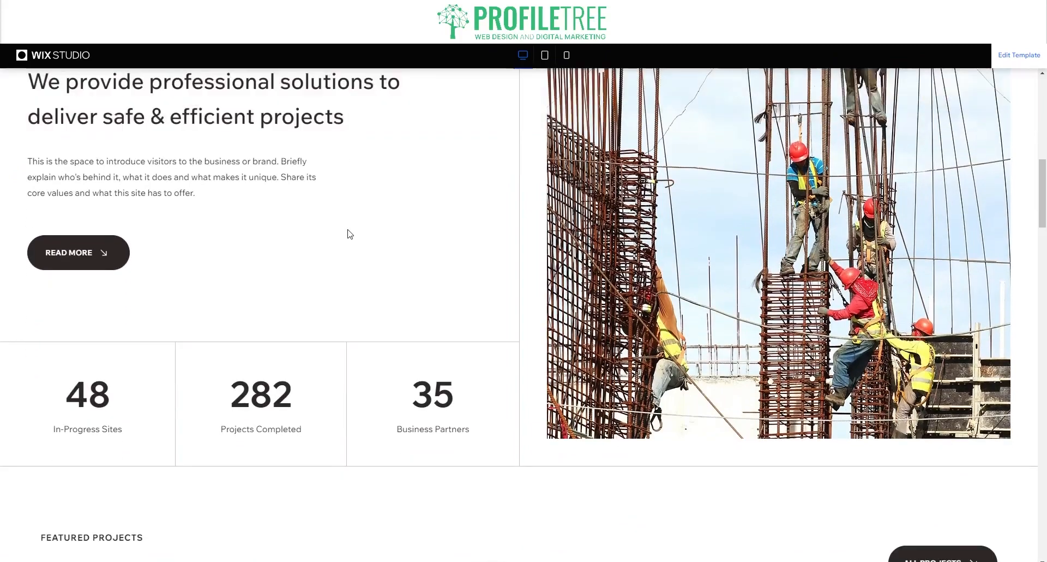
pyautogui.scroll(-12, 345, 236)
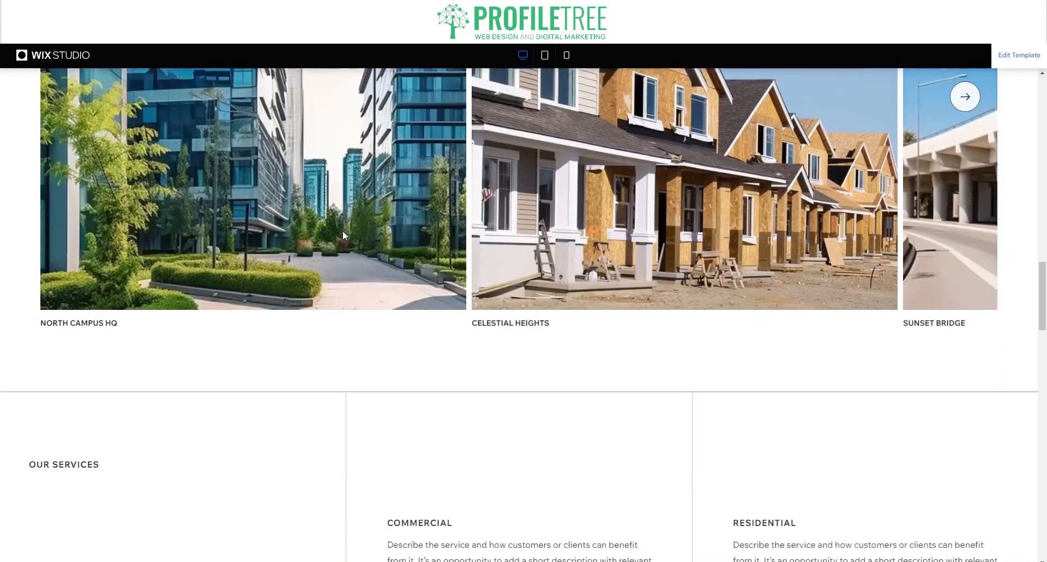
pyautogui.scroll(-12, 292, 236)
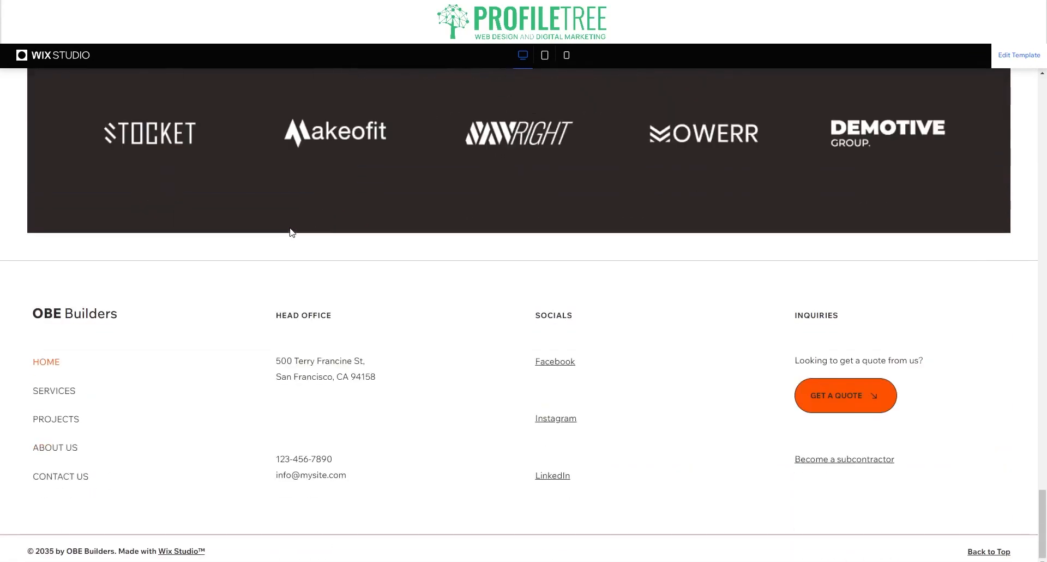
pyautogui.moveTo(1043, 510); pyautogui.dragTo(1012, 78)
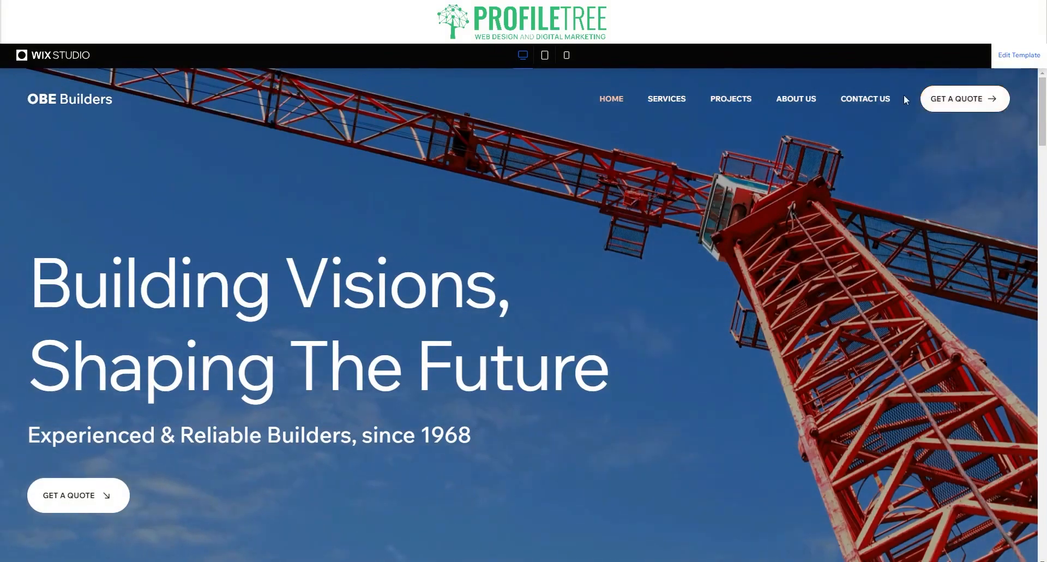
# Step: Switch the template preview to the tablet layout and examine the page down to its footer
pyautogui.click(544, 55)
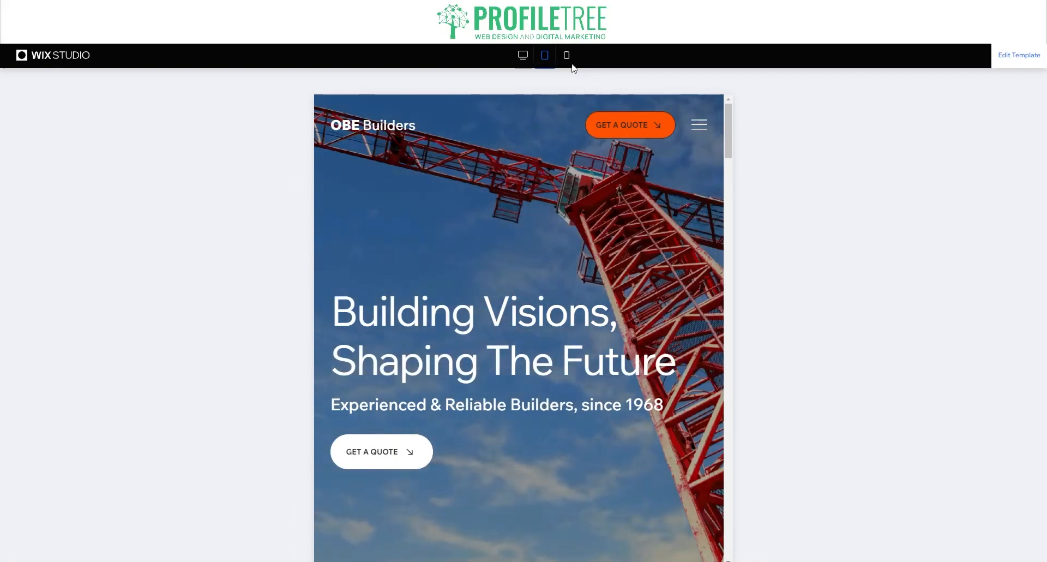
pyautogui.scroll(-10, 516, 227)
pyautogui.scroll(-15, 517, 226)
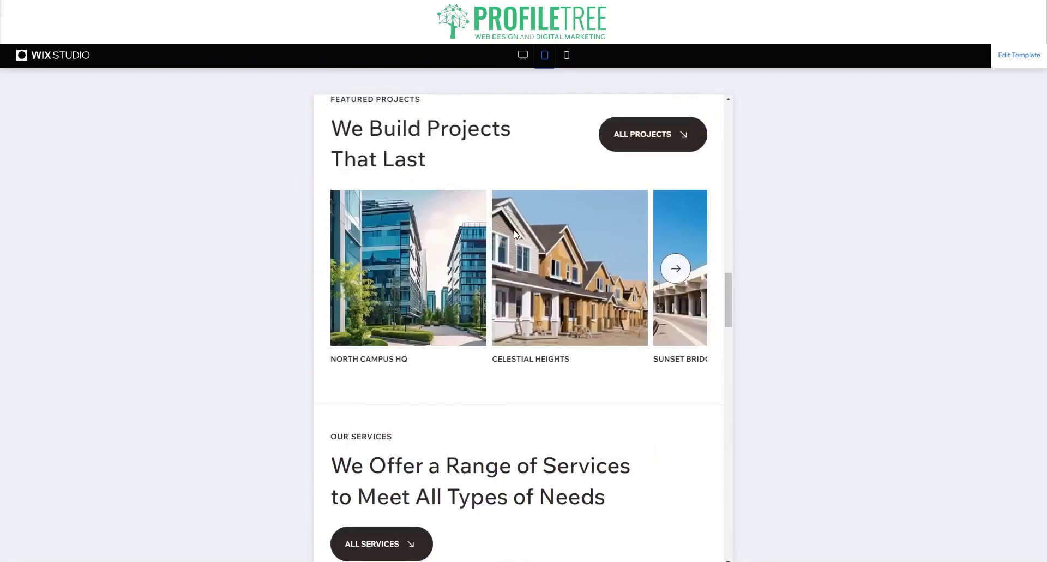
pyautogui.scroll(1, 547, 186)
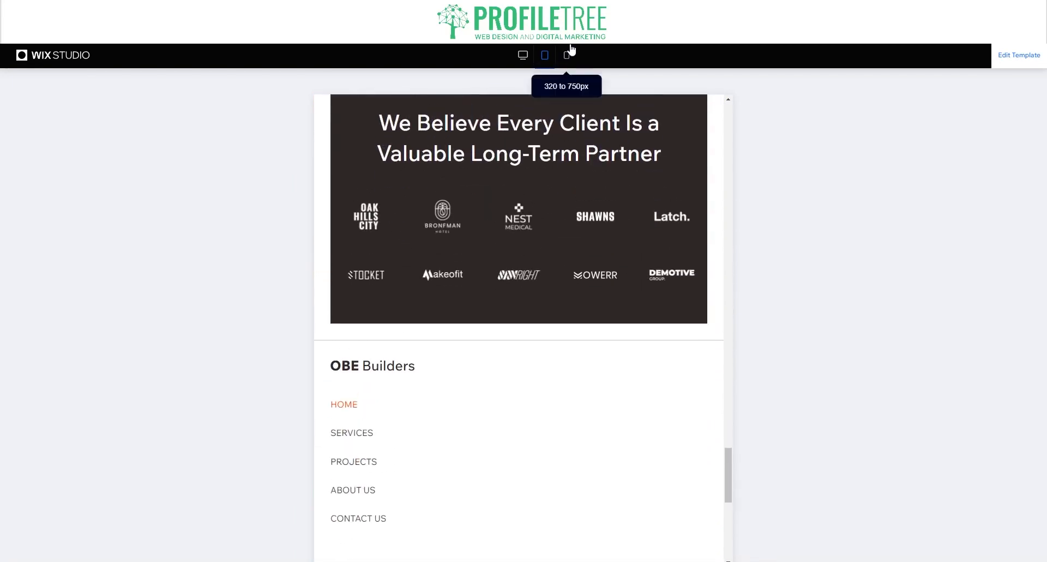
# Step: Switch the template preview to the mobile layout and examine the opening section of the page
pyautogui.click(567, 55)
pyautogui.scroll(-4, 588, 300)
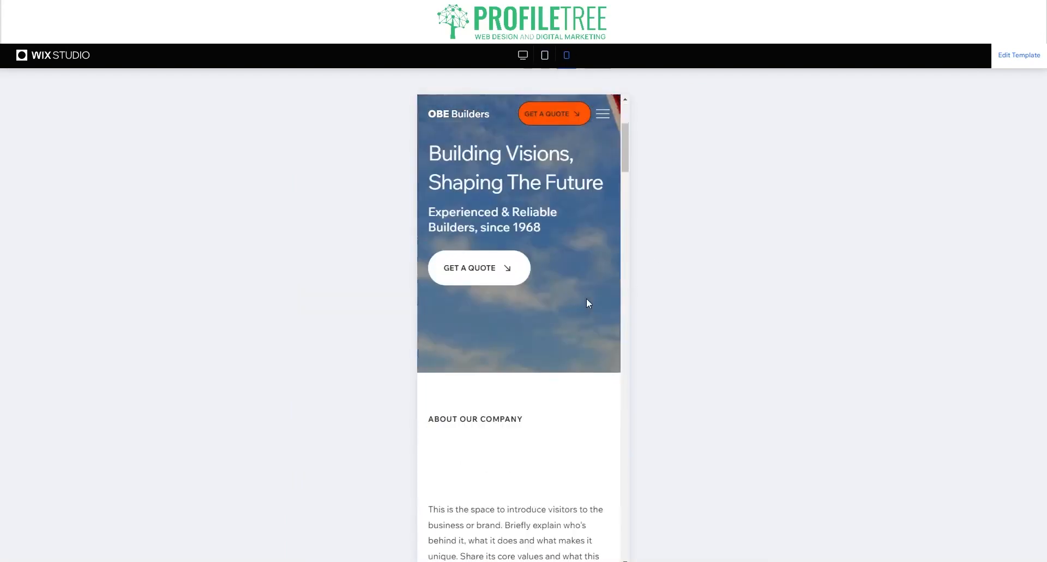
pyautogui.scroll(4, 587, 298)
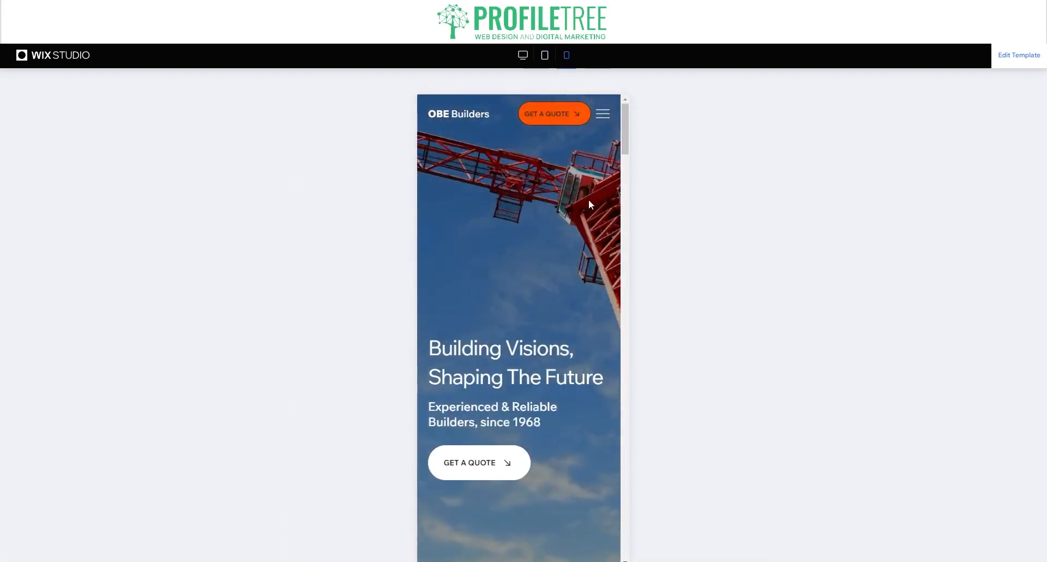
# Step: Look over the opening section of the mobile preview and open the construction template for editing
pyautogui.scroll(-3, 588, 199)
pyautogui.scroll(3, 553, 251)
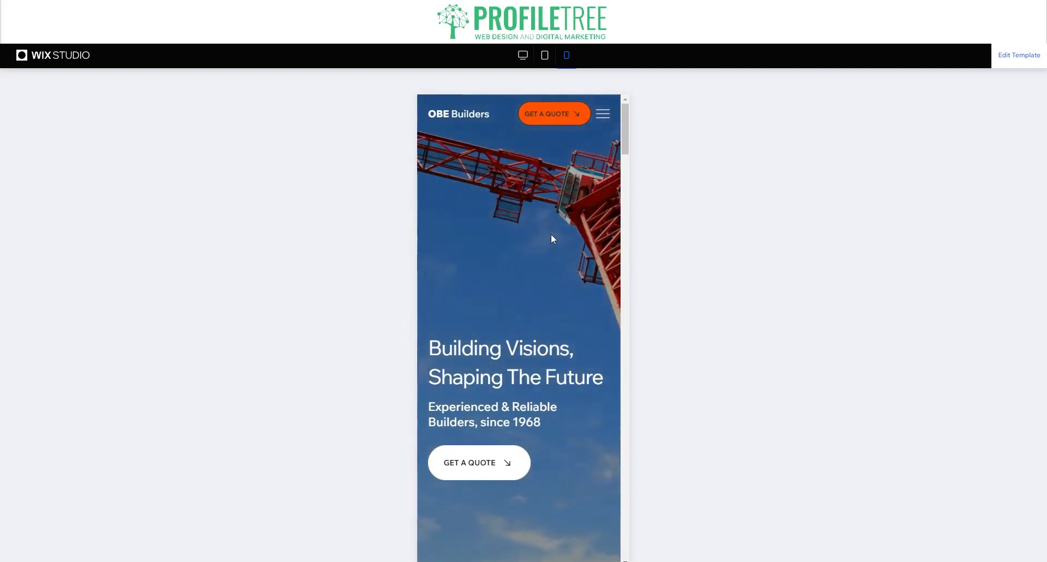
pyautogui.scroll(-2, 473, 210)
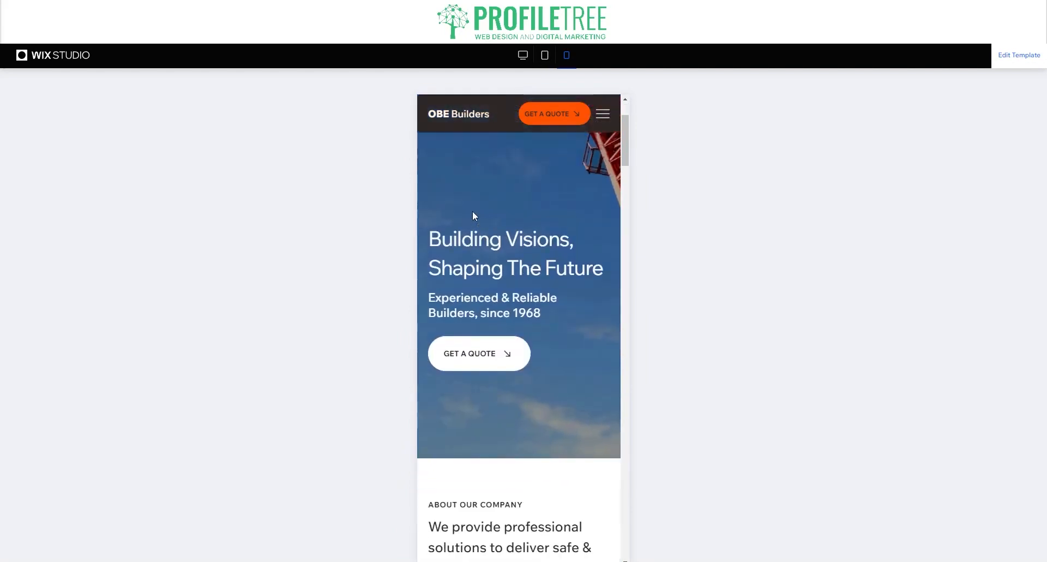
pyautogui.scroll(2, 480, 218)
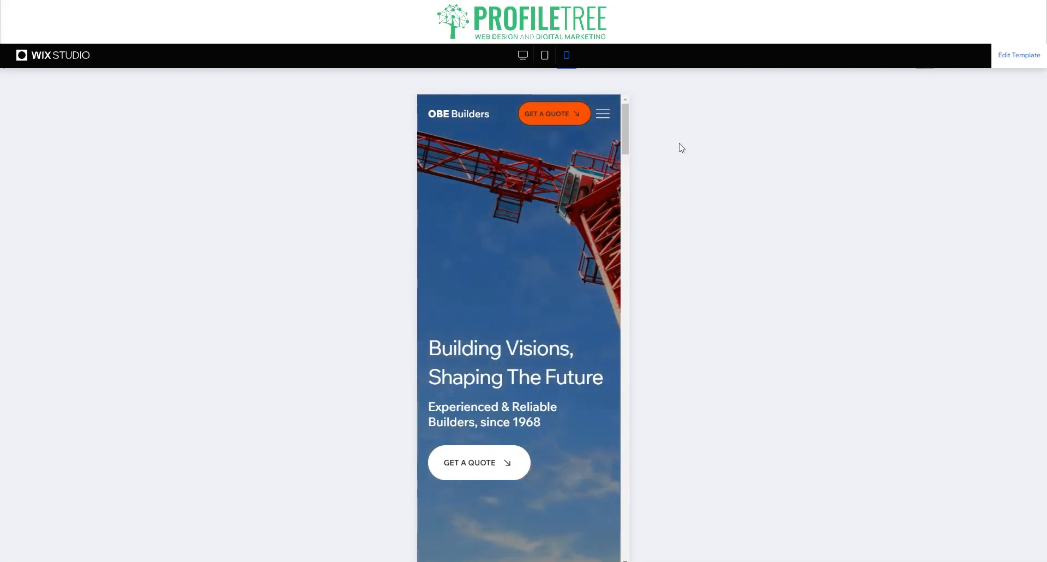
pyautogui.click(1024, 63)
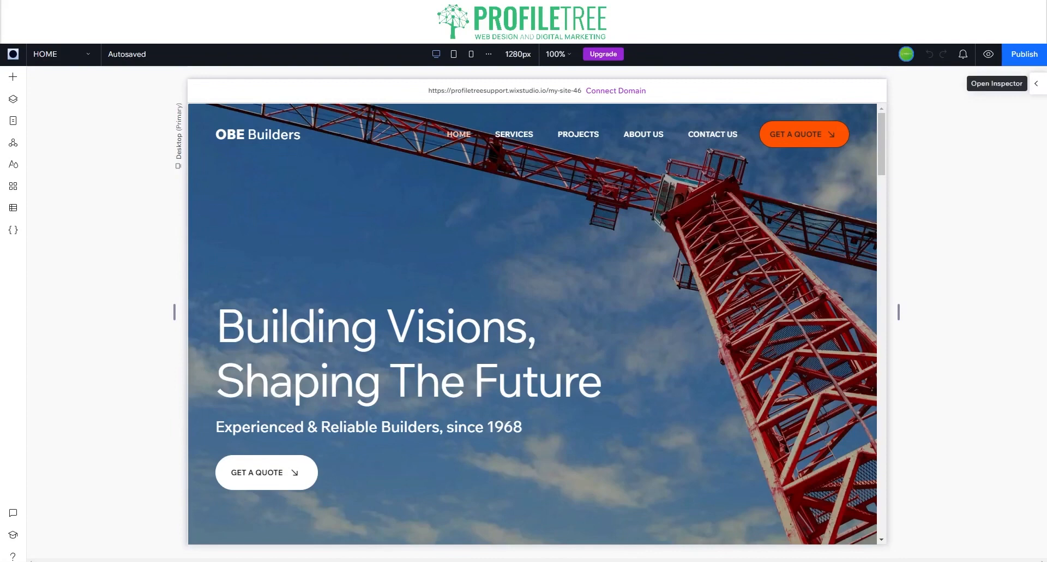
# Step: Show the hero section's properties in the inspector and review its responsive behavior options
pyautogui.click(1037, 83)
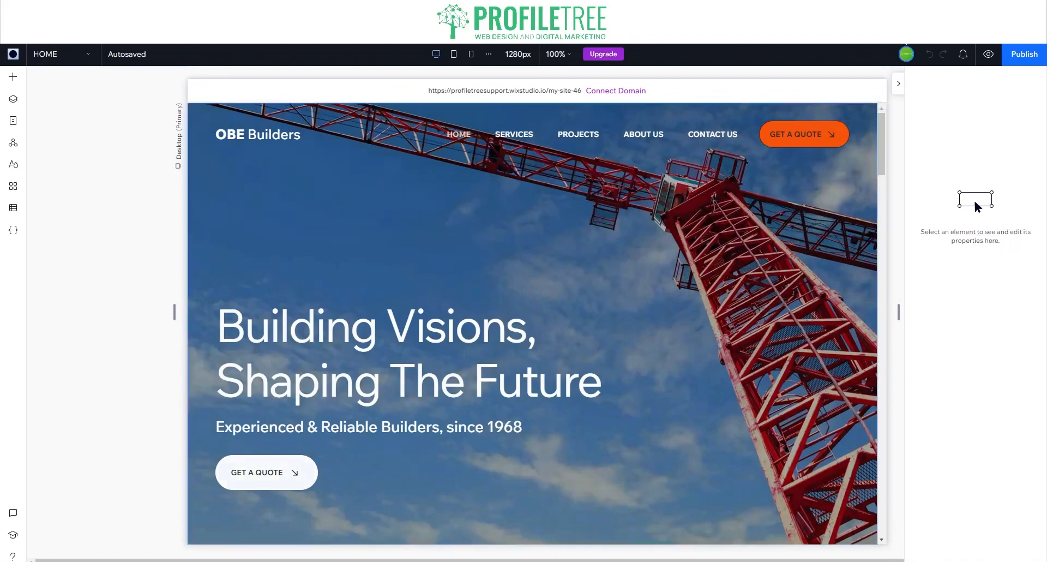
pyautogui.click(899, 84)
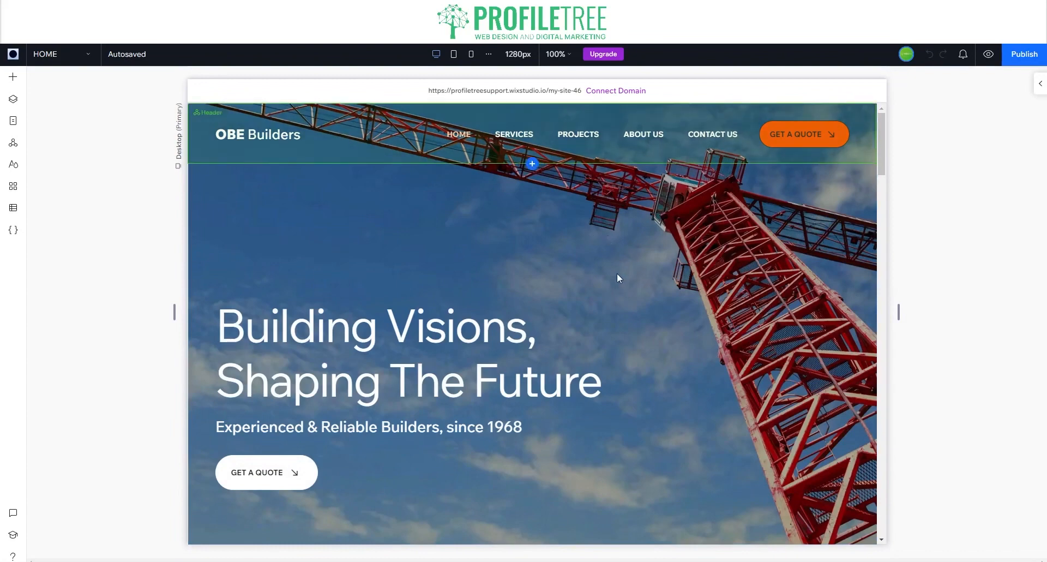
pyautogui.click(408, 254)
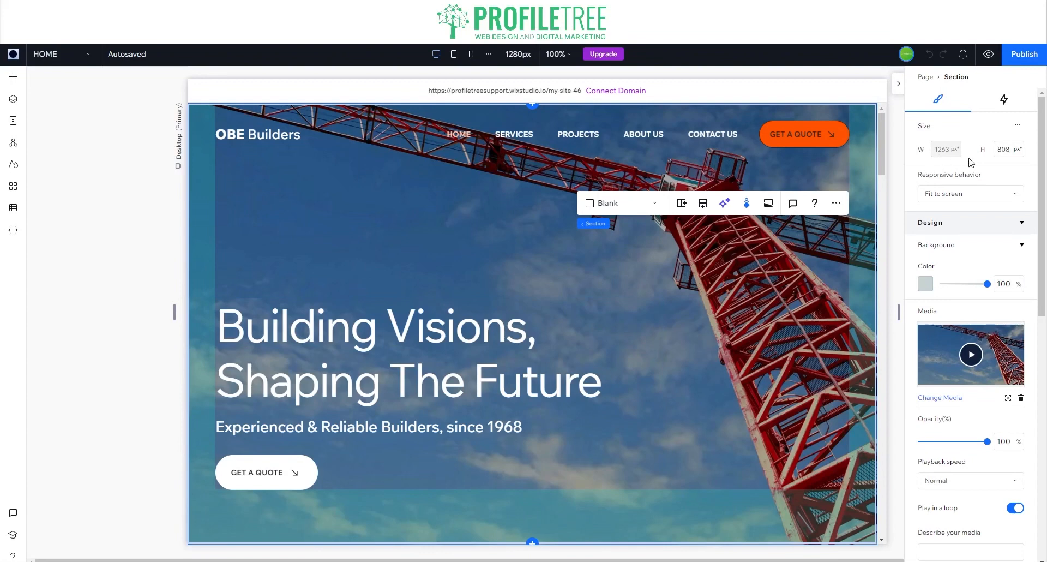
pyautogui.click(998, 198)
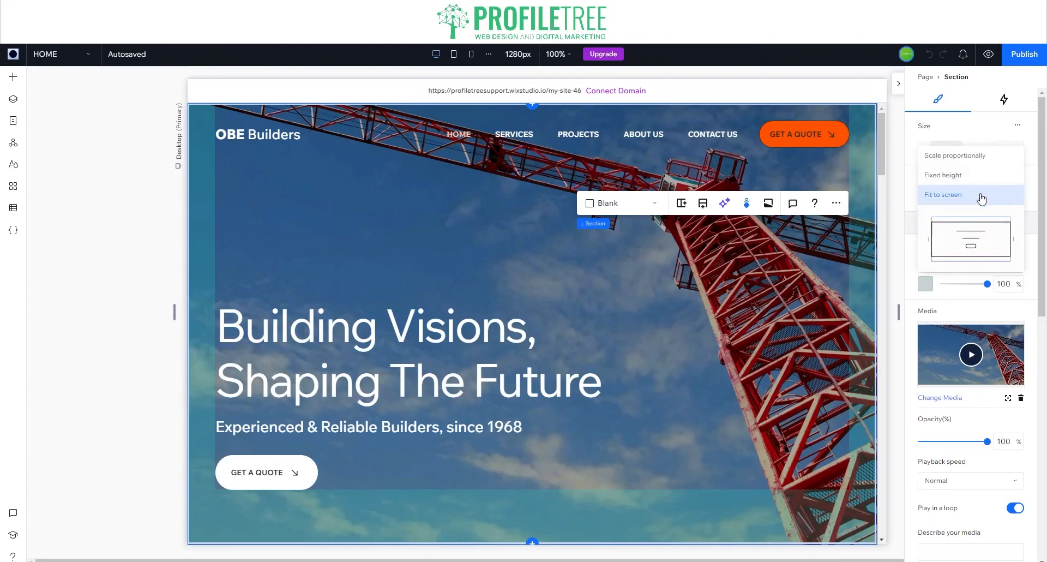
pyautogui.click(970, 134)
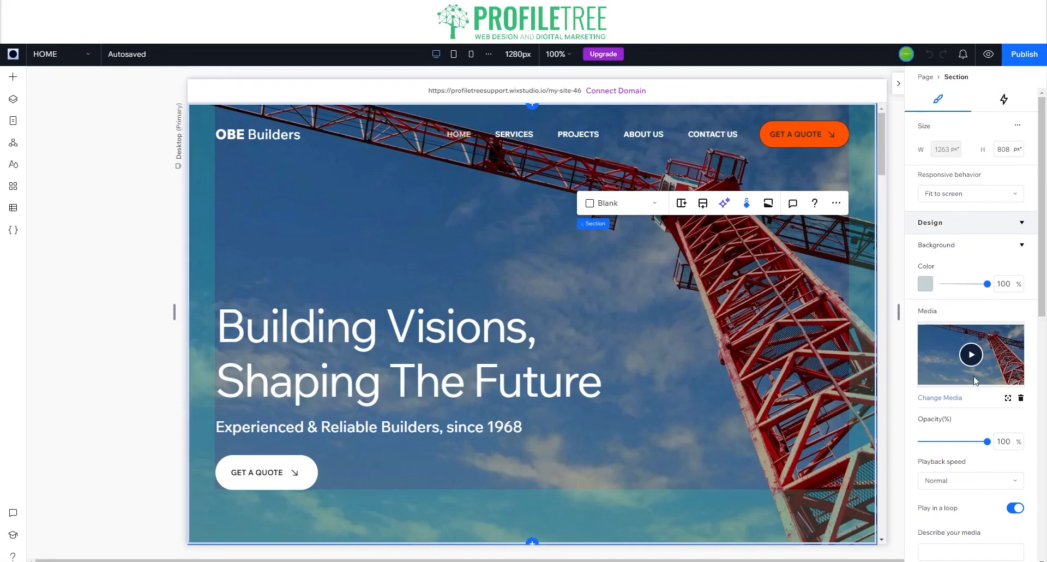
# Step: Try a 2.00x playback speed on the hero section's background video and restore it to Normal
pyautogui.scroll(-1, 976, 317)
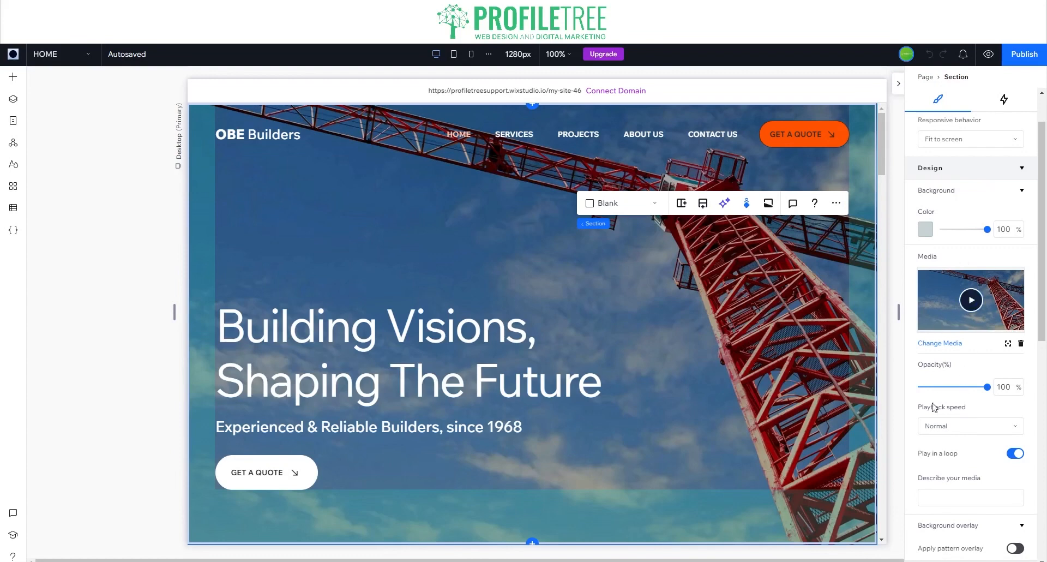
pyautogui.scroll(-1, 934, 407)
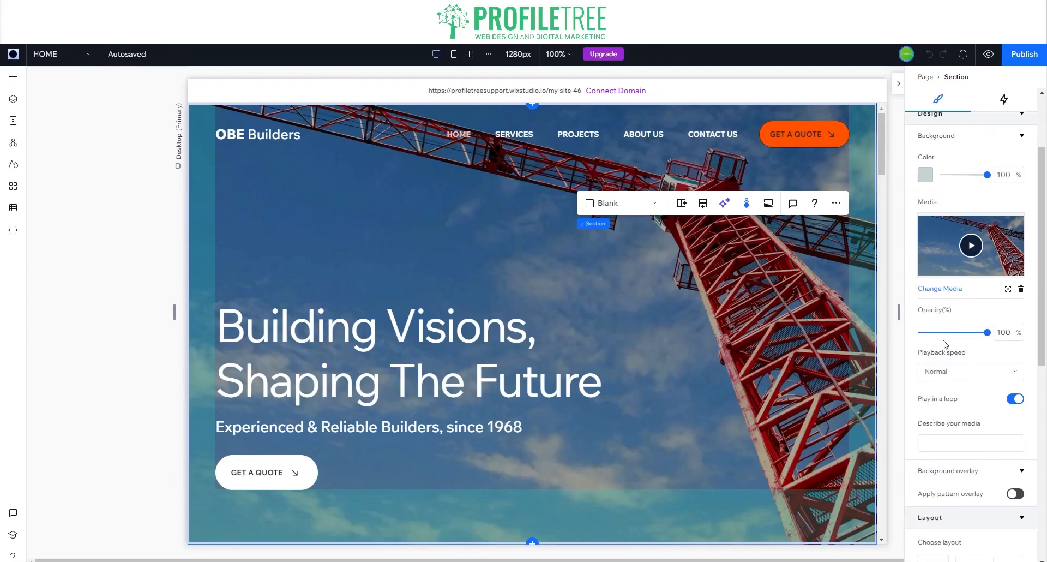
pyautogui.click(960, 372)
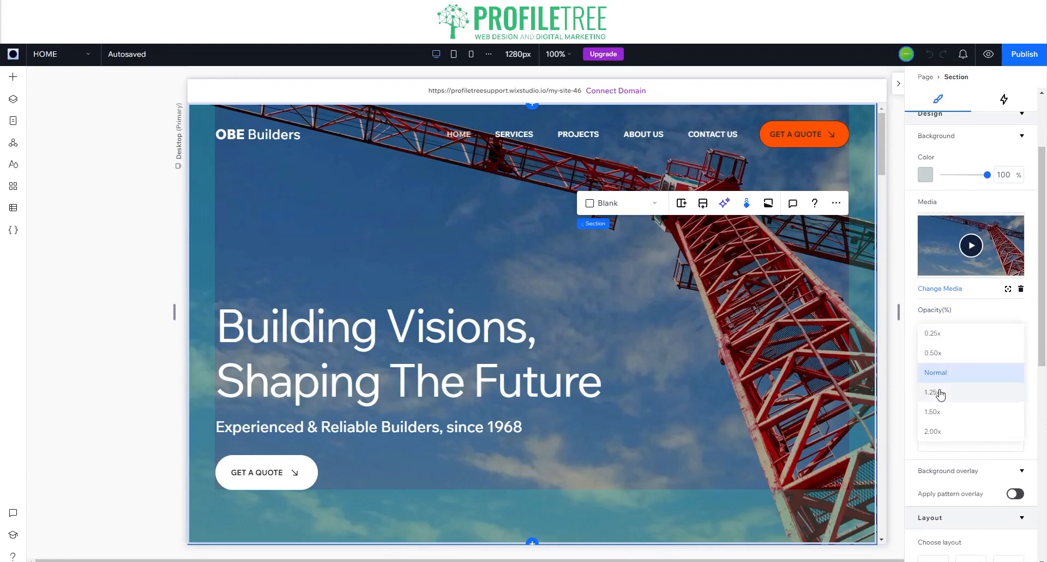
pyautogui.click(938, 431)
pyautogui.click(926, 377)
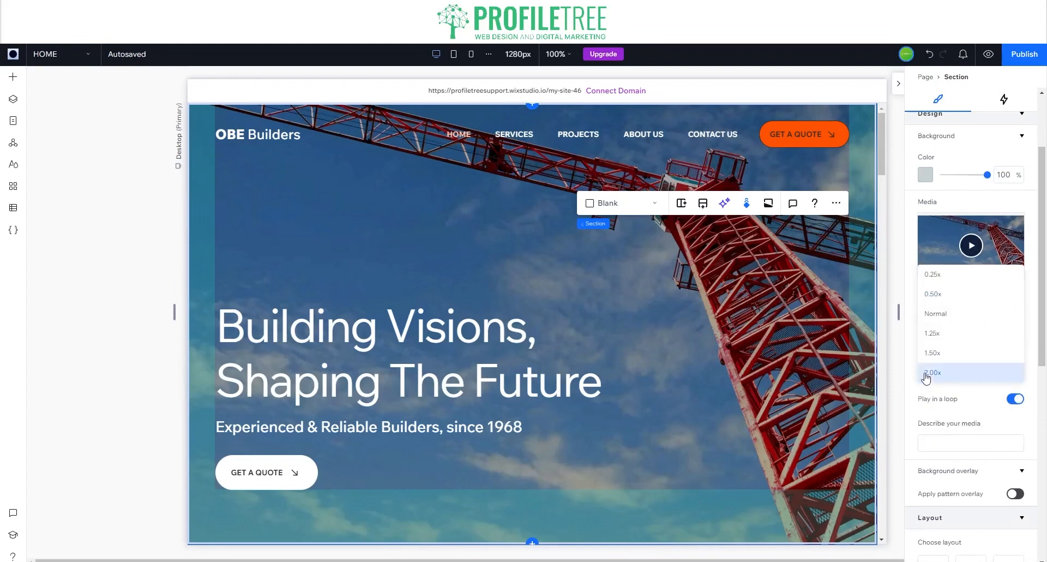
pyautogui.click(939, 314)
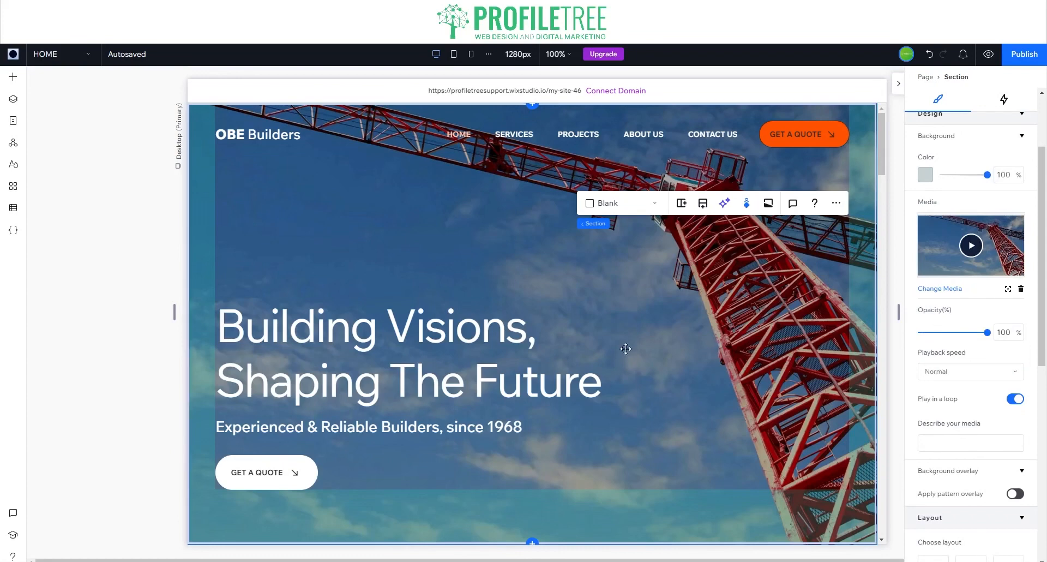
pyautogui.click(928, 380)
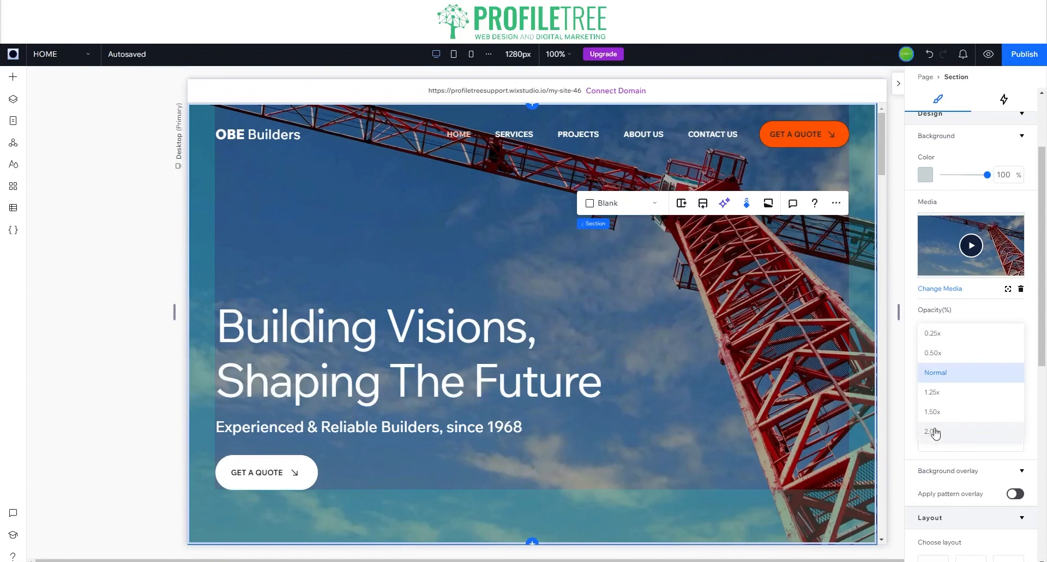
pyautogui.click(915, 415)
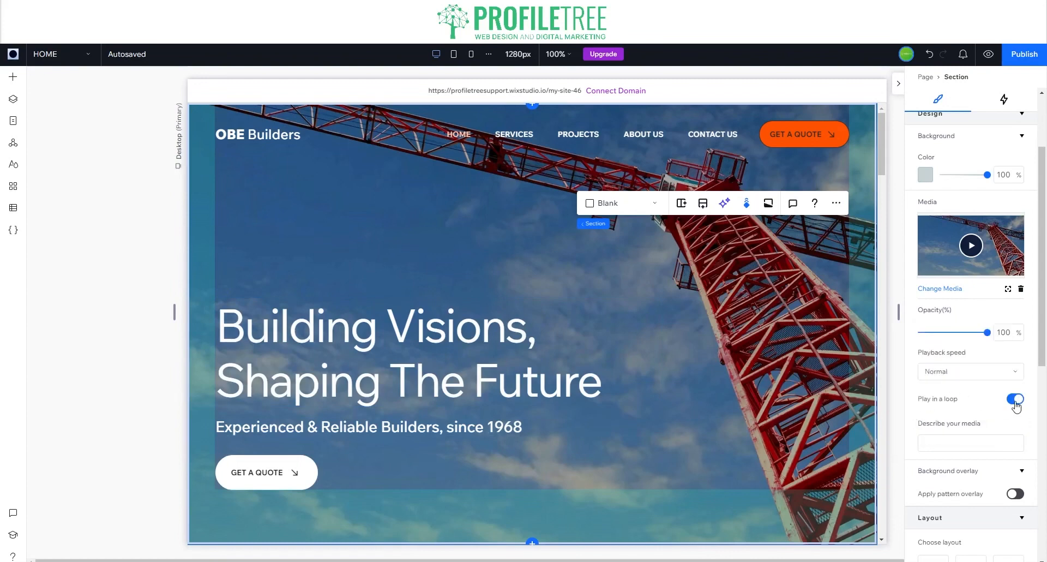
# Step: In the mobile layout, set the hero background video's focal point on the sky just beside the crane's cab
pyautogui.click(1007, 291)
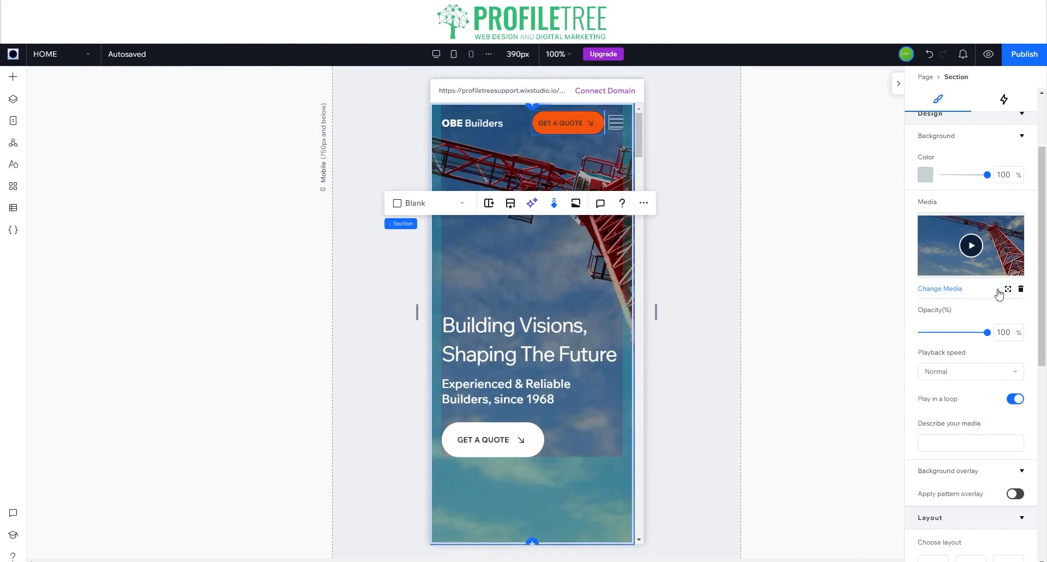
pyautogui.click(1009, 289)
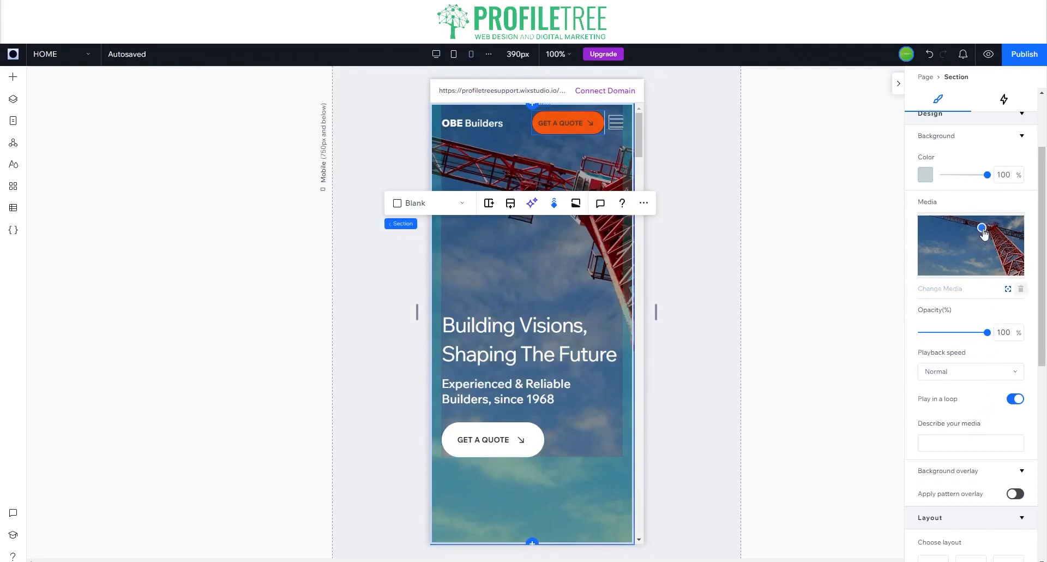
pyautogui.click(945, 221)
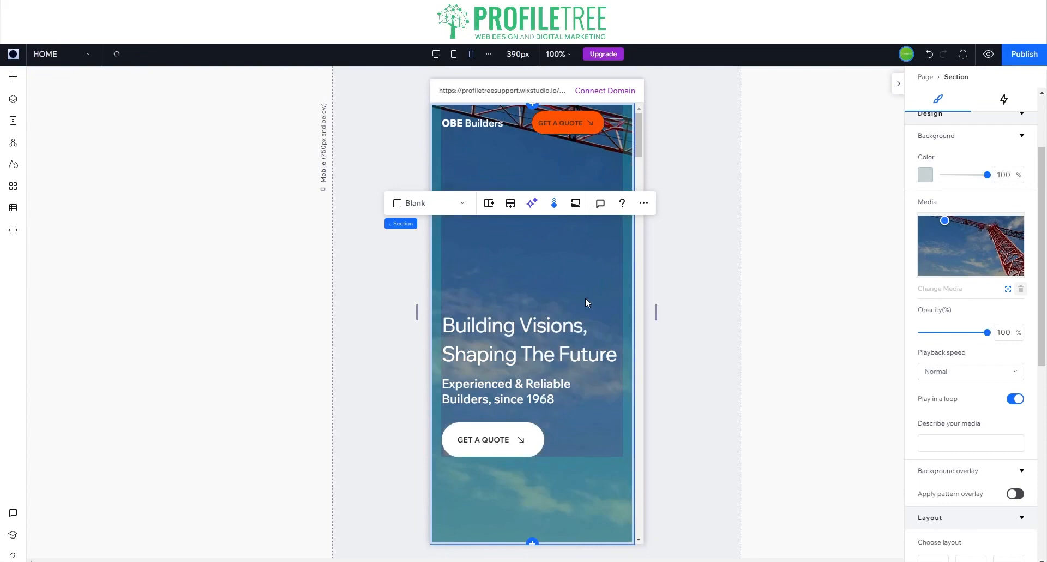
pyautogui.moveTo(948, 221); pyautogui.dragTo(994, 229)
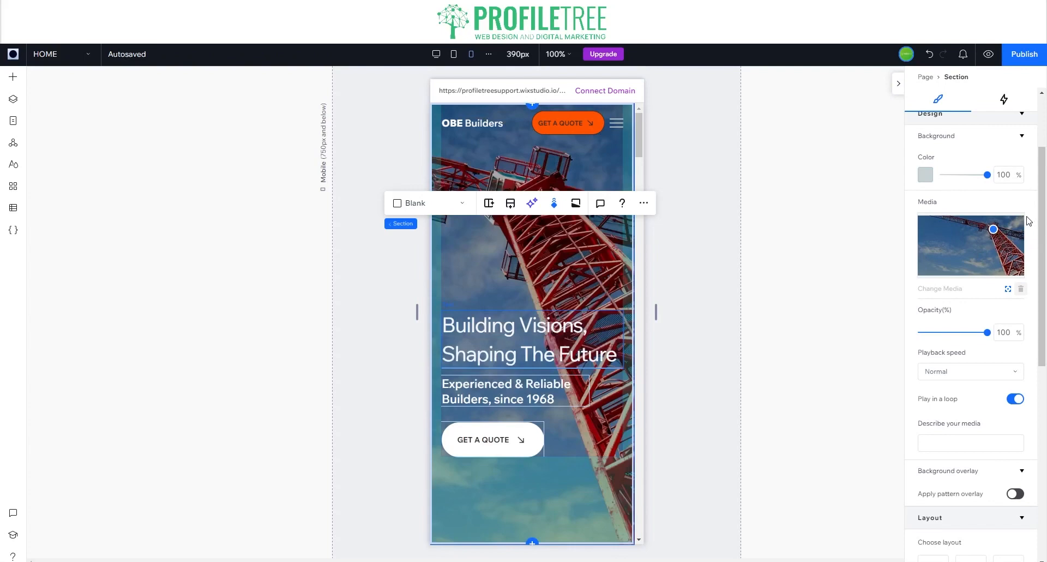
pyautogui.moveTo(994, 230); pyautogui.dragTo(989, 228)
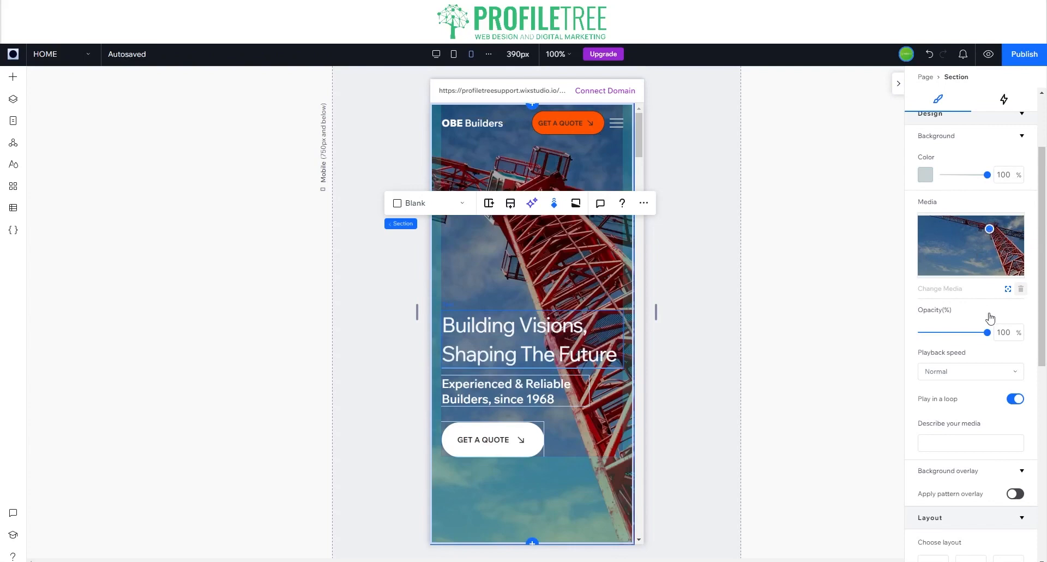
pyautogui.click(986, 230)
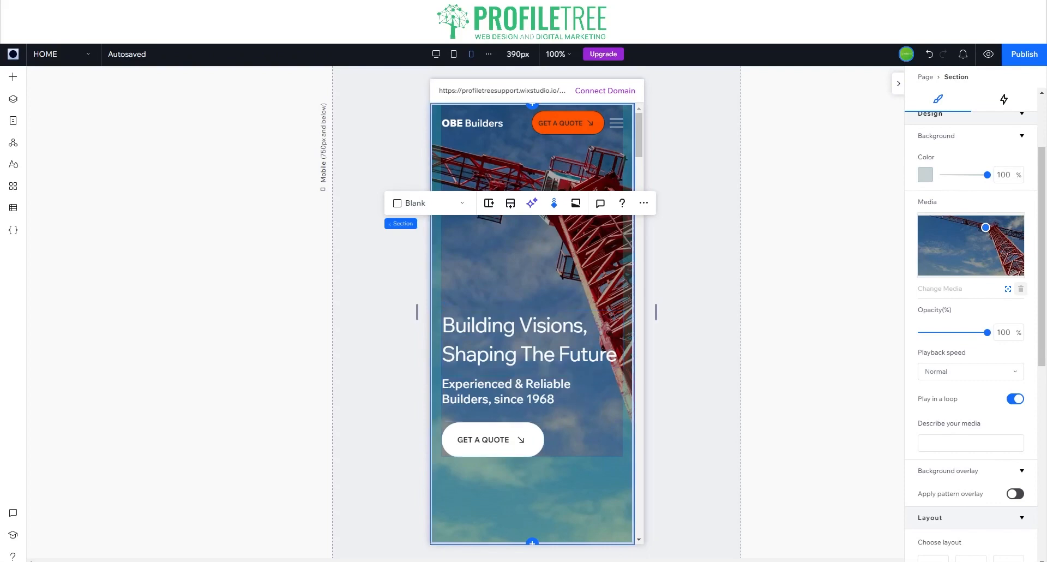
# Step: Check the hero section with its adjusted background in the mobile layout and compare it with the desktop layout
pyautogui.scroll(-5, 533, 322)
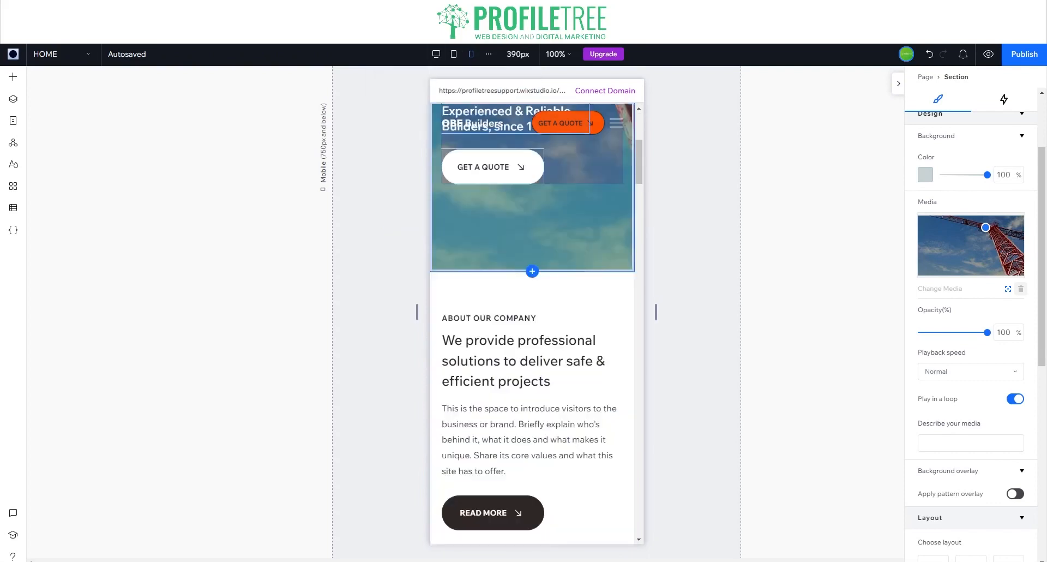
pyautogui.scroll(4, 532, 322)
pyautogui.scroll(1, 532, 322)
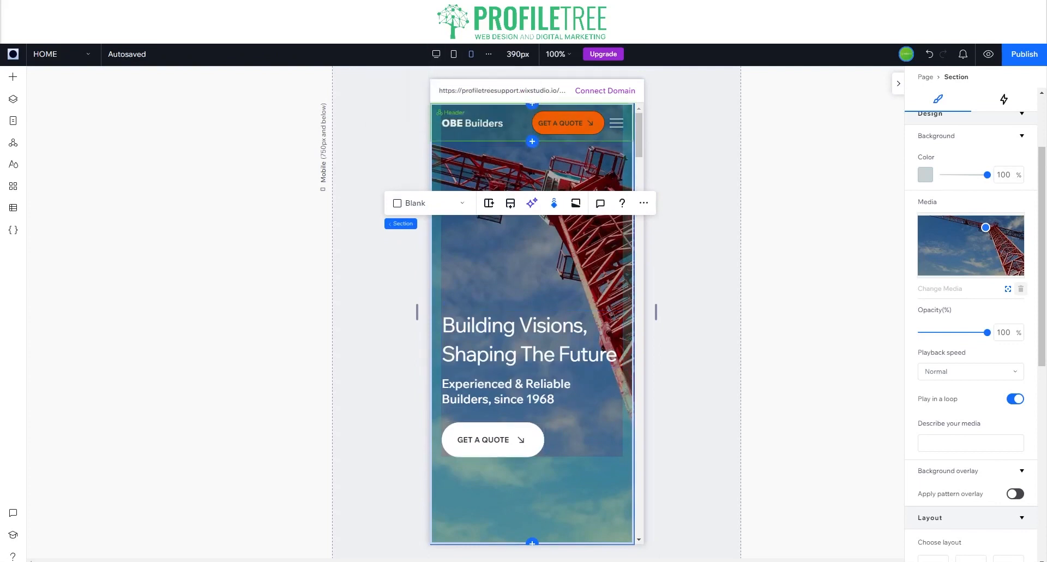
pyautogui.scroll(2, 971, 327)
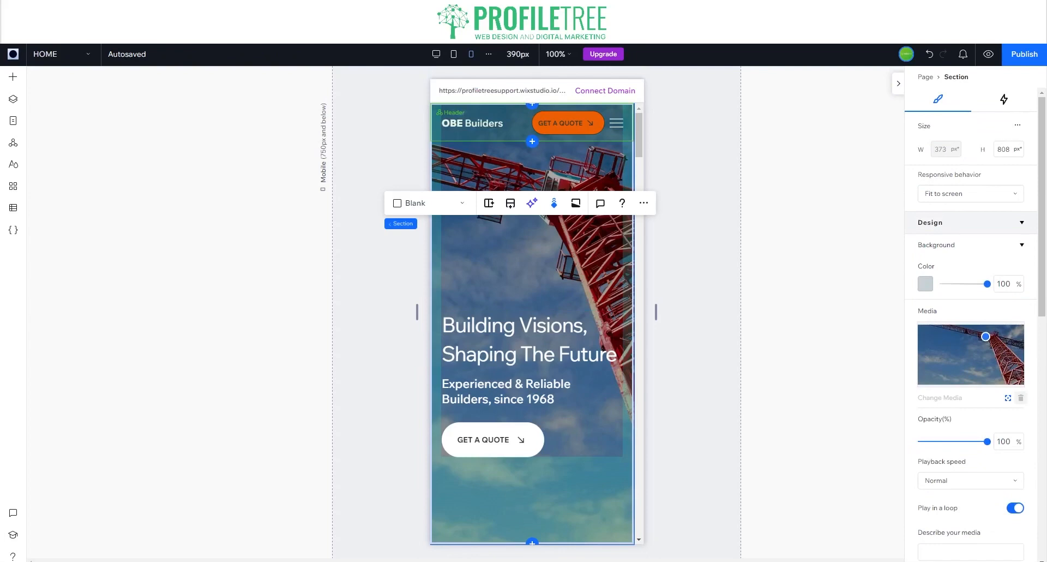
pyautogui.click(436, 54)
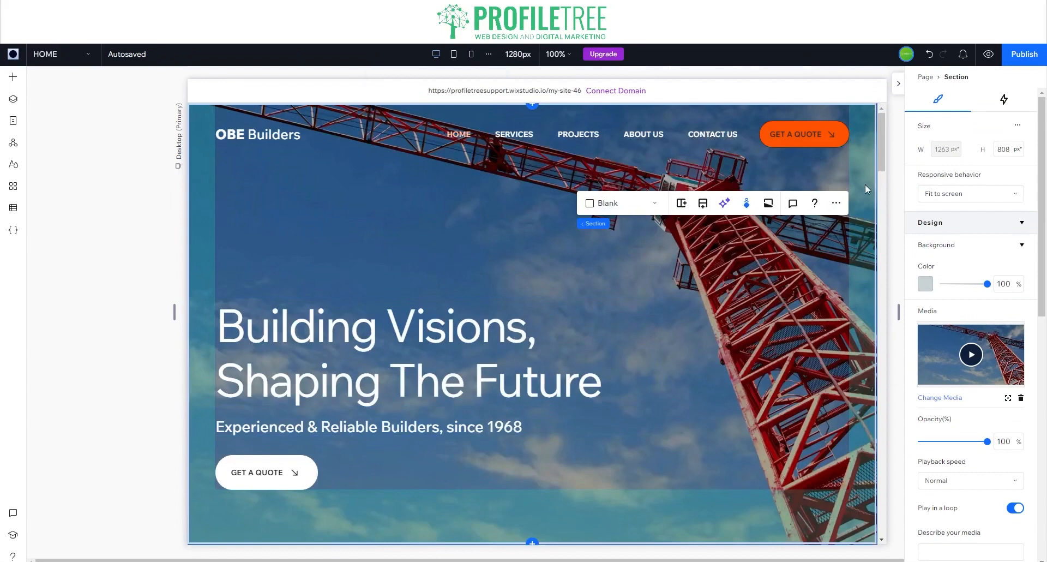
# Step: Set the hero section's height to 500 px in the mobile layout
pyautogui.click(472, 57)
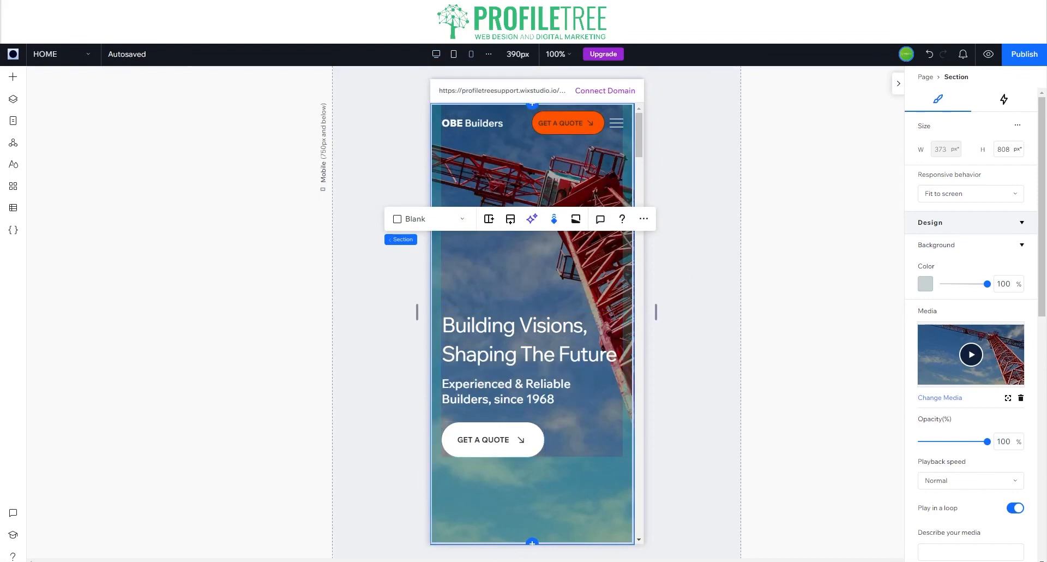
pyautogui.click(1005, 152)
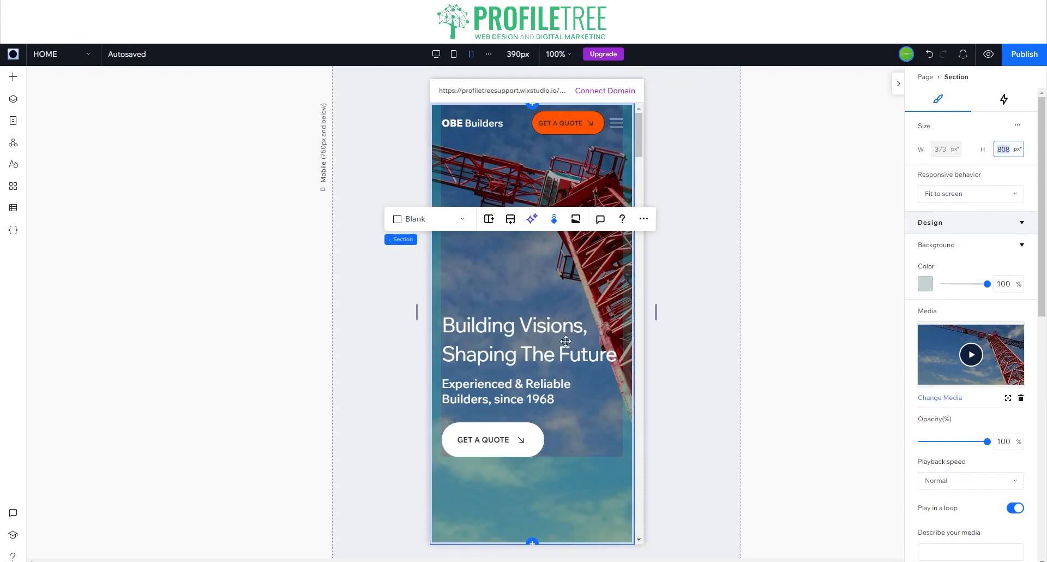
pyautogui.click(473, 349)
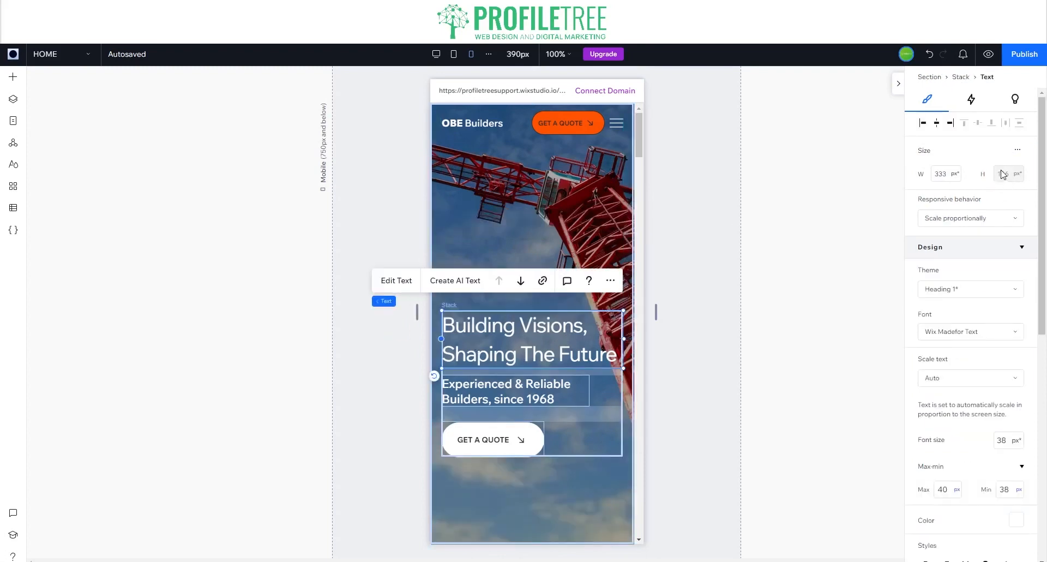
pyautogui.click(965, 79)
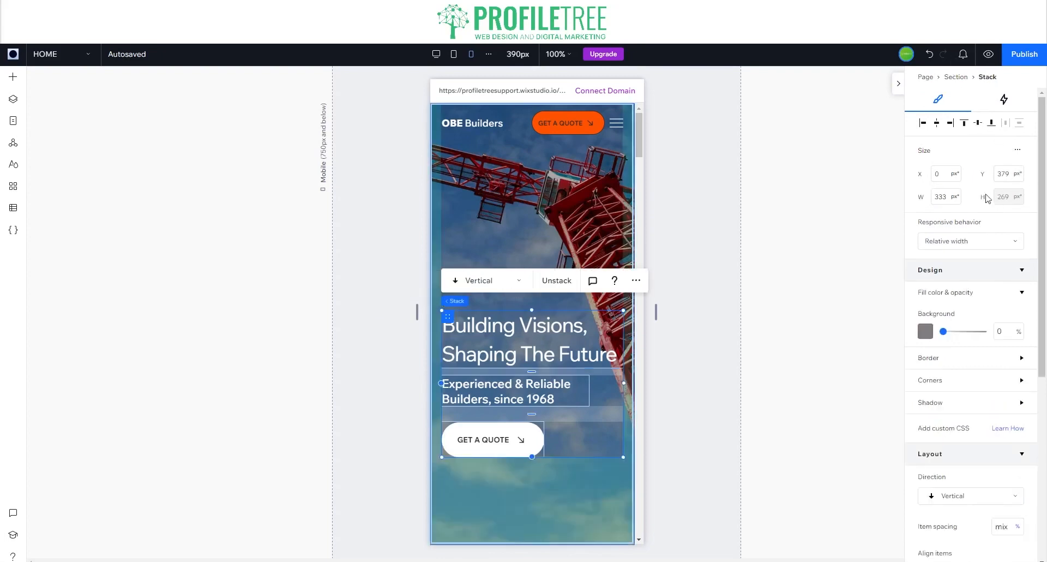
pyautogui.click(954, 79)
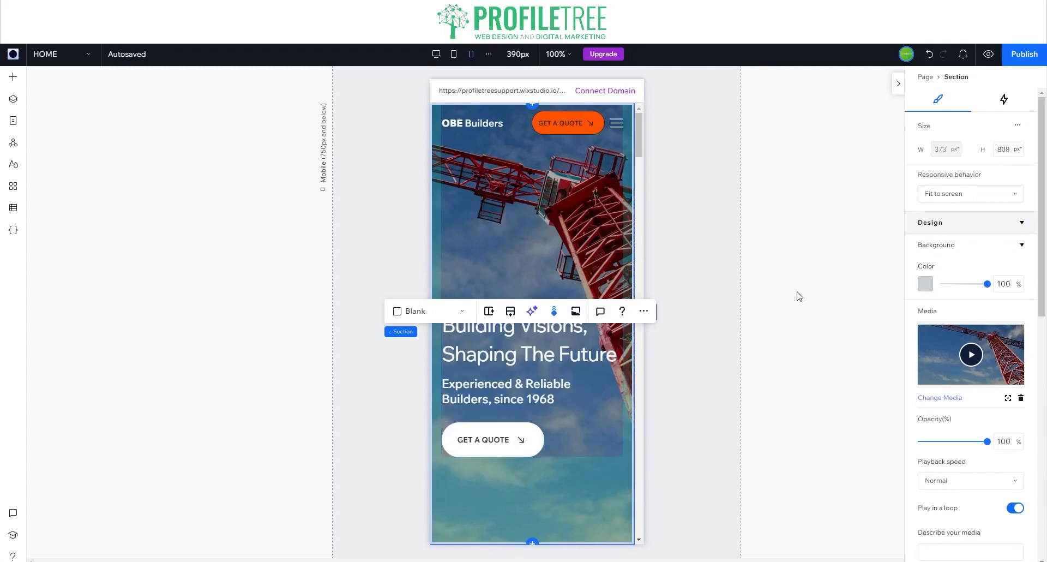
pyautogui.click(1003, 153)
pyautogui.write('500')
pyautogui.press('Return')
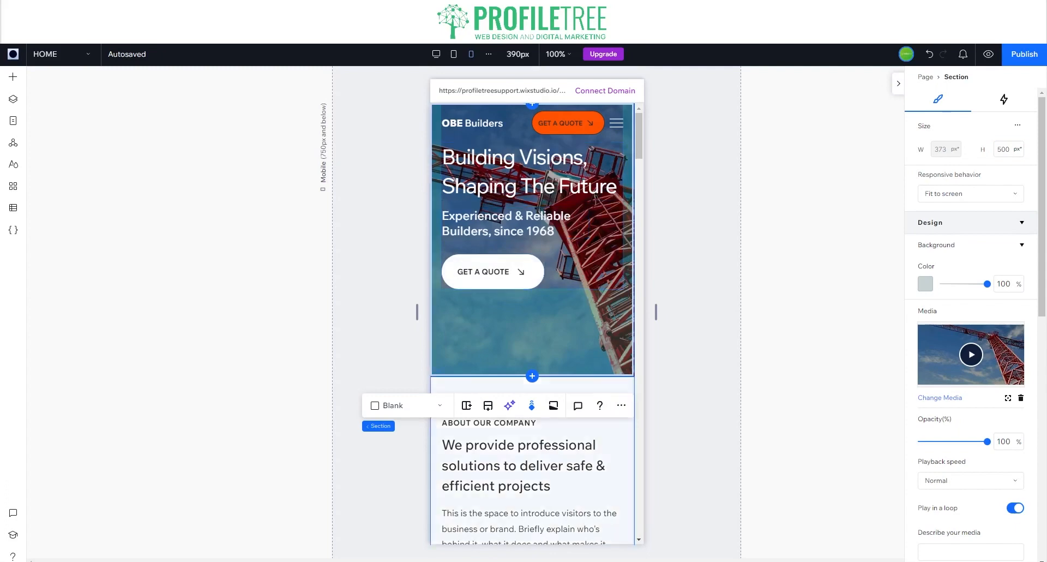
# Step: Switch the editor to the tablet layout and check the hero section there
pyautogui.click(485, 456)
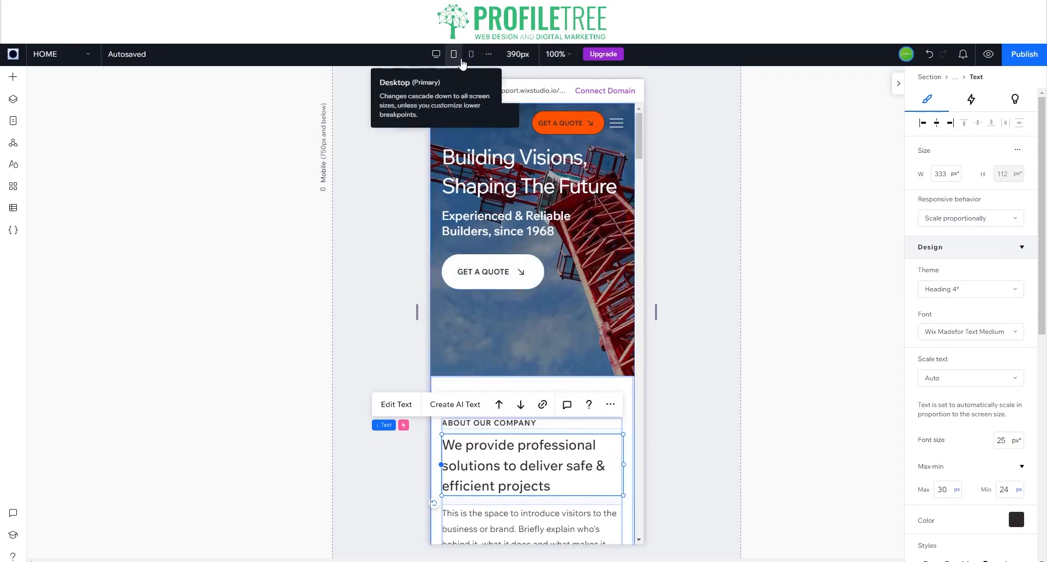
pyautogui.click(456, 55)
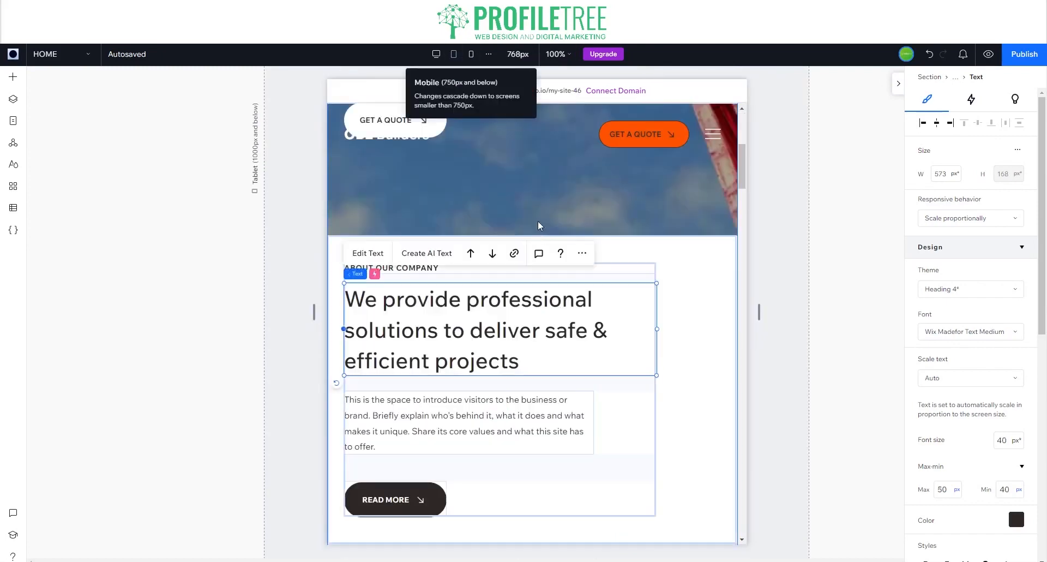
pyautogui.scroll(4, 708, 283)
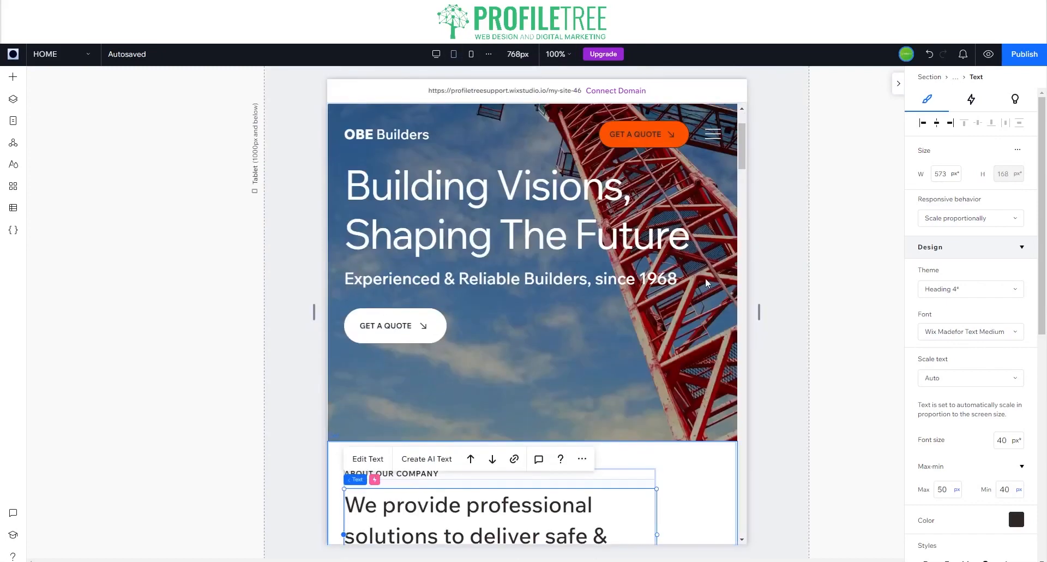
# Step: Return to the desktop layout and check the hero section and the About Our Company section below it
pyautogui.scroll(2, 464, 117)
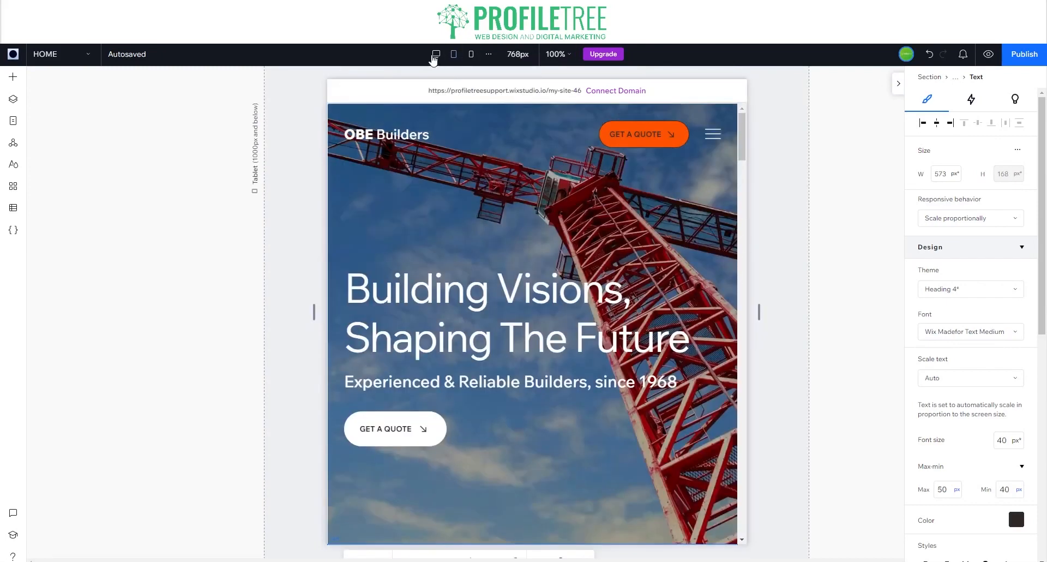
pyautogui.click(436, 54)
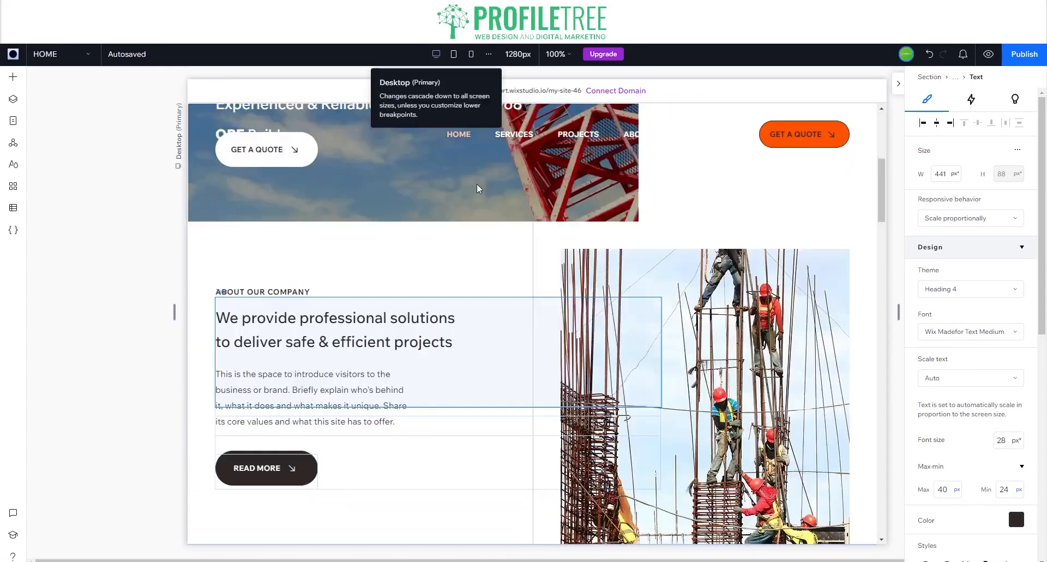
pyautogui.scroll(6, 552, 277)
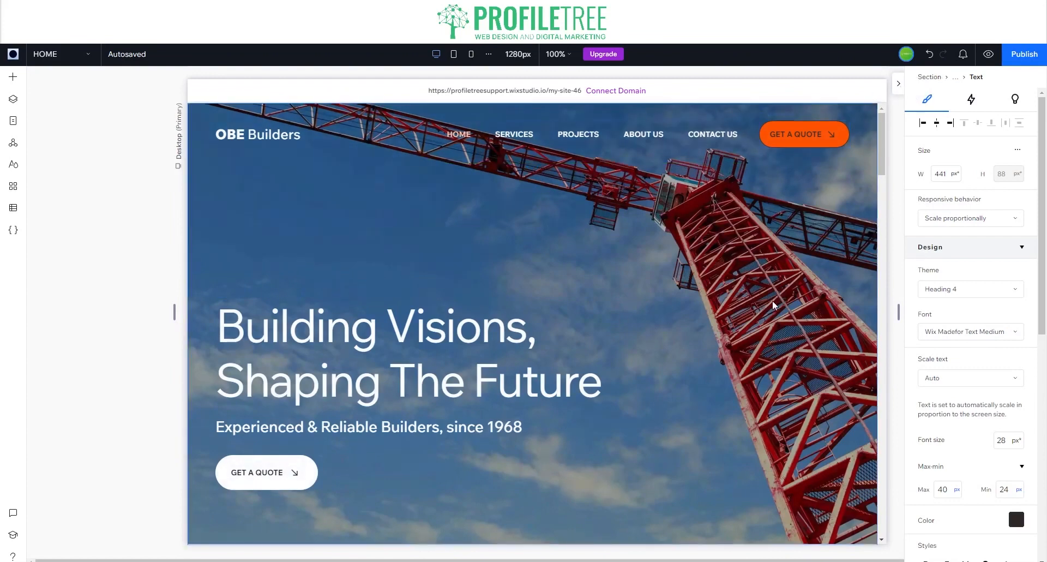
pyautogui.scroll(-6, 776, 235)
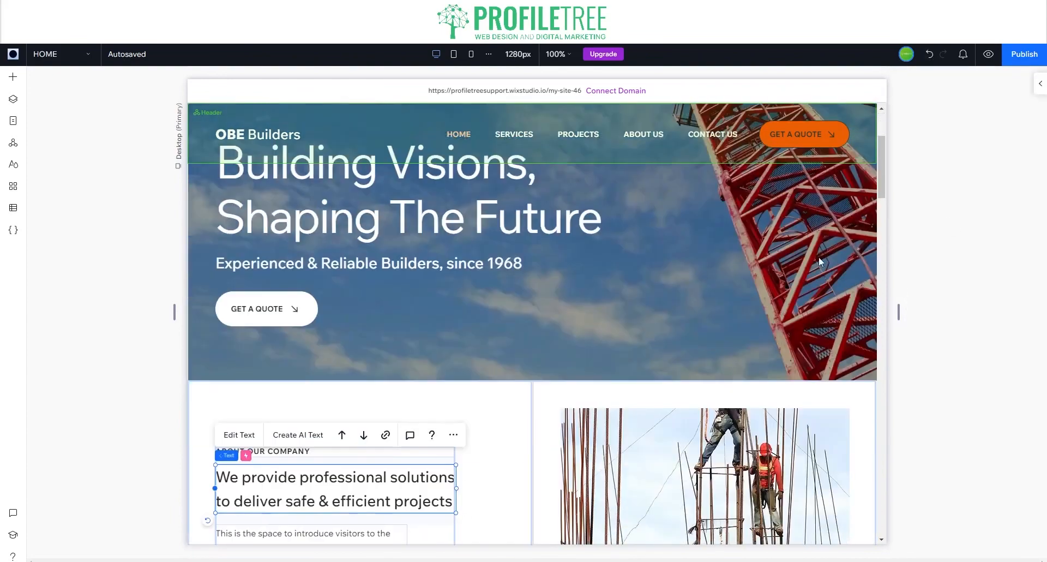
# Step: Examine the design and layout settings of the construction workers image and the text cell in the About Our Company section
pyautogui.click(589, 280)
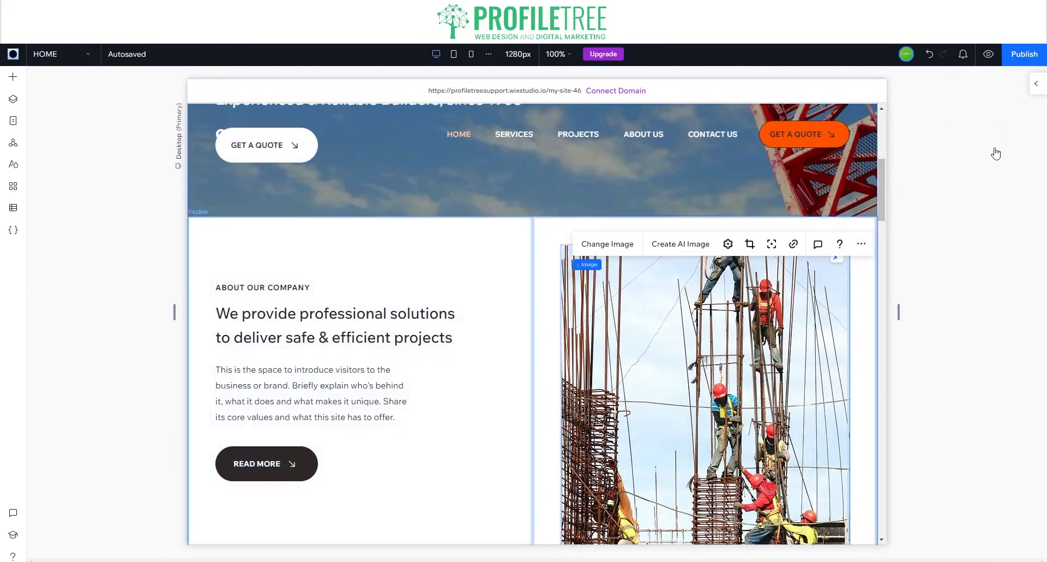
pyautogui.click(1041, 84)
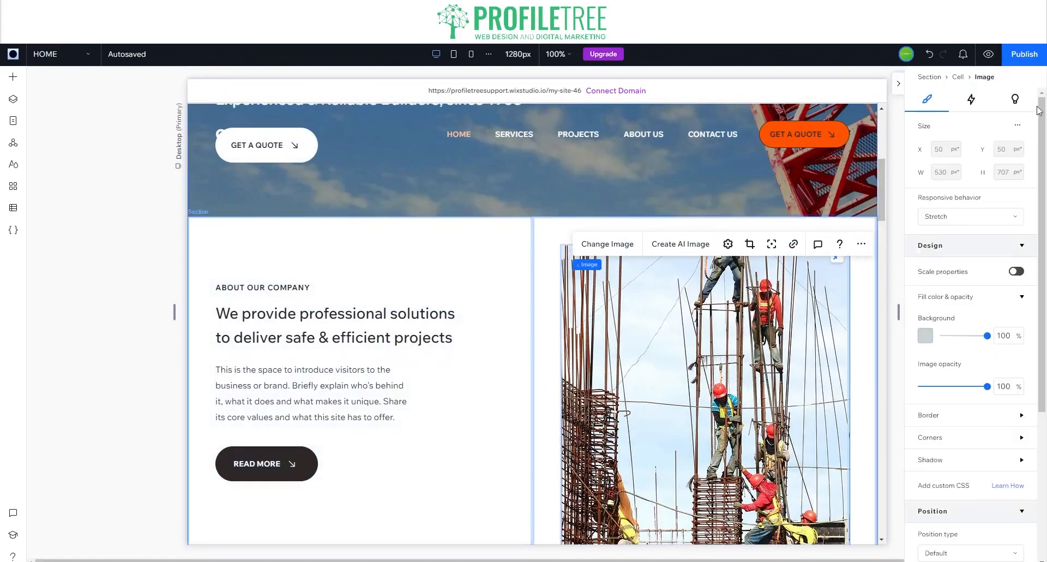
pyautogui.click(899, 83)
pyautogui.click(513, 244)
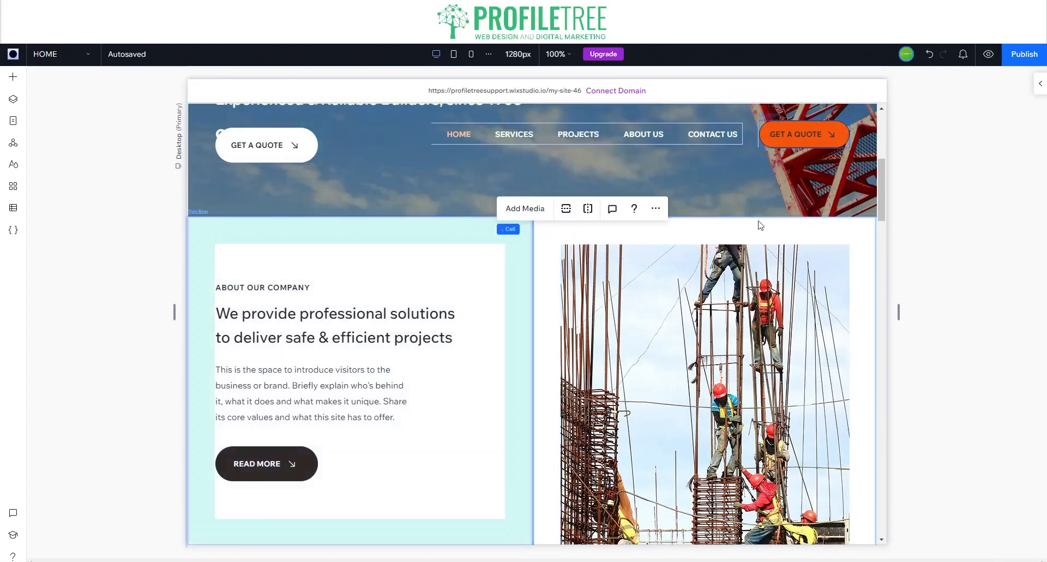
pyautogui.click(1041, 86)
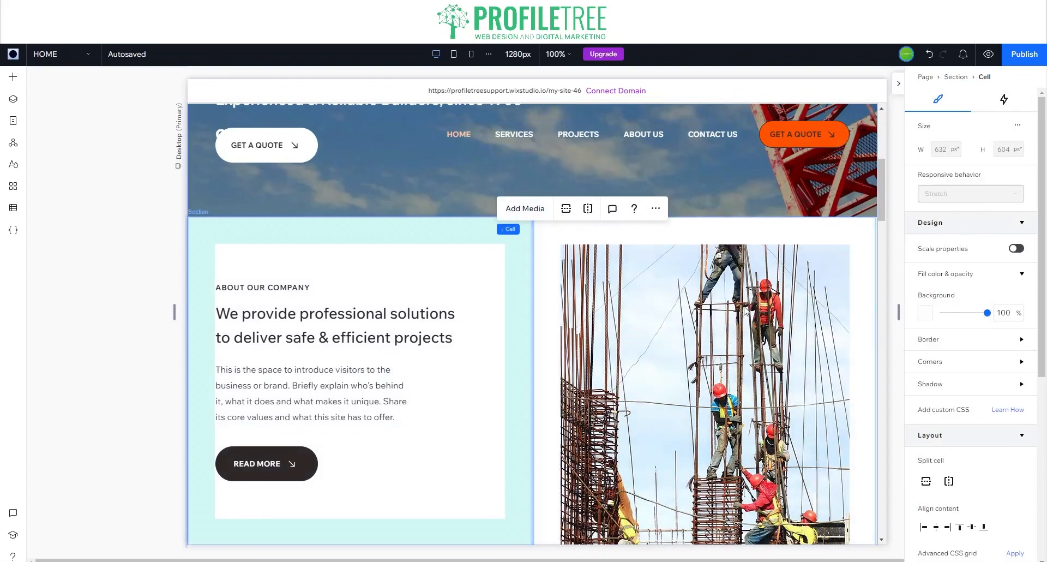
pyautogui.scroll(2, 643, 351)
pyautogui.click(898, 83)
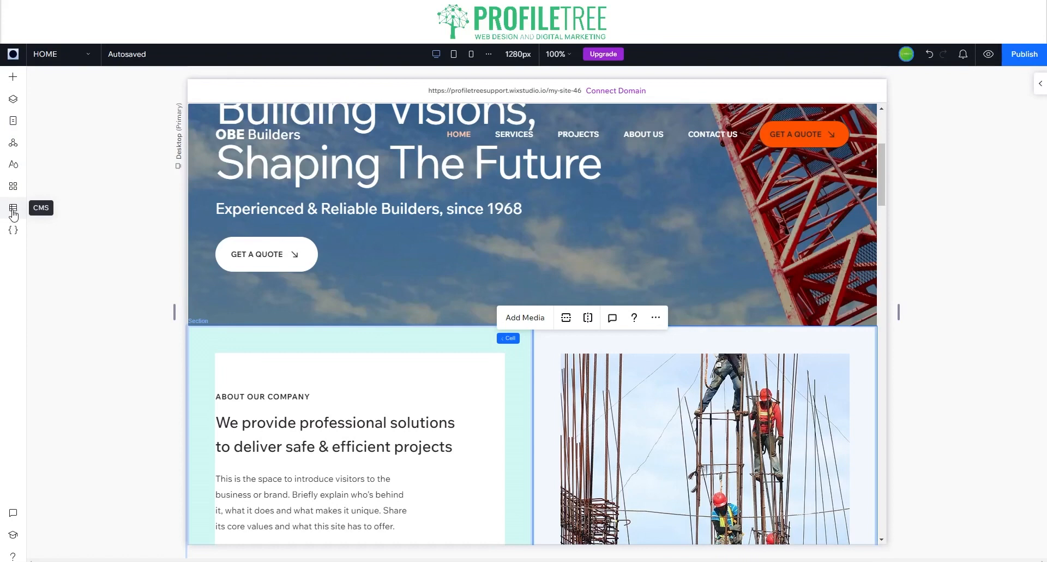
# Step: Look through the element categories available to add, including sections, text, layout tools, buttons, menus, decorative elements and embeds
pyautogui.click(25, 81)
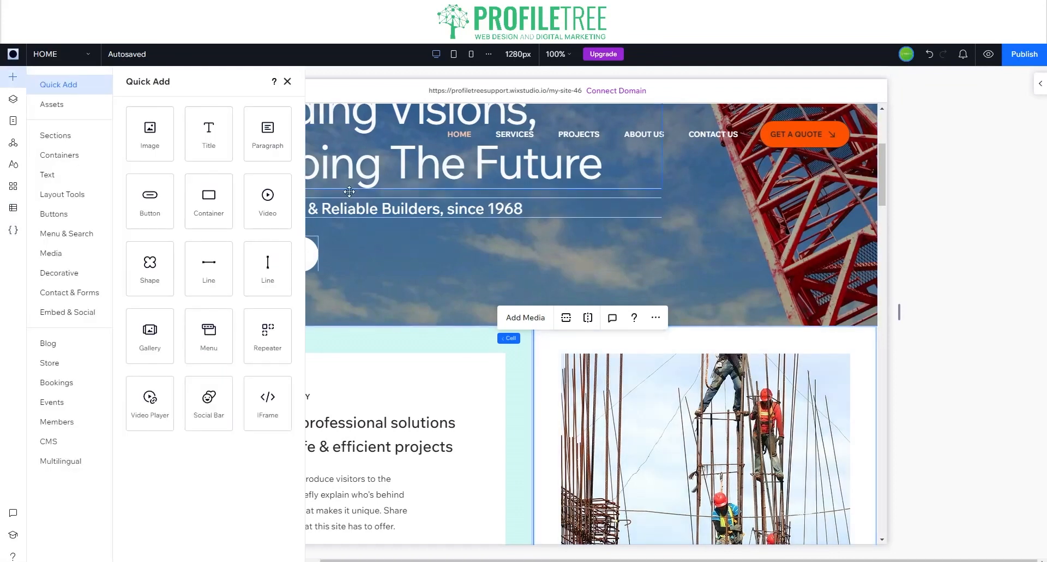
pyautogui.scroll(4, 658, 280)
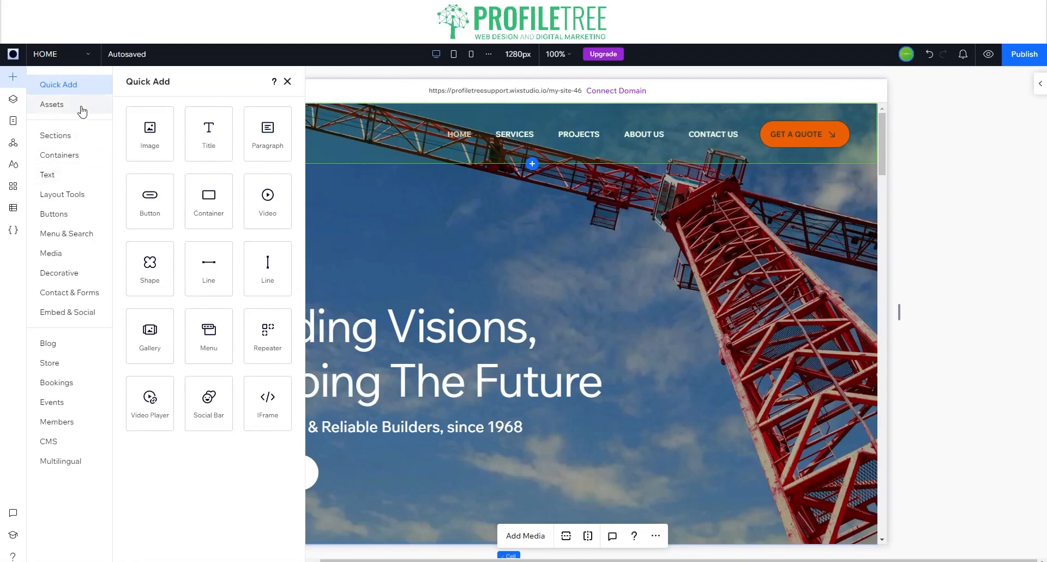
pyautogui.click(93, 141)
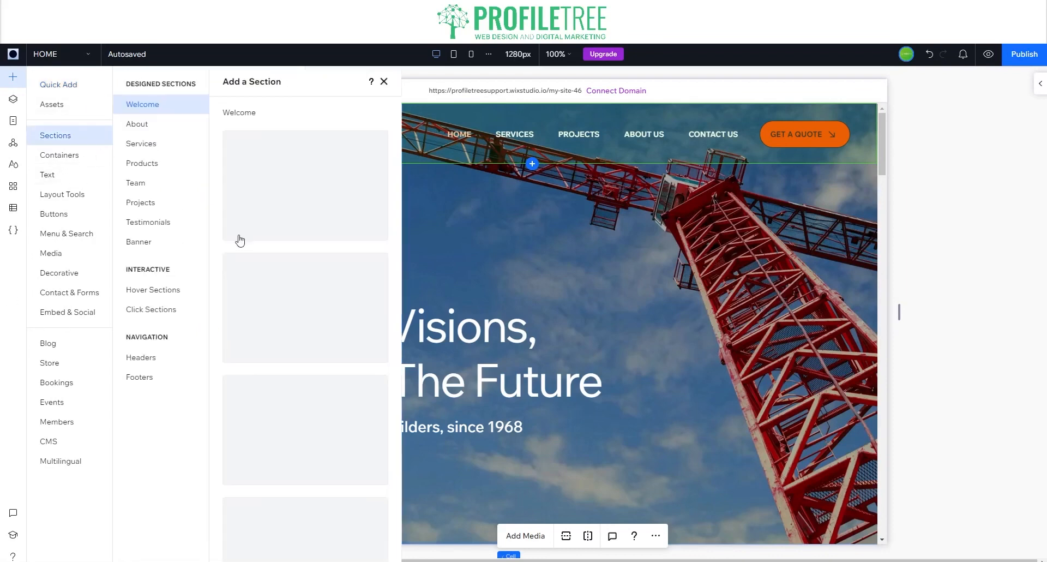
pyautogui.click(66, 156)
pyautogui.click(64, 174)
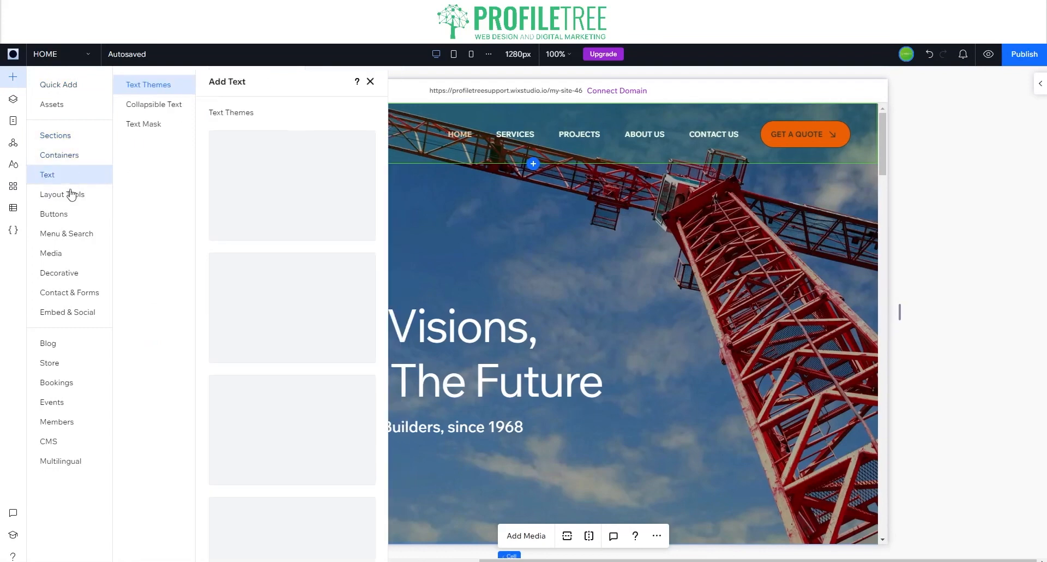
pyautogui.click(70, 197)
pyautogui.click(69, 214)
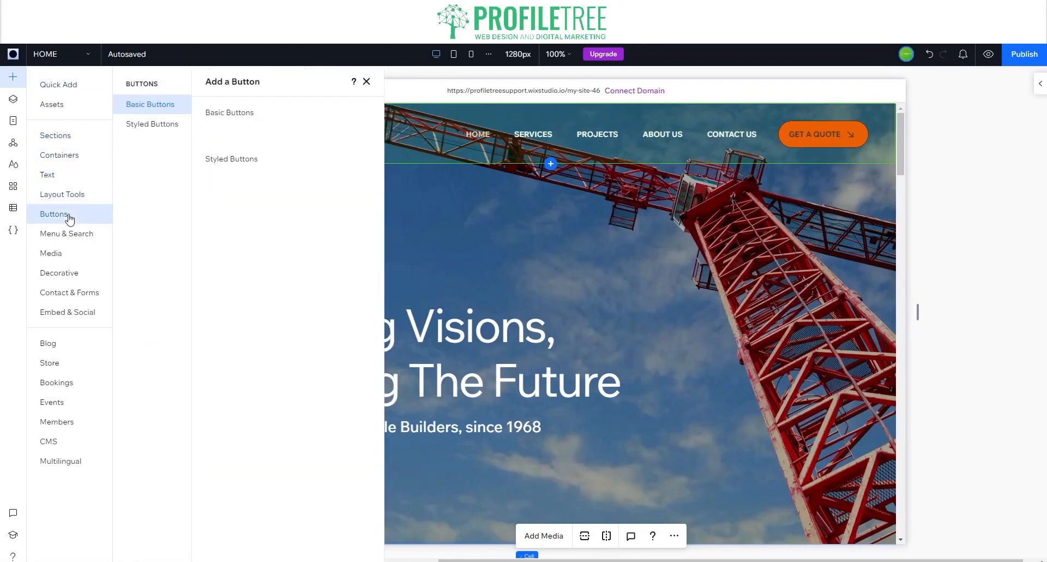
pyautogui.click(68, 234)
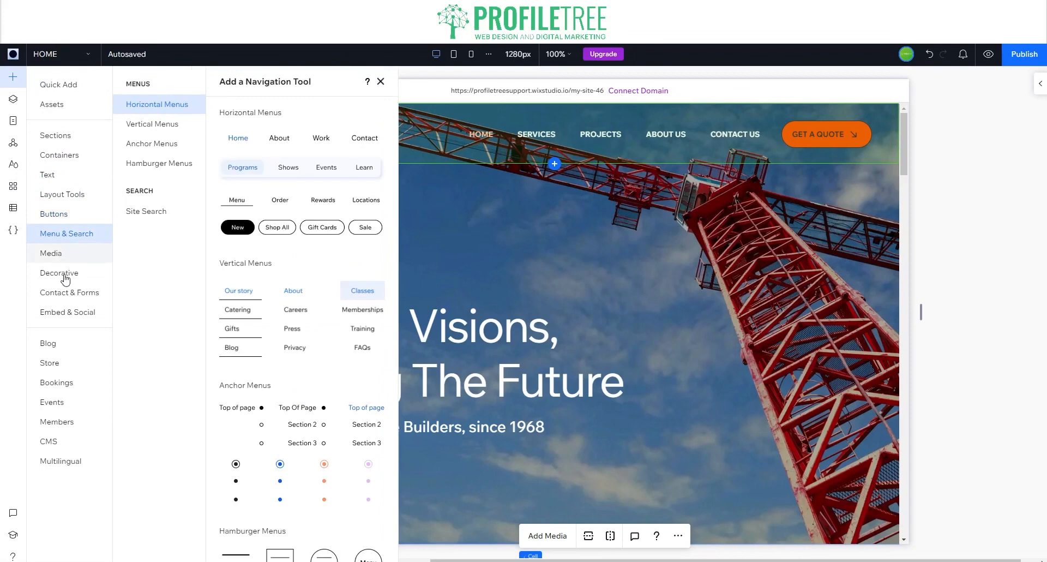
pyautogui.click(60, 273)
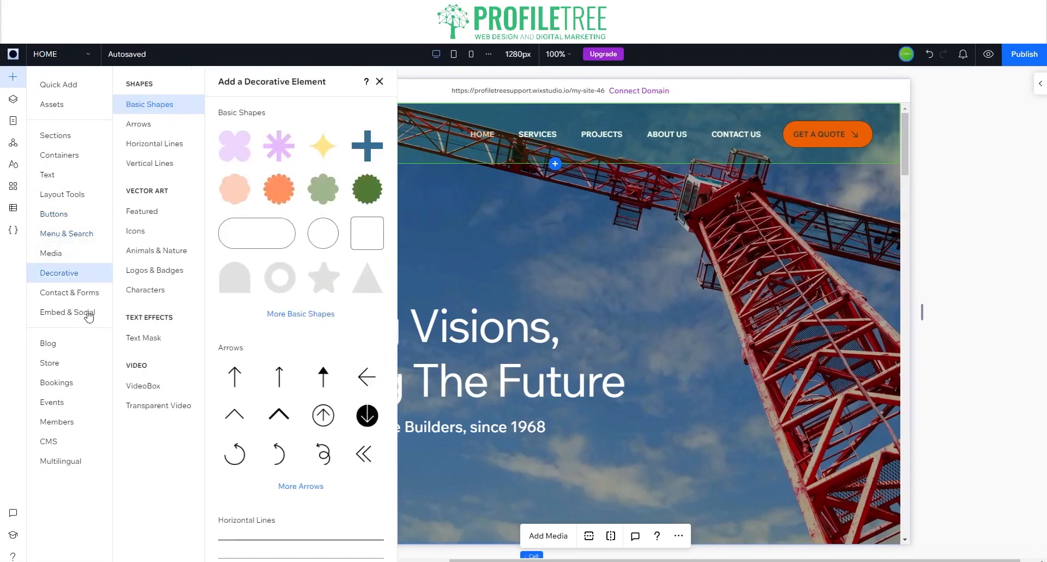
pyautogui.click(89, 316)
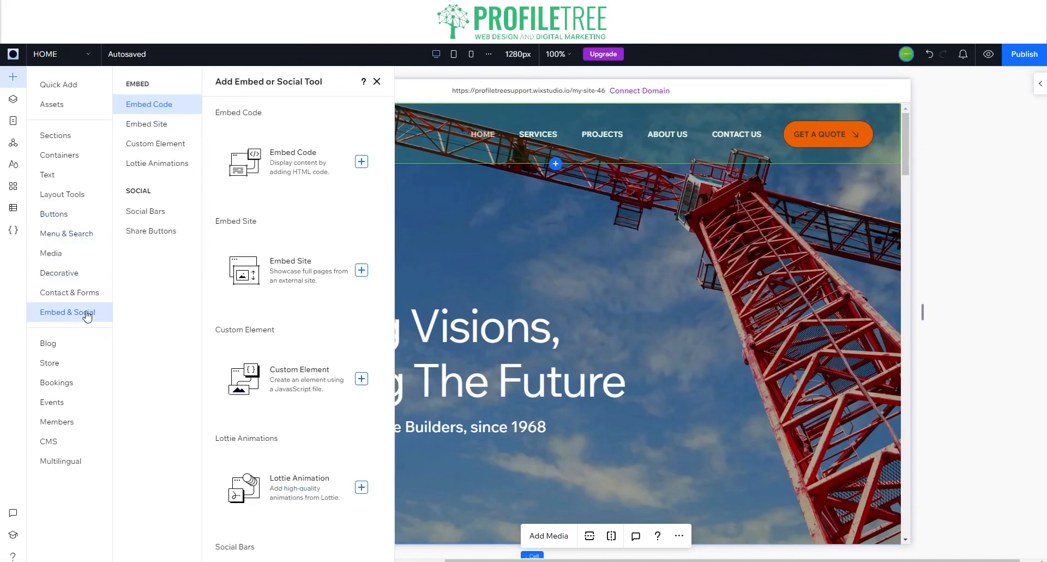
pyautogui.click(64, 215)
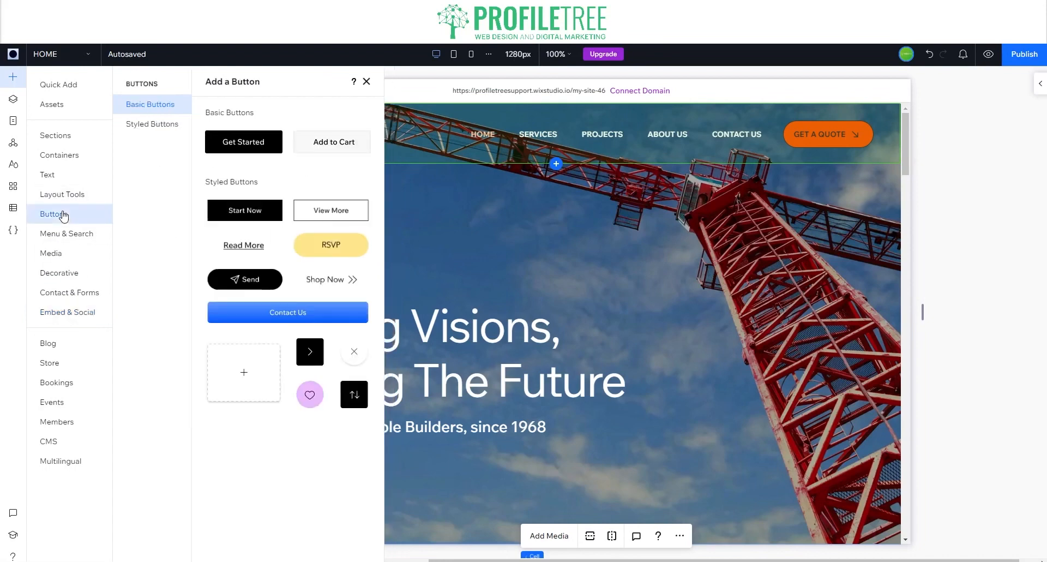
# Step: Add a Heading 1 text element to the hero section and move it over the crane at the section's right edge
pyautogui.click(73, 178)
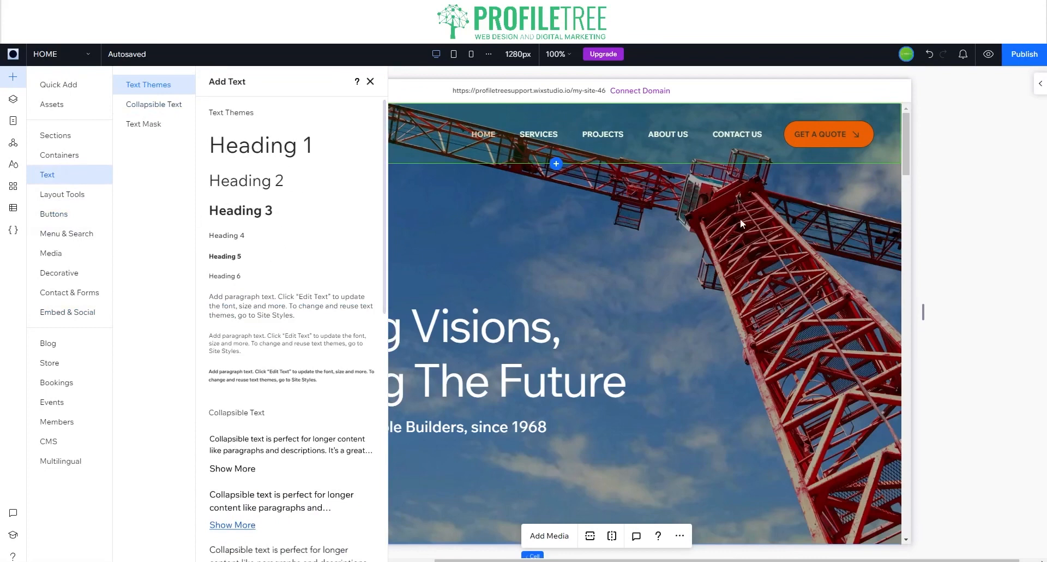
pyautogui.moveTo(267, 144); pyautogui.dragTo(467, 230)
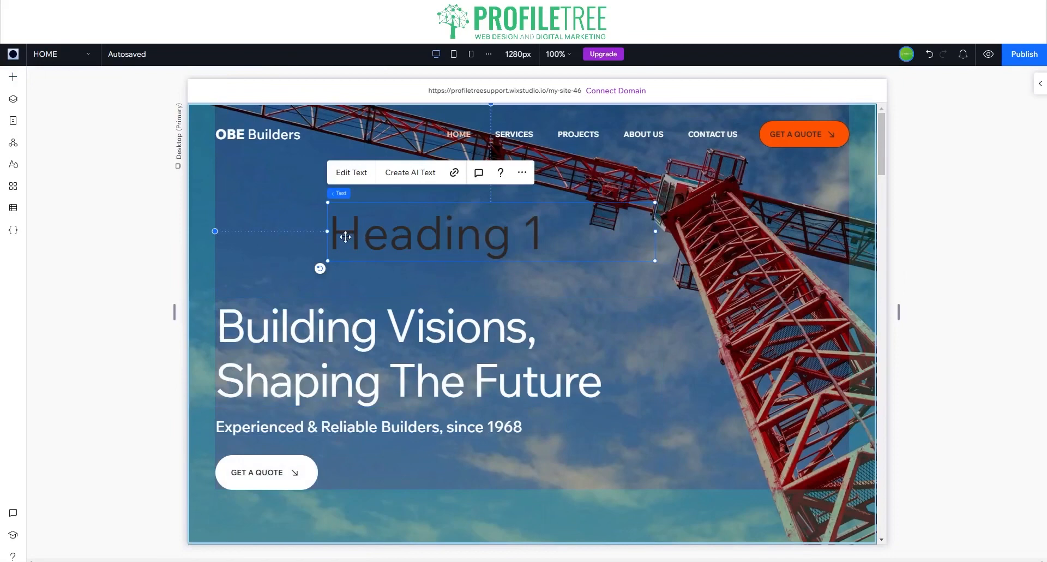
pyautogui.moveTo(345, 236); pyautogui.dragTo(762, 367)
pyautogui.moveTo(822, 355)
pyautogui.mouseDown()
pyautogui.moveTo(890, 351)
pyautogui.moveTo(822, 341)
pyautogui.mouseUp()
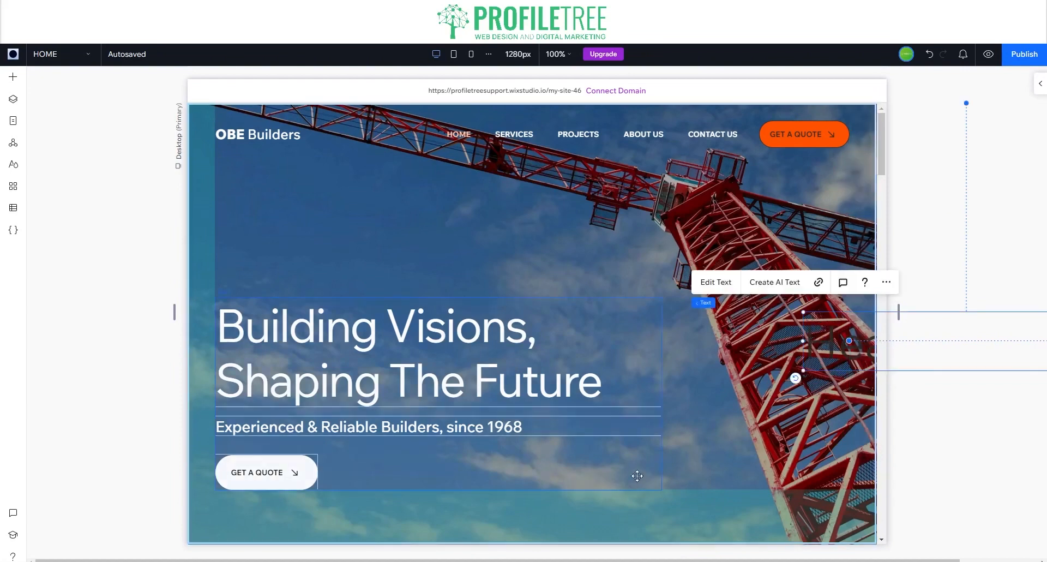
# Step: Reposition the Heading 1 text just above the "Building Visions" title, aligned with the title's left edge
pyautogui.moveTo(835, 340); pyautogui.dragTo(249, 254)
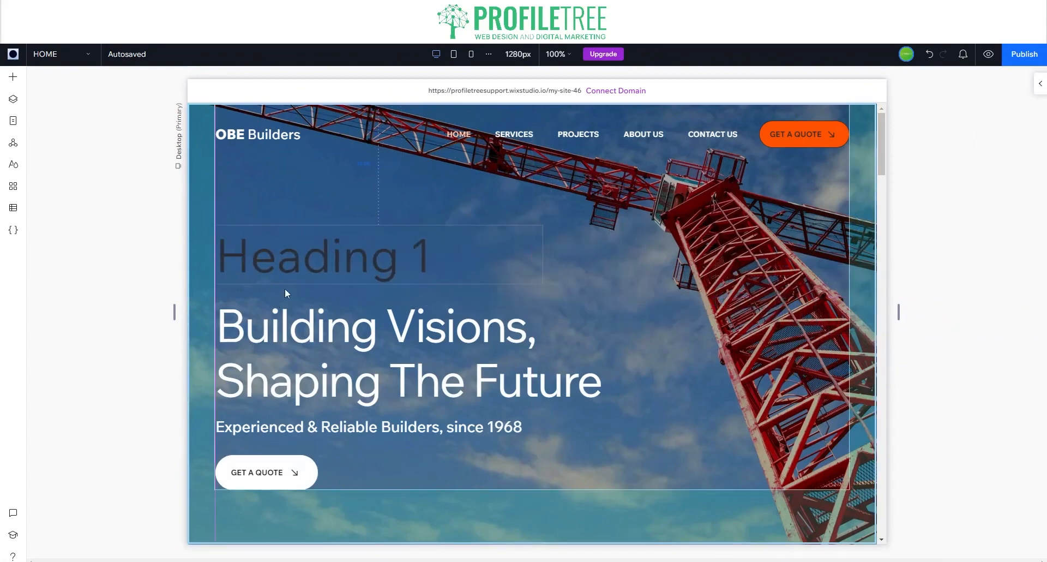
pyautogui.moveTo(545, 259); pyautogui.dragTo(207, 266)
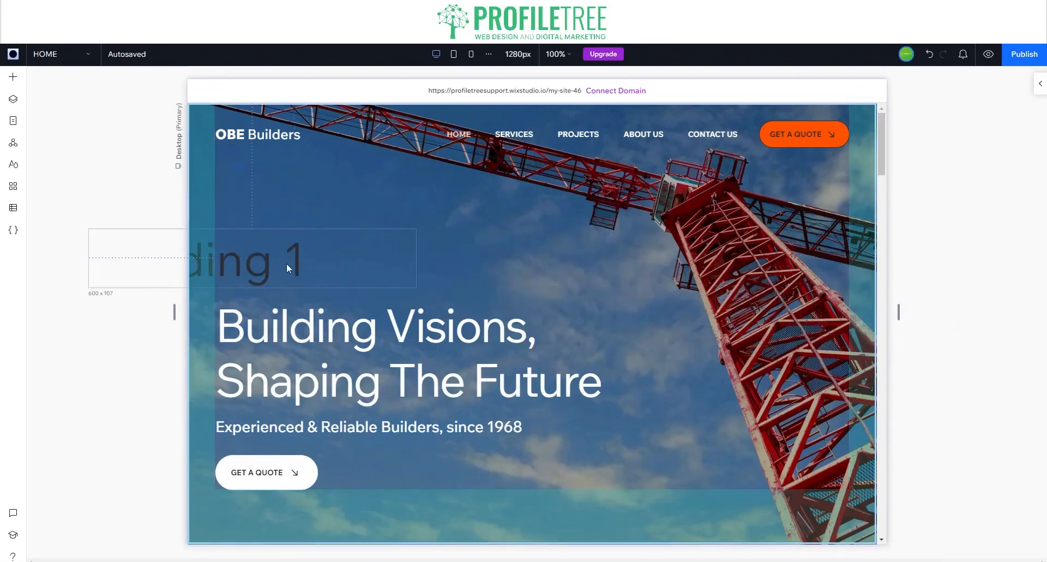
pyautogui.moveTo(288, 267); pyautogui.dragTo(385, 259)
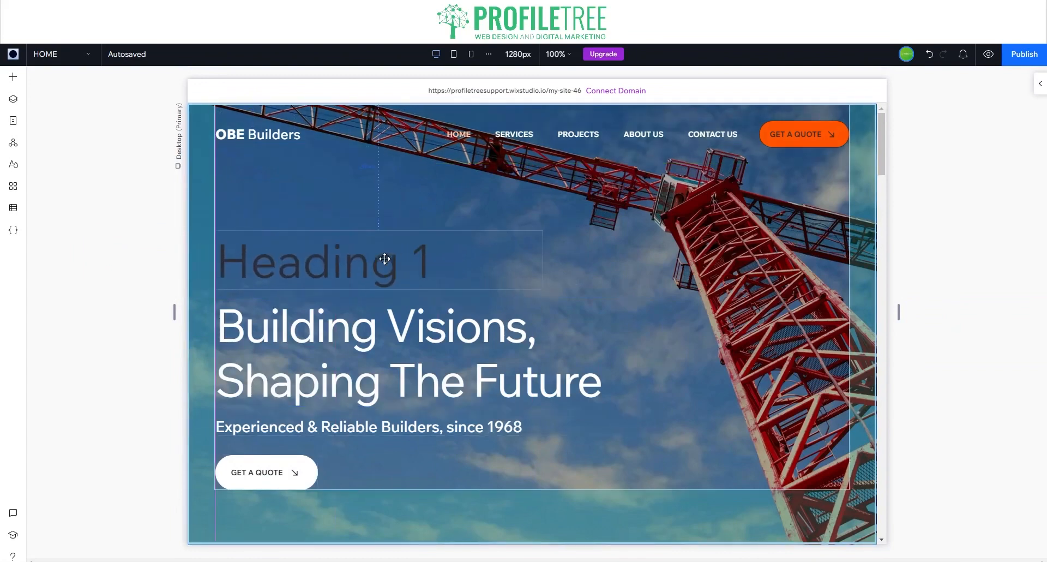
# Step: Delete the Heading 1 text element from the hero section
pyautogui.moveTo(307, 259); pyautogui.dragTo(307, 259)
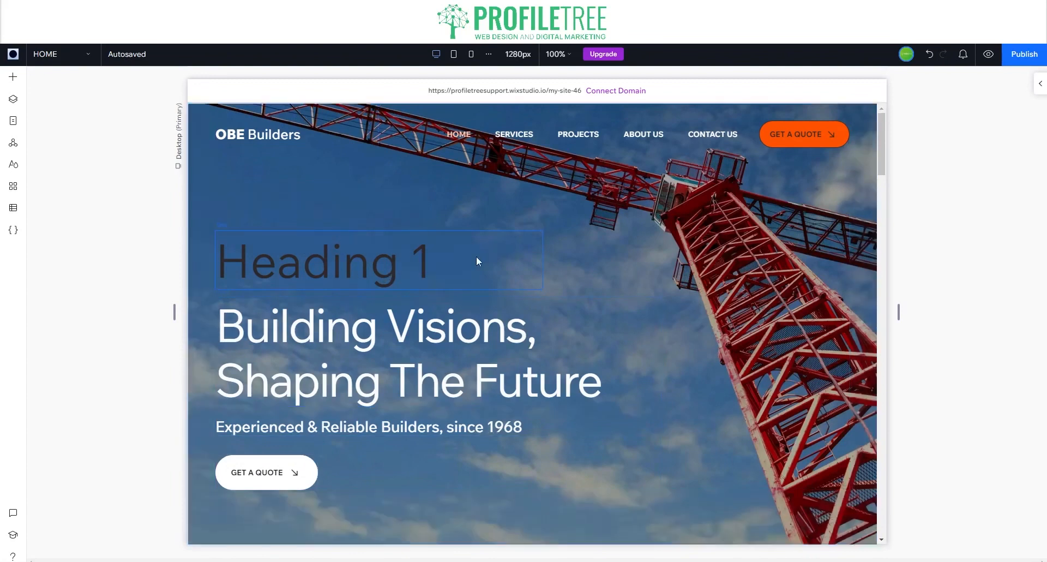
pyautogui.press('Delete')
# Step: Add the designed About section "Our Story" with the face-cream portrait and orange gradient directly below the hero section
pyautogui.scroll(-4, 303, 327)
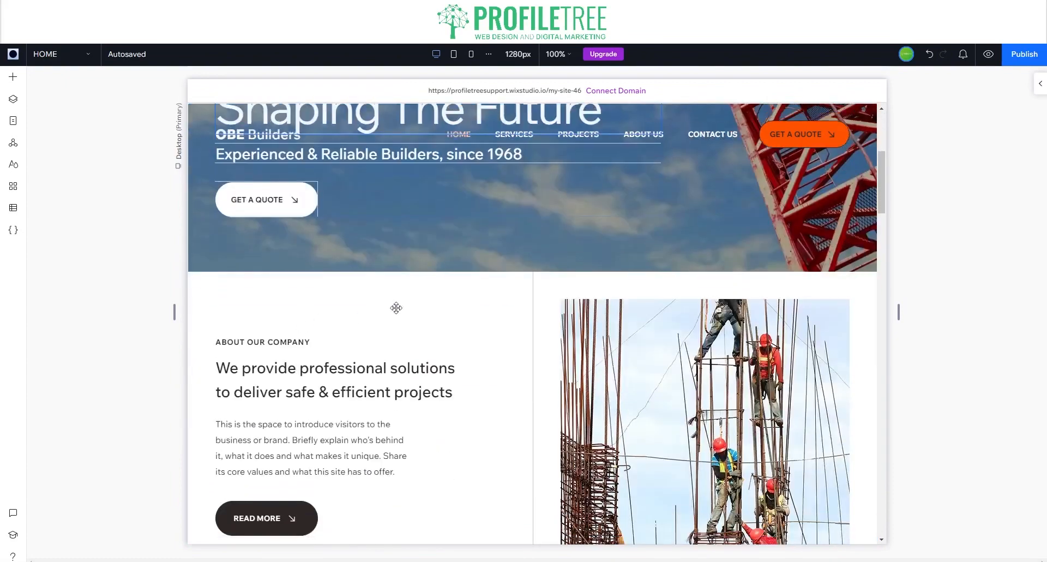
pyautogui.click(9, 76)
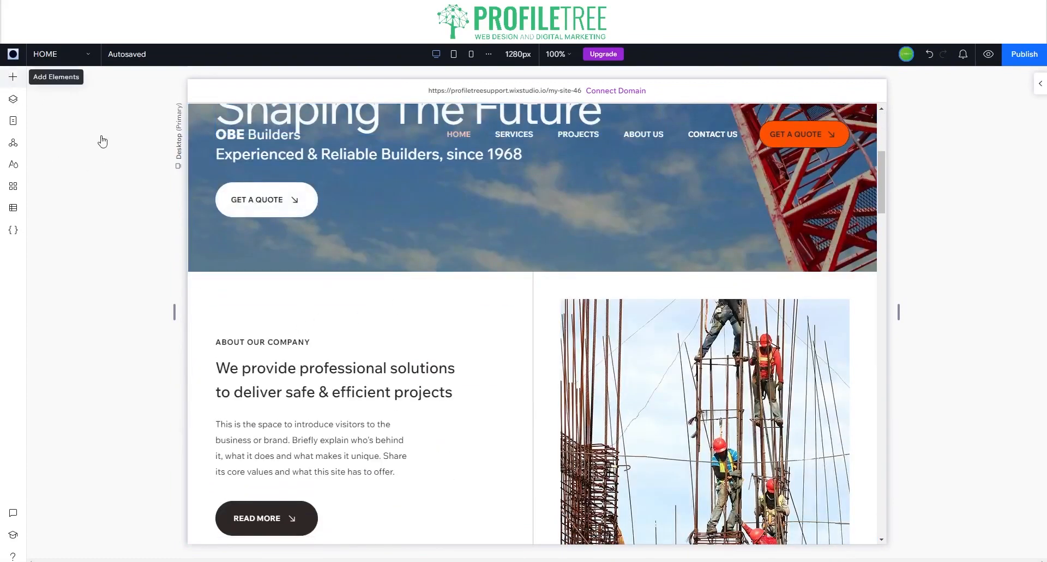
pyautogui.click(72, 142)
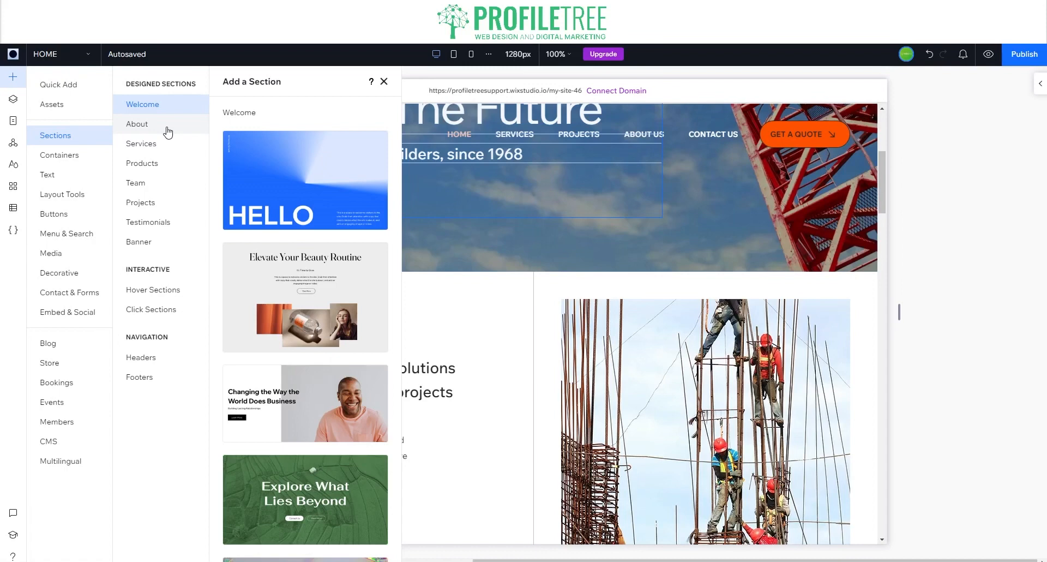
pyautogui.click(137, 128)
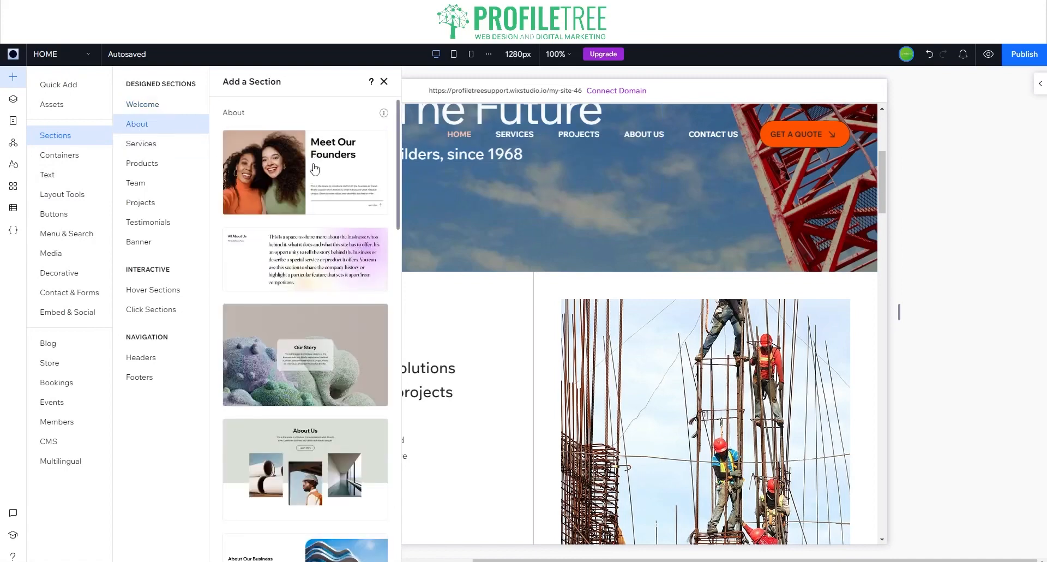
pyautogui.scroll(-10, 308, 435)
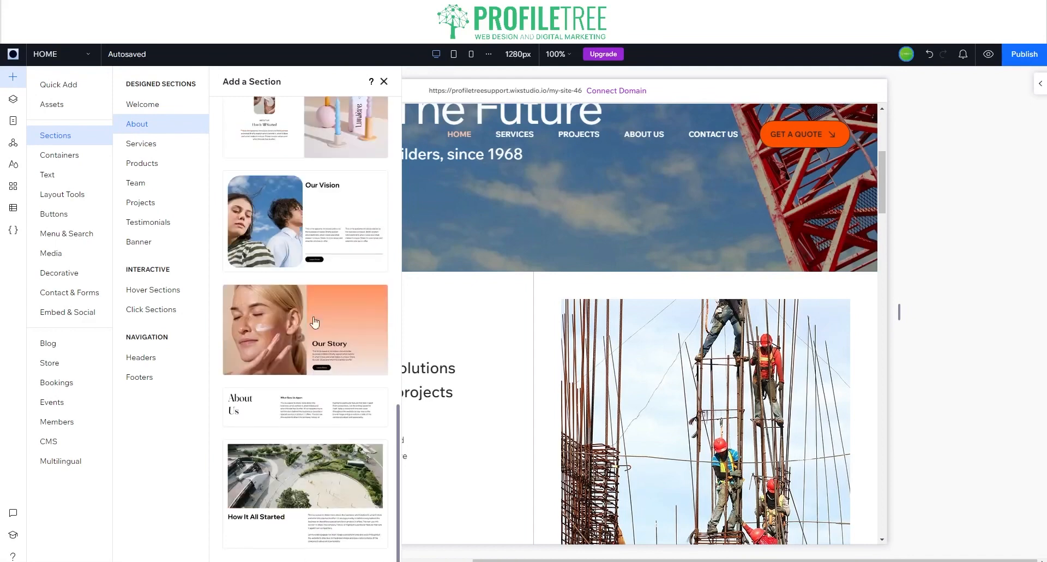
pyautogui.click(295, 301)
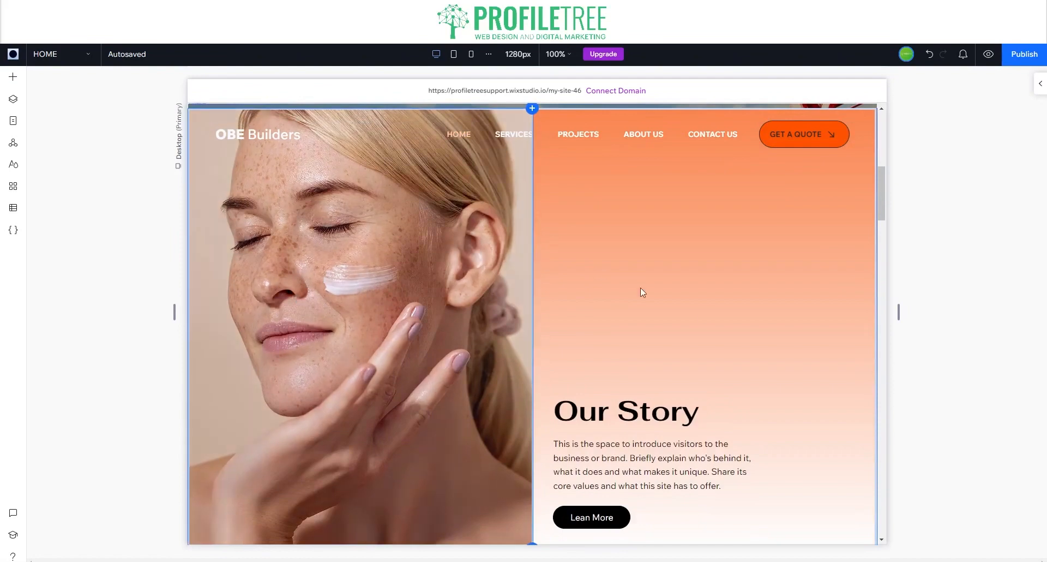
# Step: Select the text cell of the Our Story section and examine its background, layout and position settings
pyautogui.click(745, 286)
pyautogui.scroll(5, 725, 290)
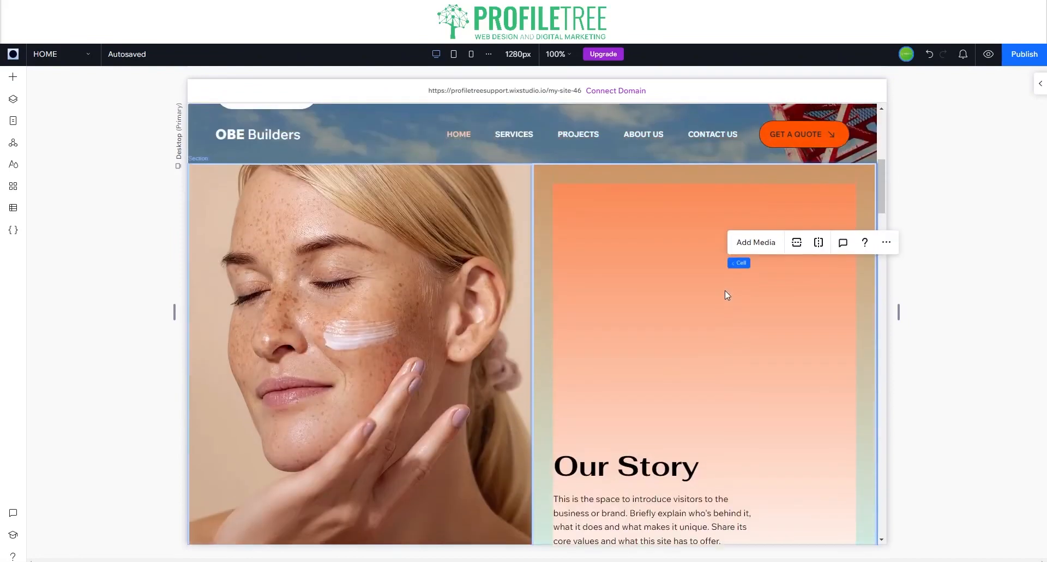
pyautogui.click(1038, 86)
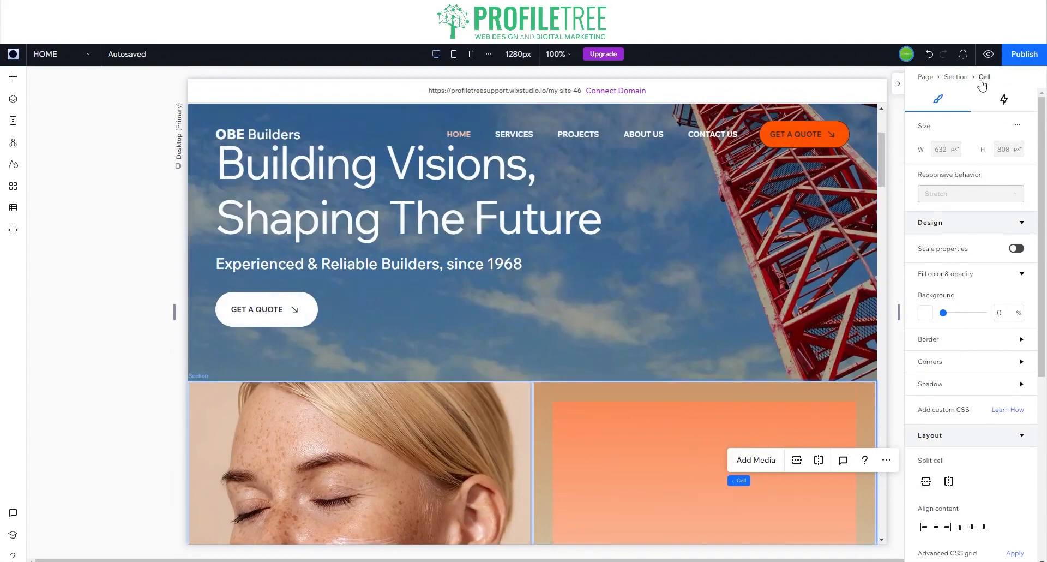
pyautogui.scroll(-4, 971, 272)
pyautogui.scroll(2, 979, 158)
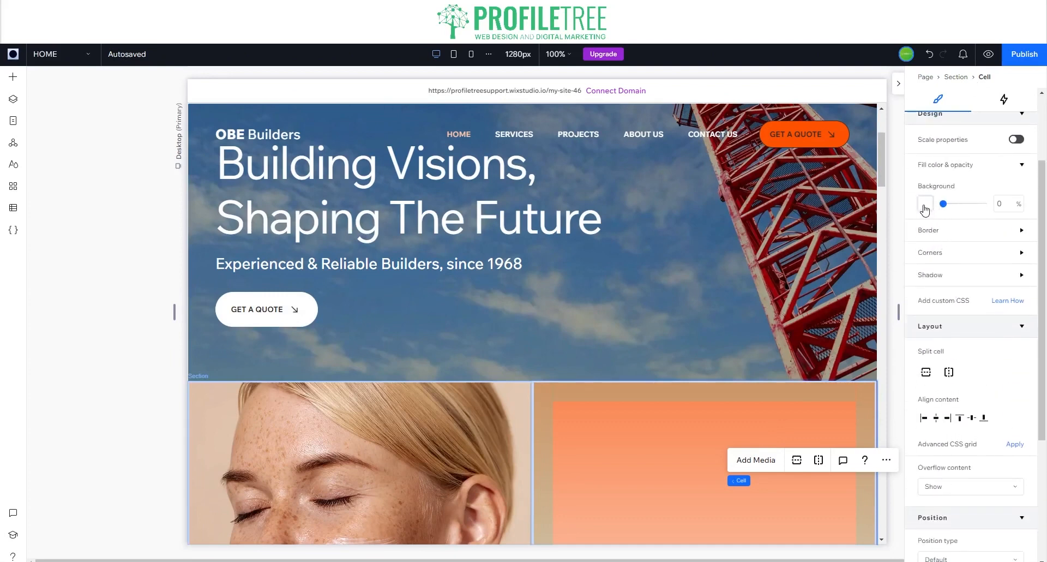
pyautogui.scroll(-1, 924, 210)
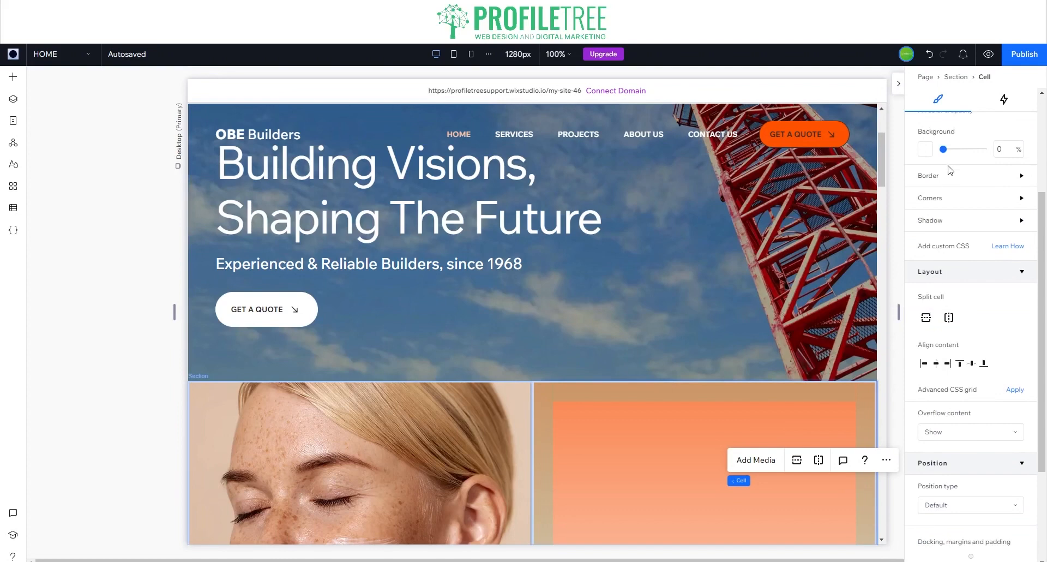
# Step: Open the background color settings of the whole Our Story section and examine the linear and fluid gradient options
pyautogui.click(961, 78)
pyautogui.scroll(1, 959, 229)
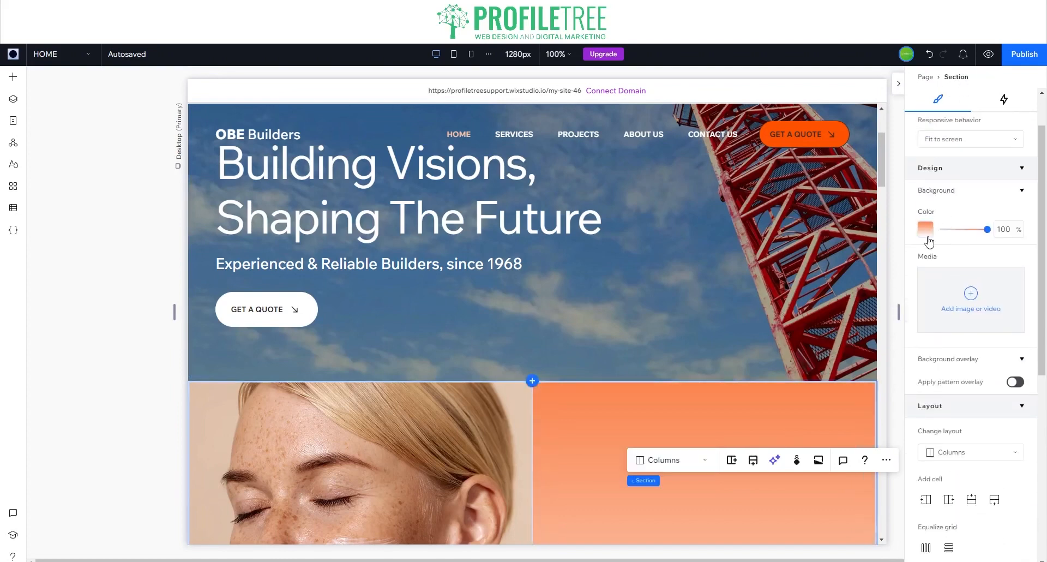
pyautogui.click(928, 233)
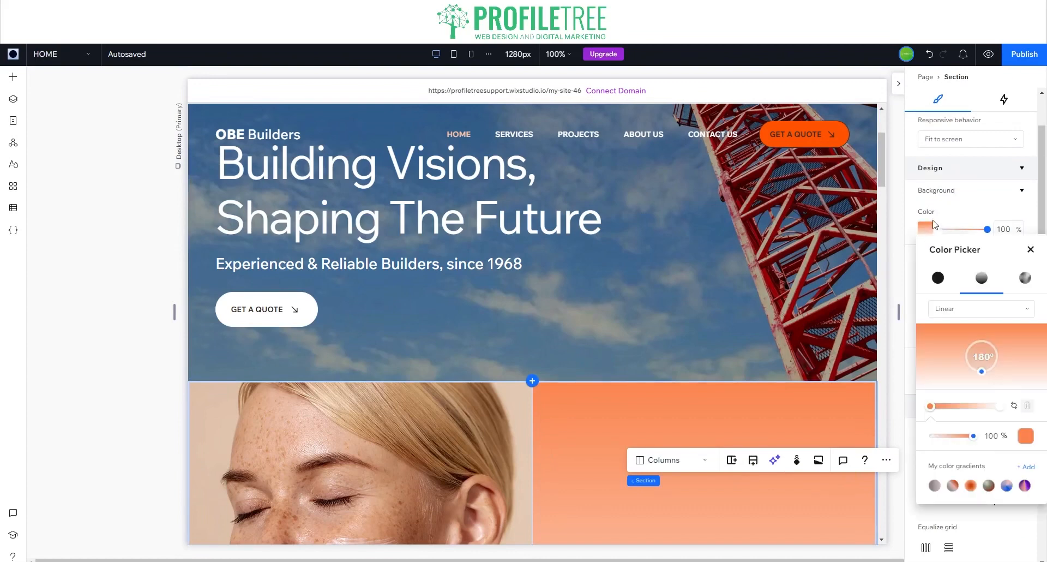
pyautogui.click(969, 309)
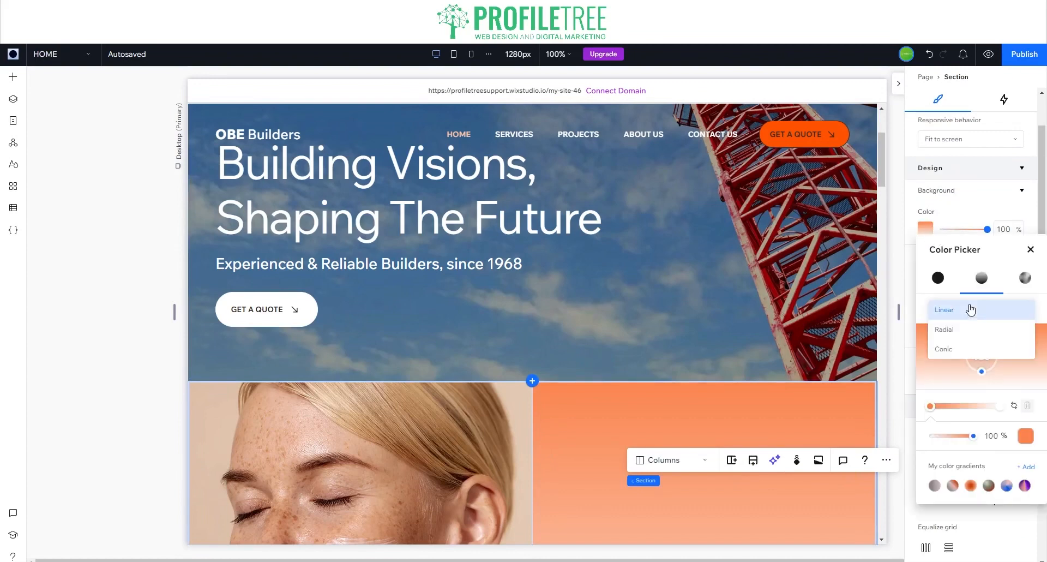
pyautogui.click(971, 310)
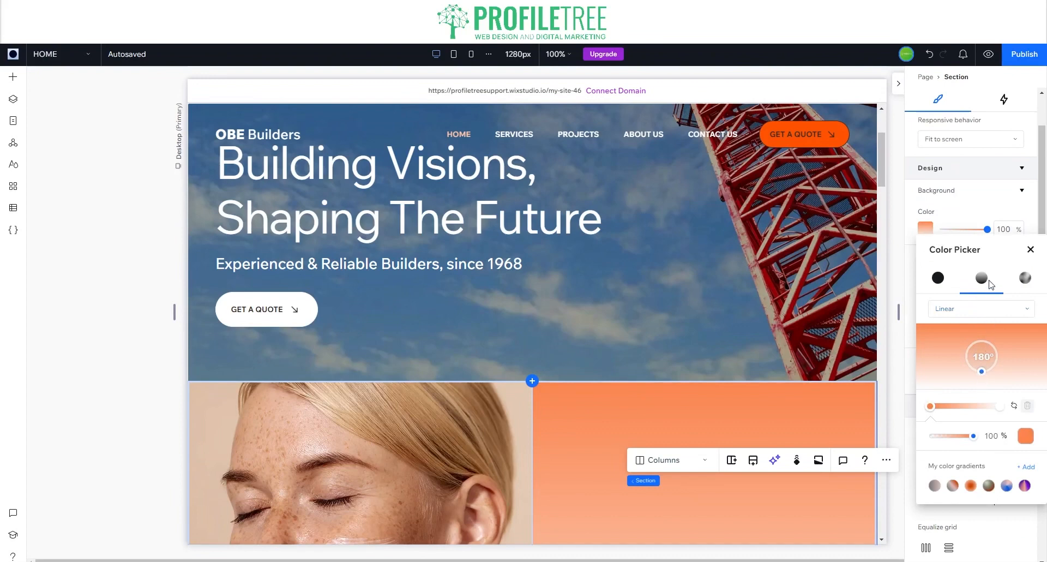
pyautogui.click(1025, 279)
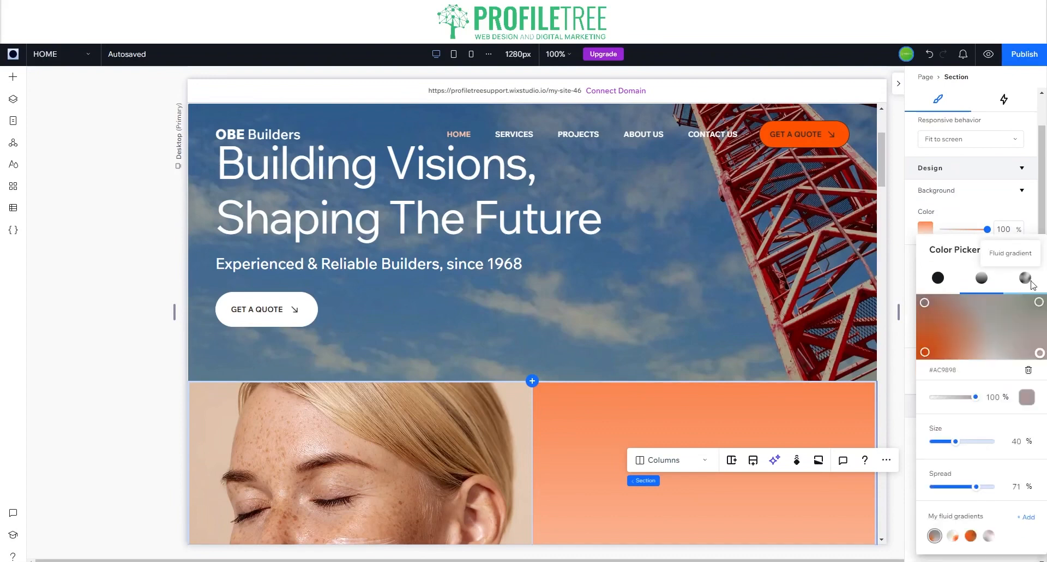
pyautogui.click(982, 279)
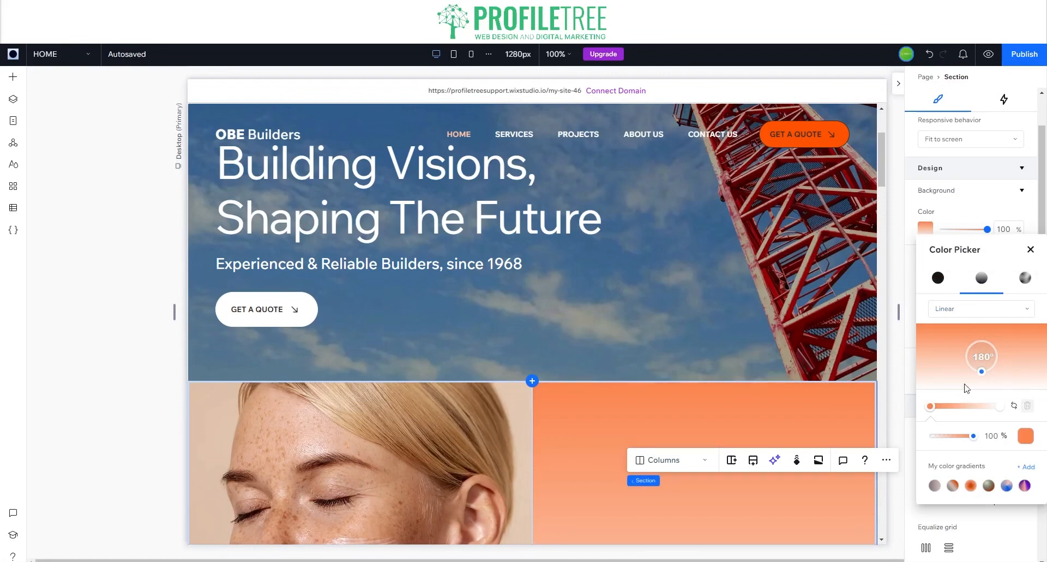
# Step: Recolor the orange stop of the Our Story background gradient with the darker lavender-purple swatch from the saved colors
pyautogui.click(1025, 435)
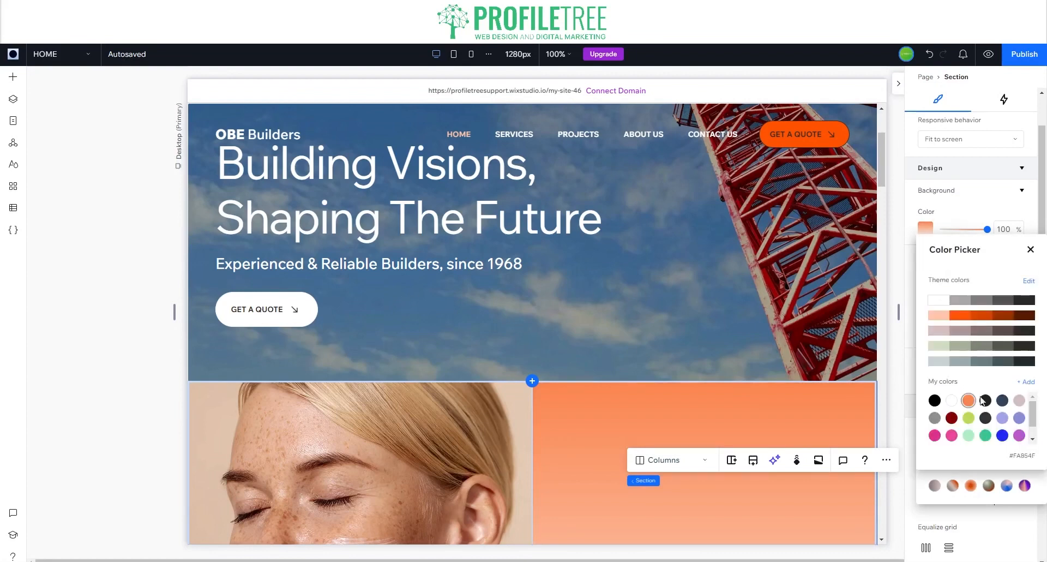
pyautogui.click(1002, 419)
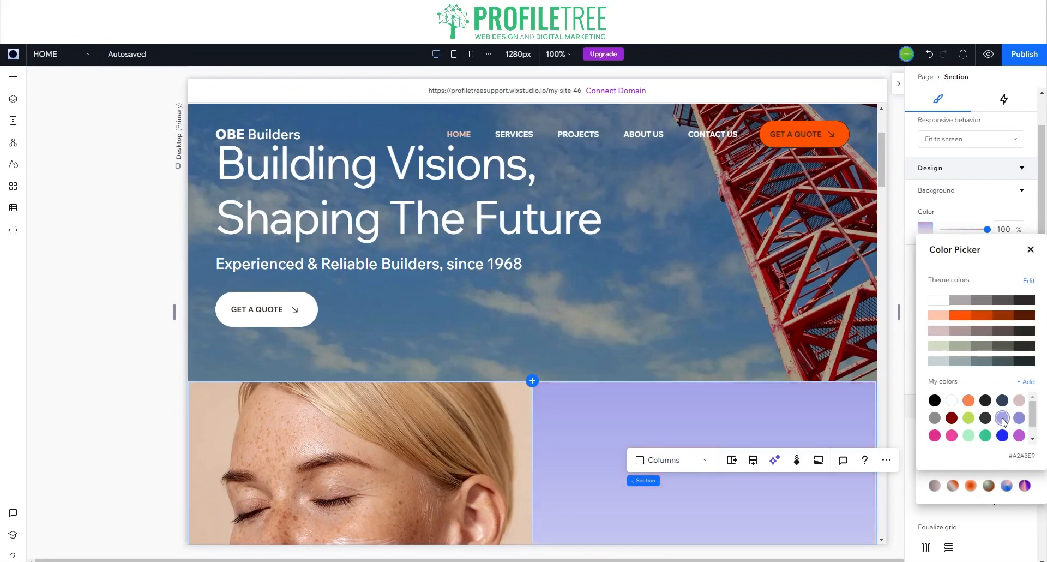
pyautogui.click(1019, 420)
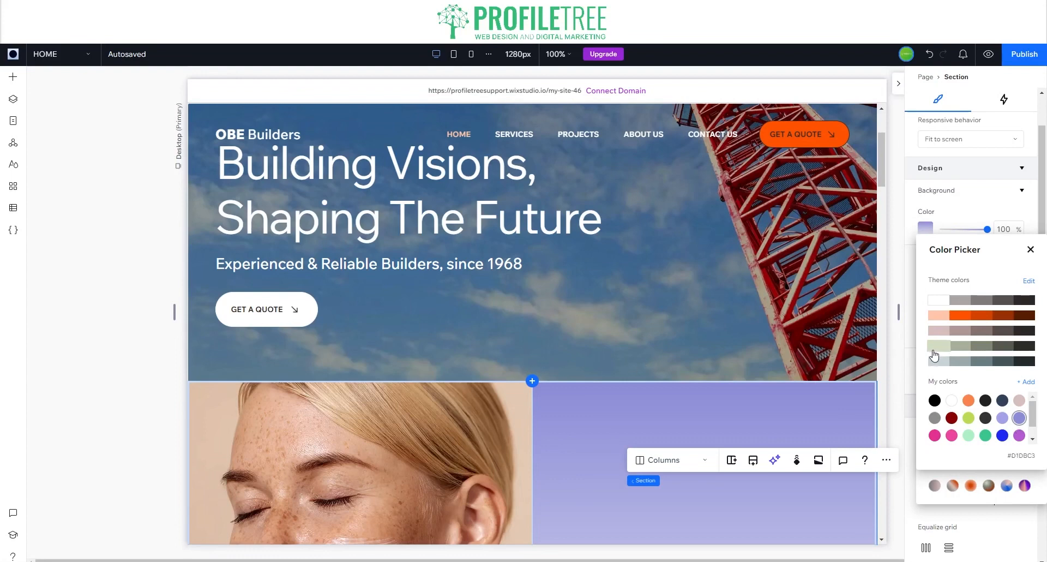
pyautogui.click(1030, 251)
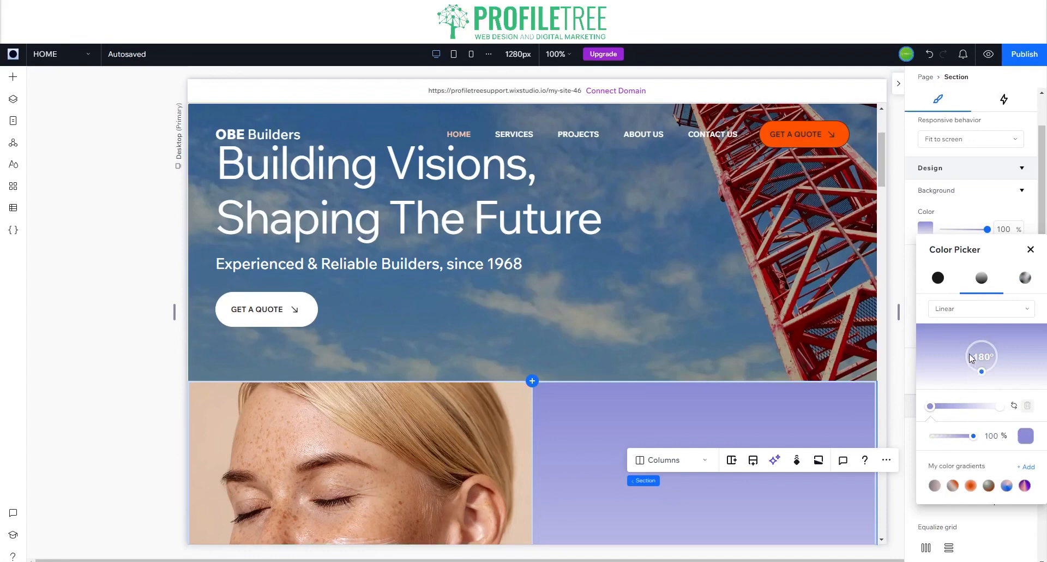
# Step: Rotate the Our Story section's linear background gradient to 270° and close the color picker
pyautogui.moveTo(971, 359); pyautogui.dragTo(980, 344)
pyautogui.moveTo(980, 342); pyautogui.dragTo(983, 342)
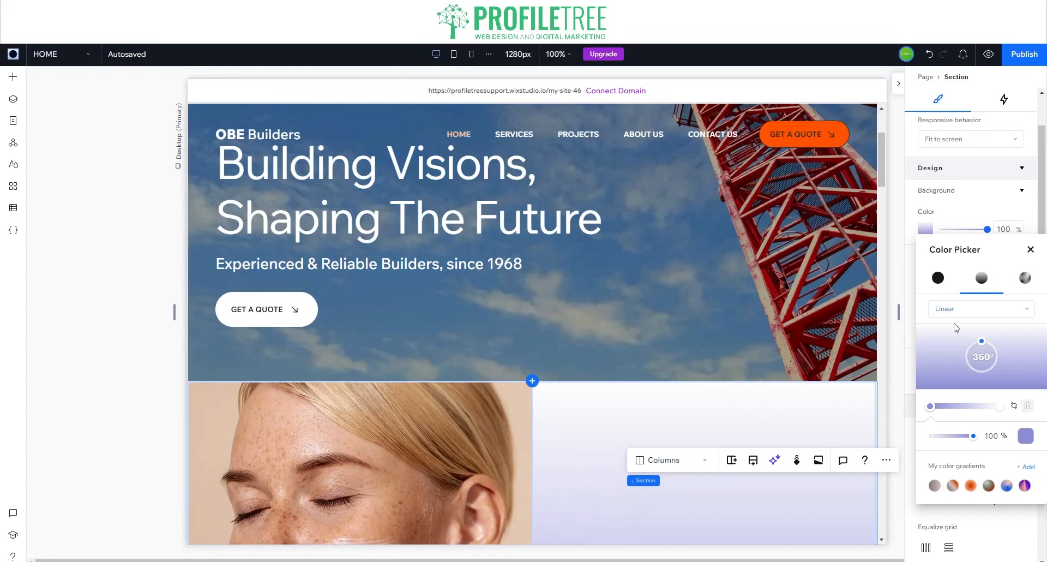
pyautogui.moveTo(981, 342); pyautogui.dragTo(960, 356)
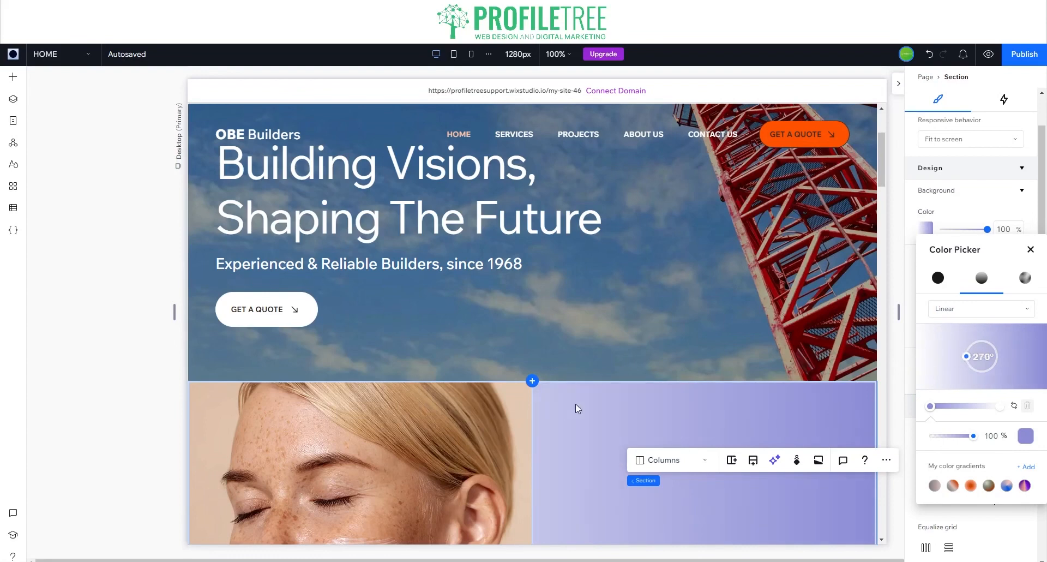
pyautogui.click(1030, 249)
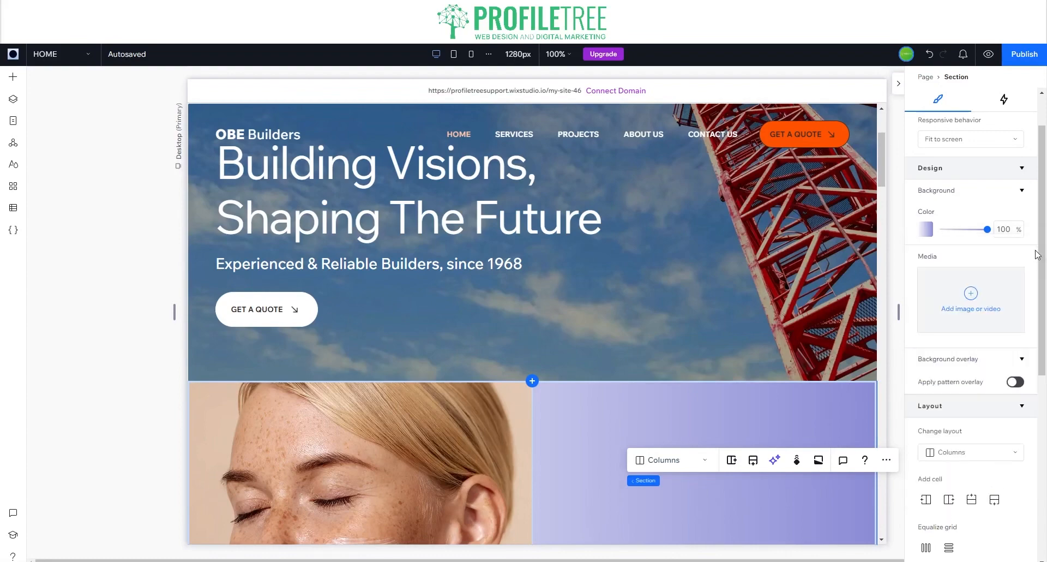
# Step: Check the font of the "We provide professional solutions" heading in the About Our Company section below
pyautogui.scroll(-2, 971, 327)
pyautogui.scroll(-3, 678, 335)
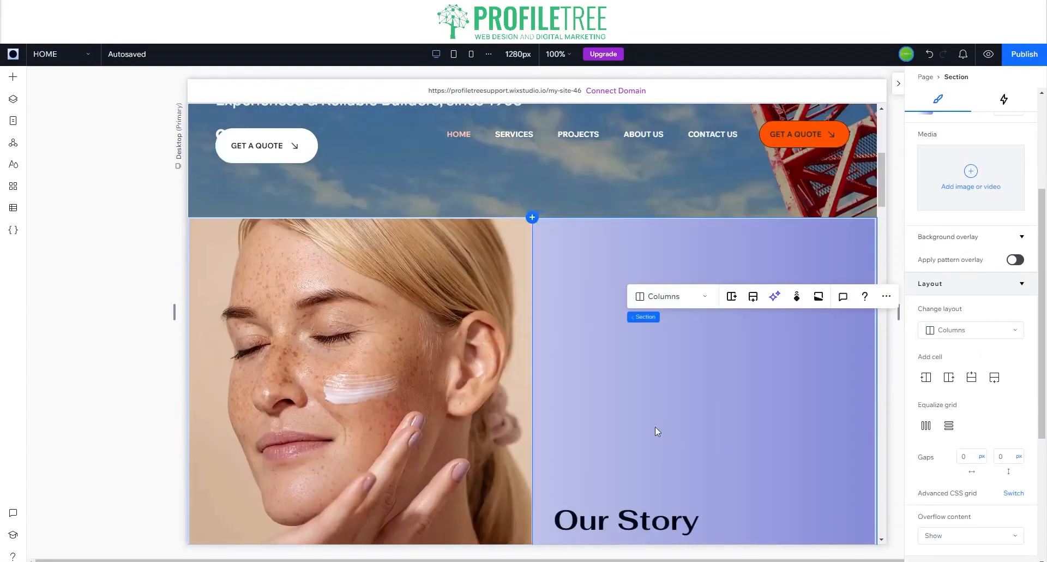
pyautogui.scroll(-5, 502, 410)
pyautogui.scroll(3, 457, 375)
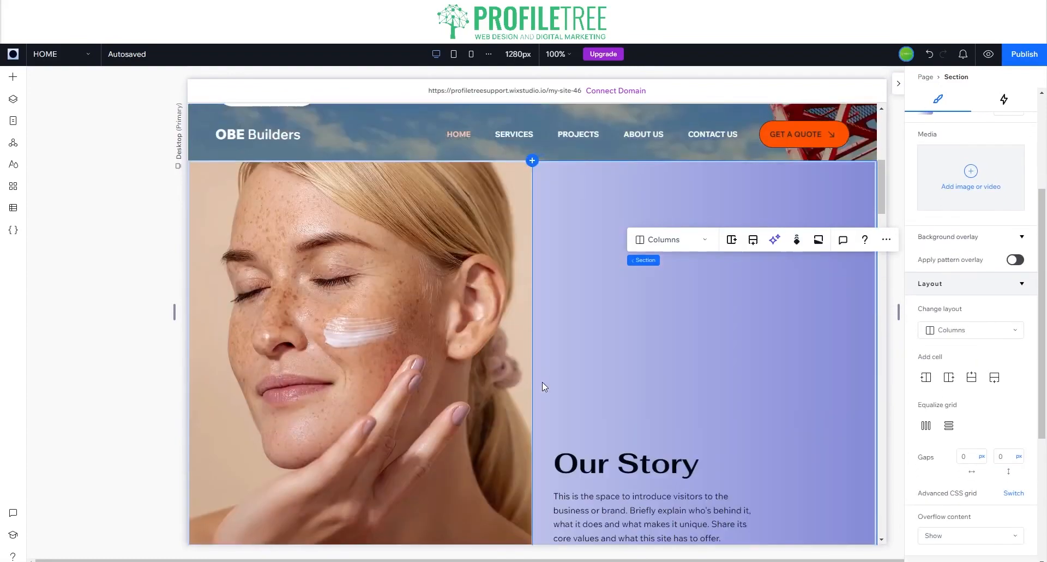
pyautogui.scroll(-3, 524, 383)
pyautogui.scroll(-2, 293, 453)
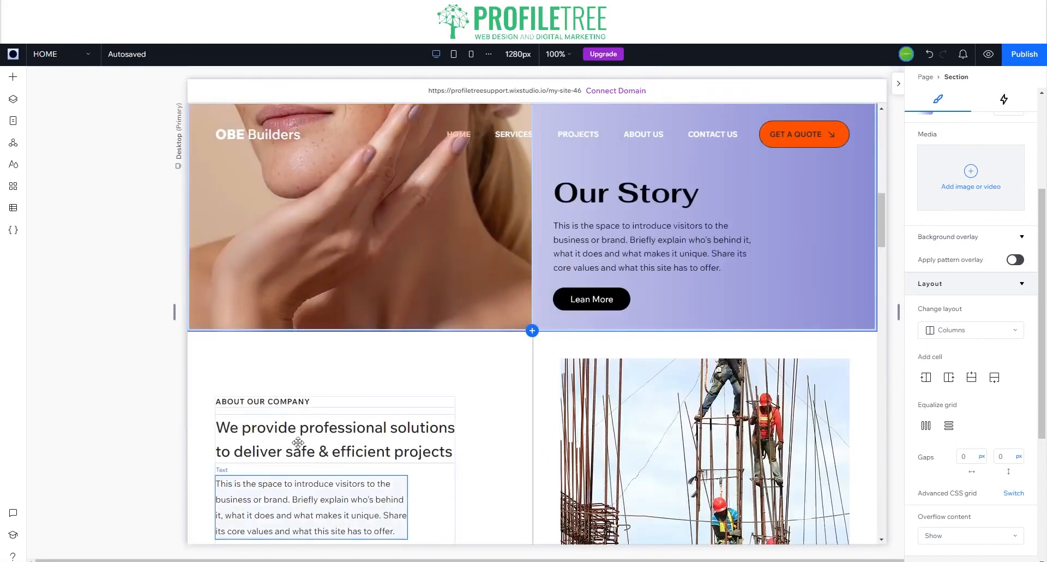
pyautogui.click(298, 442)
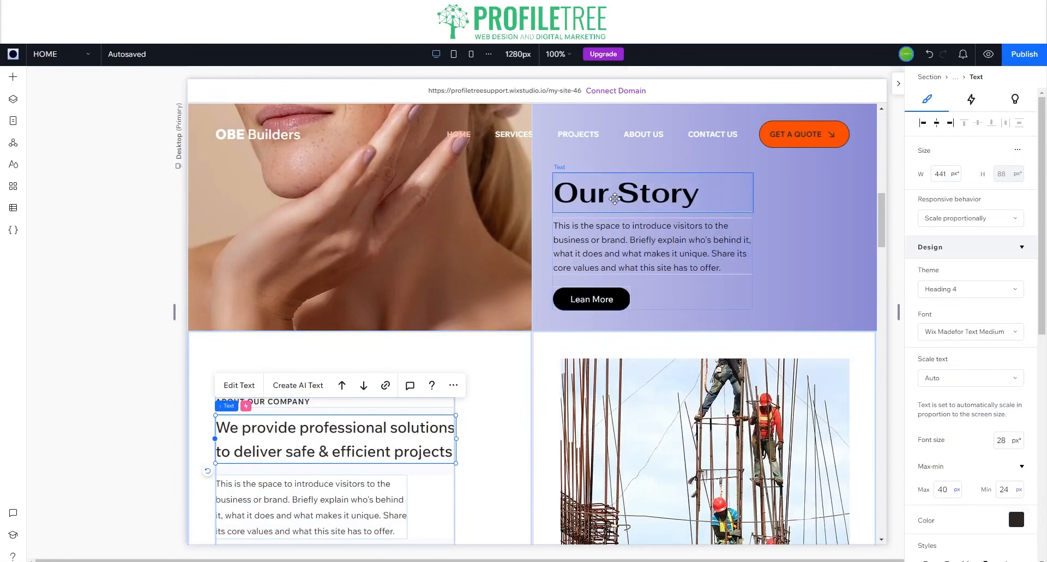
# Step: Try Clarendon LT as the font of the "Our Story" heading
pyautogui.click(615, 199)
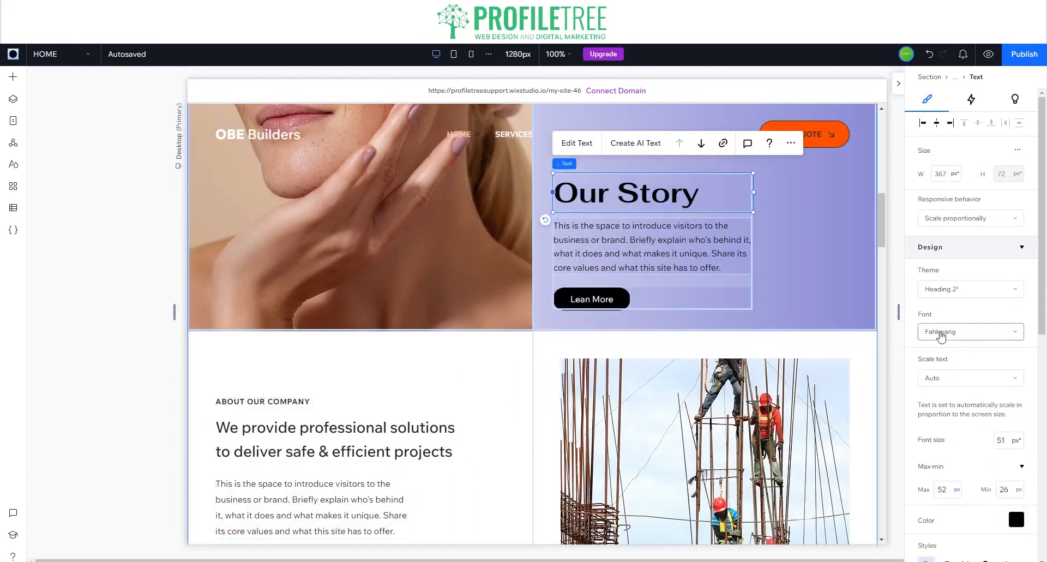
pyautogui.click(941, 333)
pyautogui.scroll(-5, 955, 447)
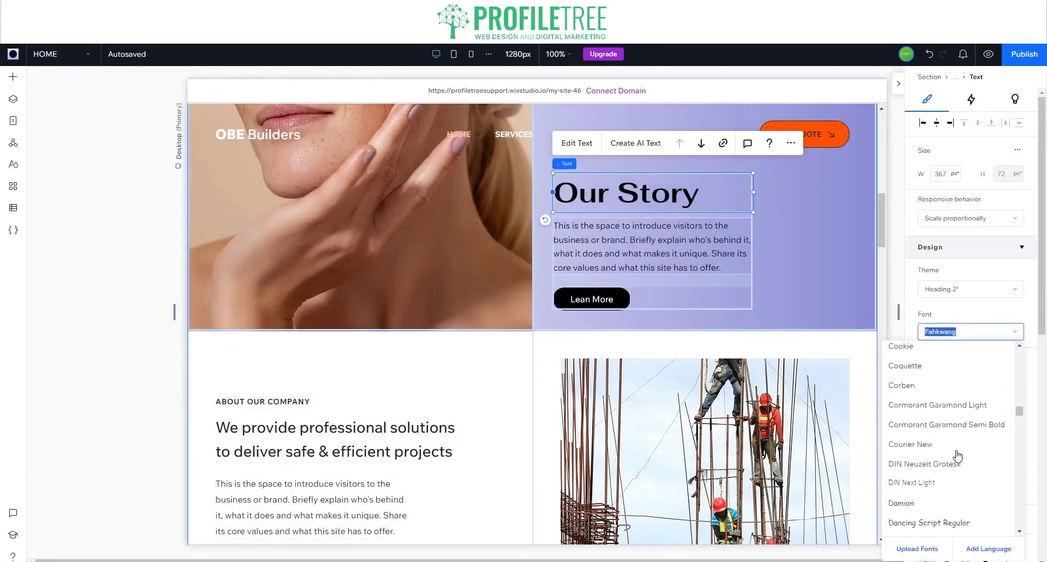
pyautogui.scroll(-10, 958, 455)
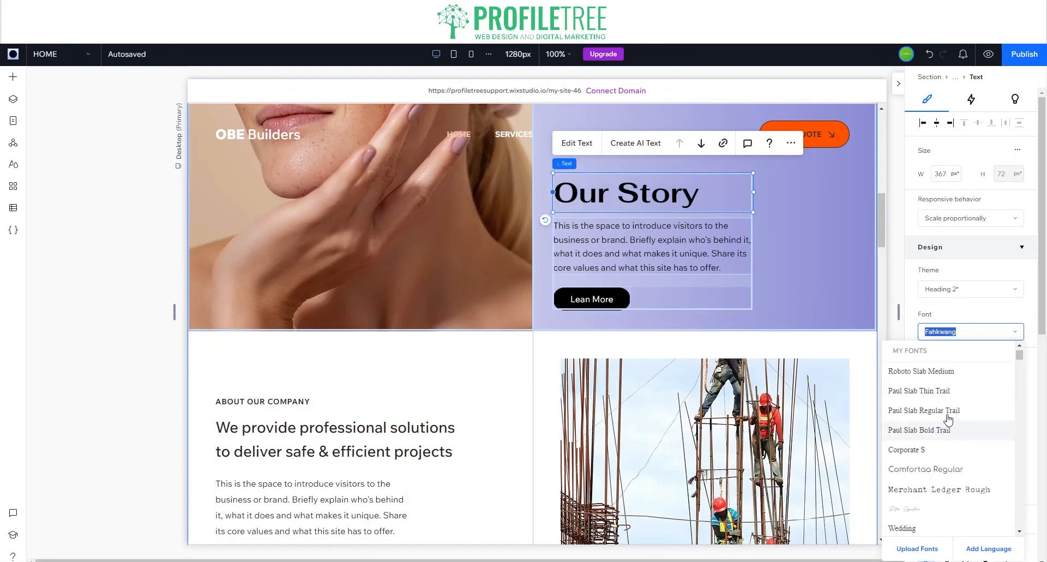
pyautogui.scroll(-6, 937, 431)
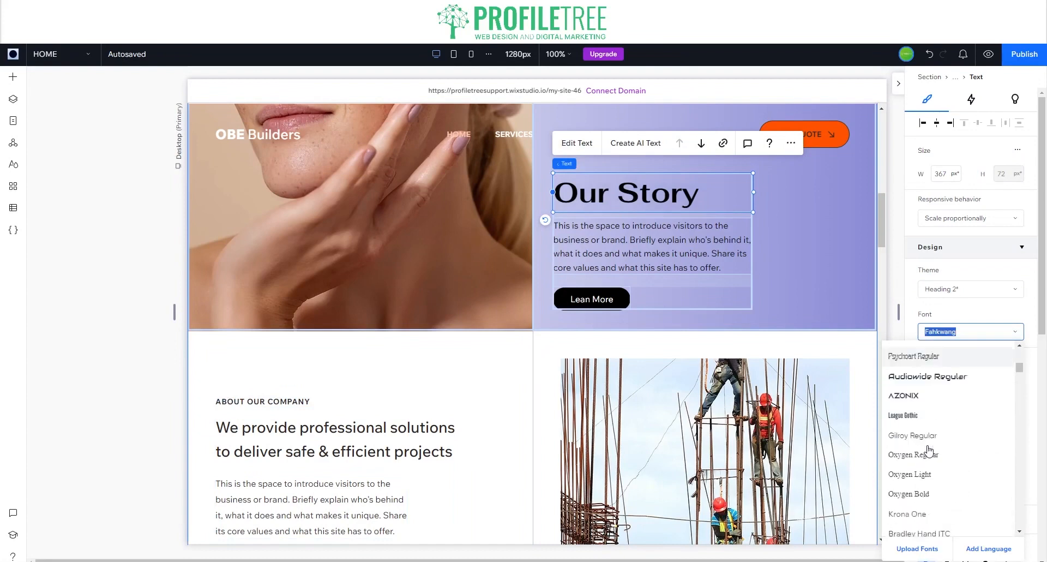
pyautogui.scroll(-8, 928, 451)
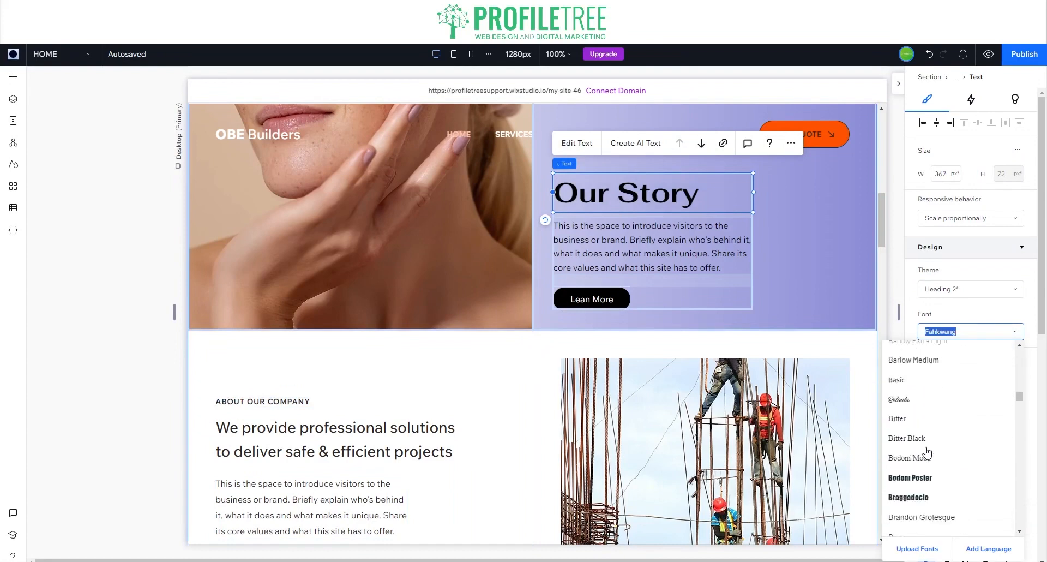
pyautogui.scroll(-5, 927, 452)
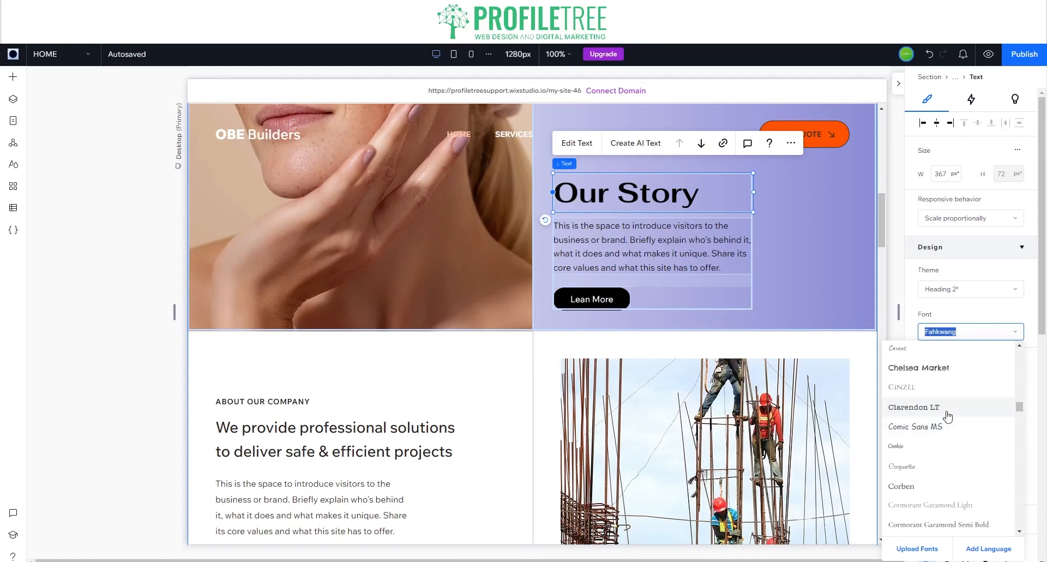
pyautogui.click(947, 415)
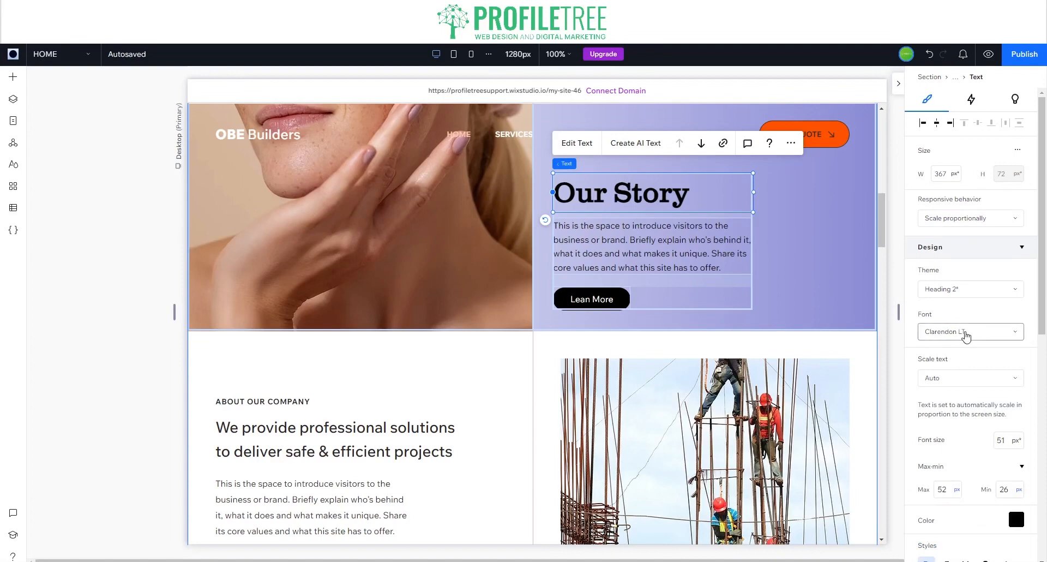
# Step: Set the "Our Story" heading's font to Wix Madefor Display and check the font of the paragraph beneath it
pyautogui.click(966, 333)
pyautogui.write('W')
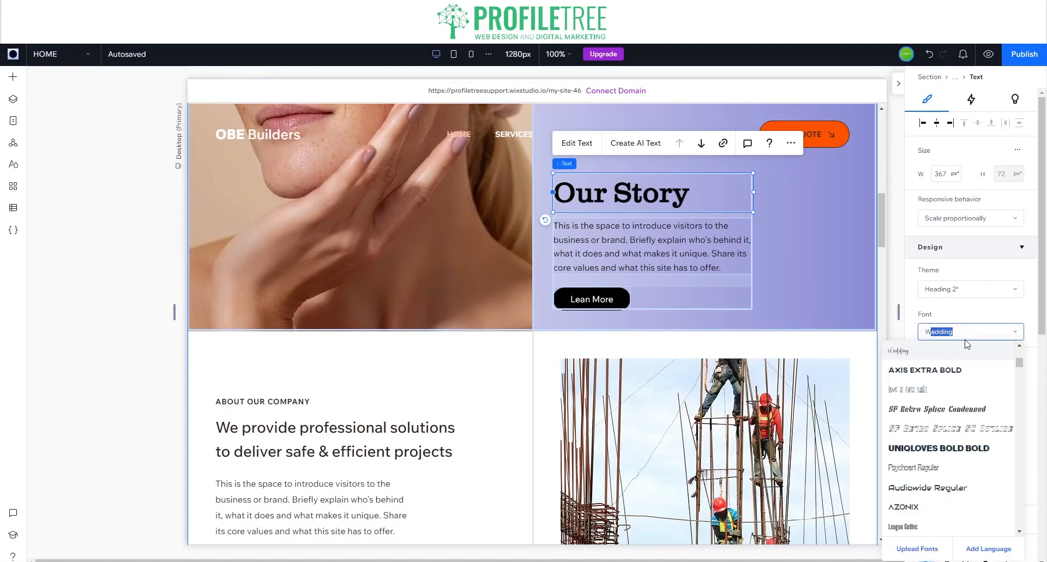
pyautogui.write('ix Madefor Display')
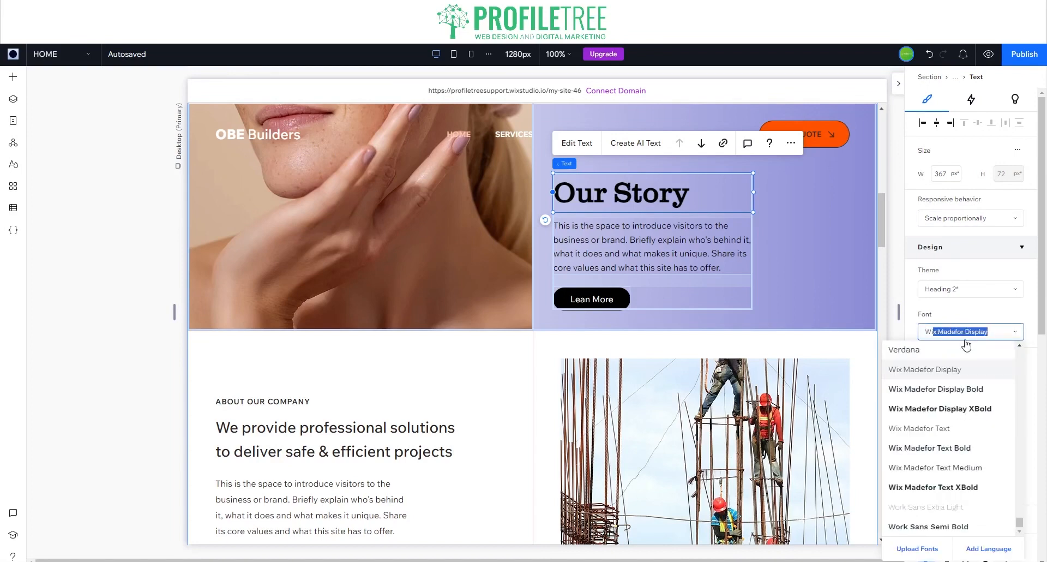
pyautogui.press('Return')
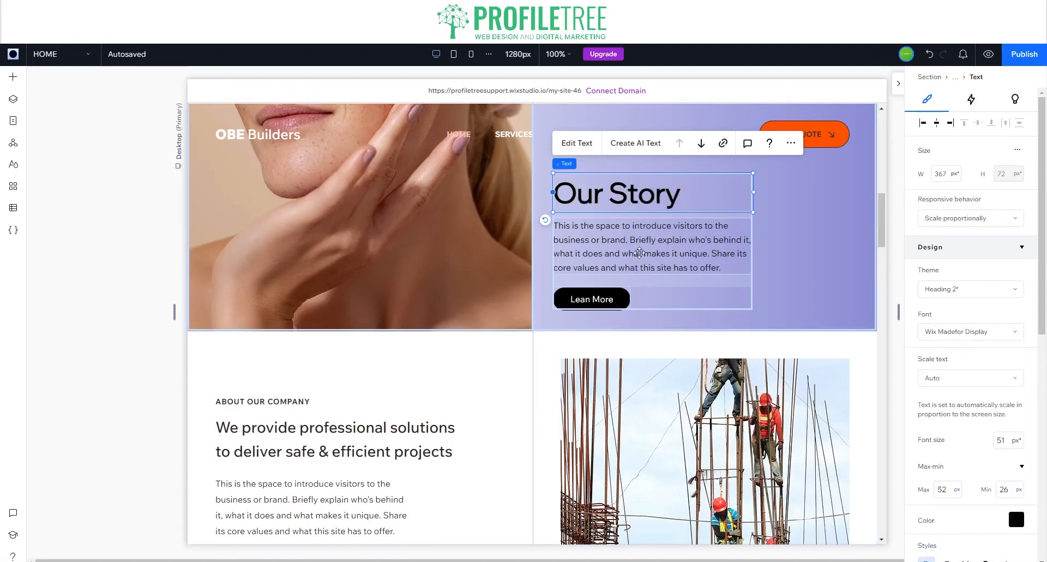
pyautogui.click(640, 252)
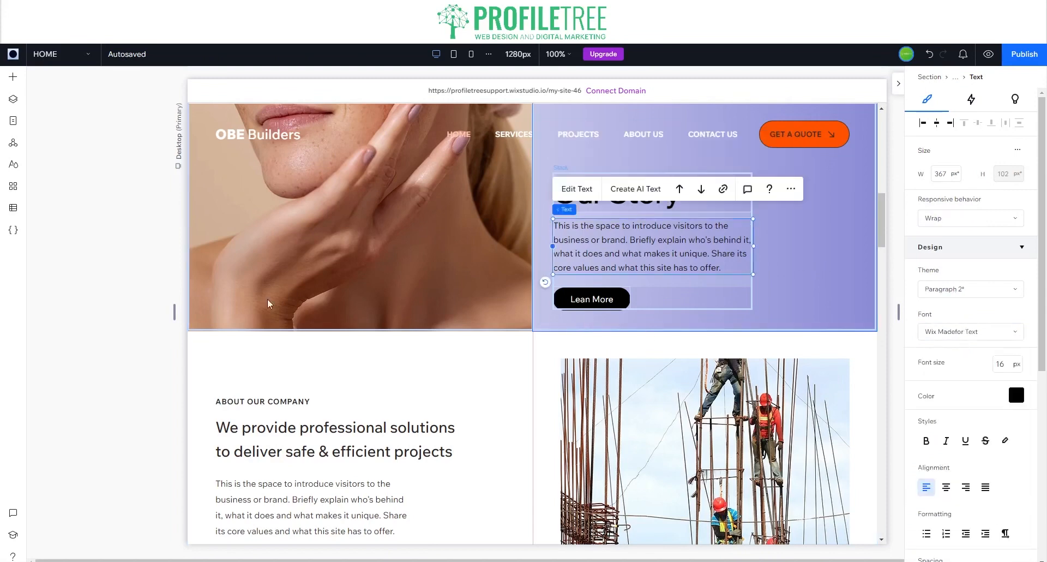
# Step: Replace the face-cream portrait with the Wix media photo of a blue-helmeted worker in an orange vest, found by searching "construction"
pyautogui.scroll(10, 462, 293)
pyautogui.scroll(-2, 359, 339)
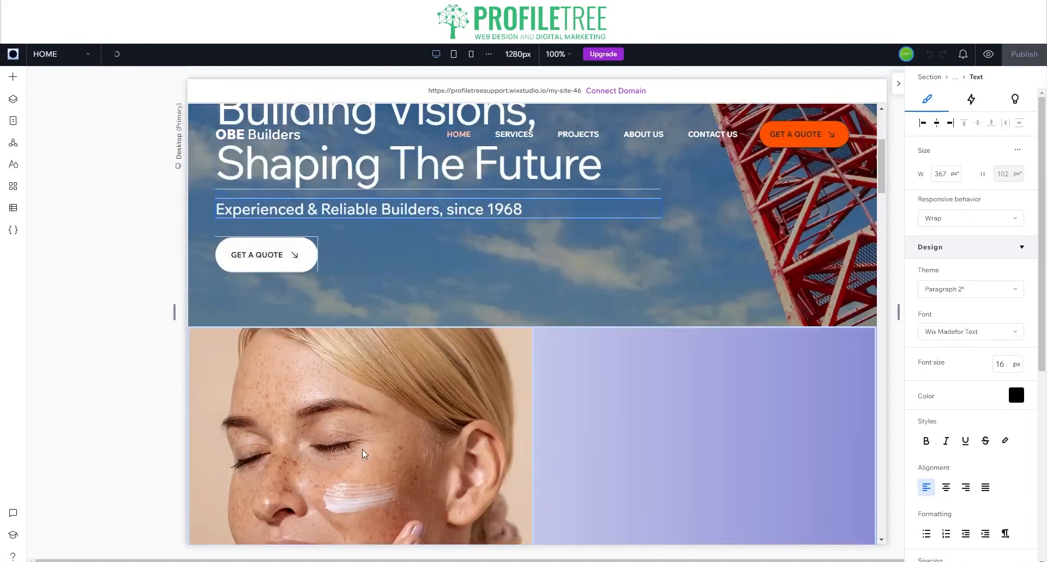
pyautogui.click(374, 408)
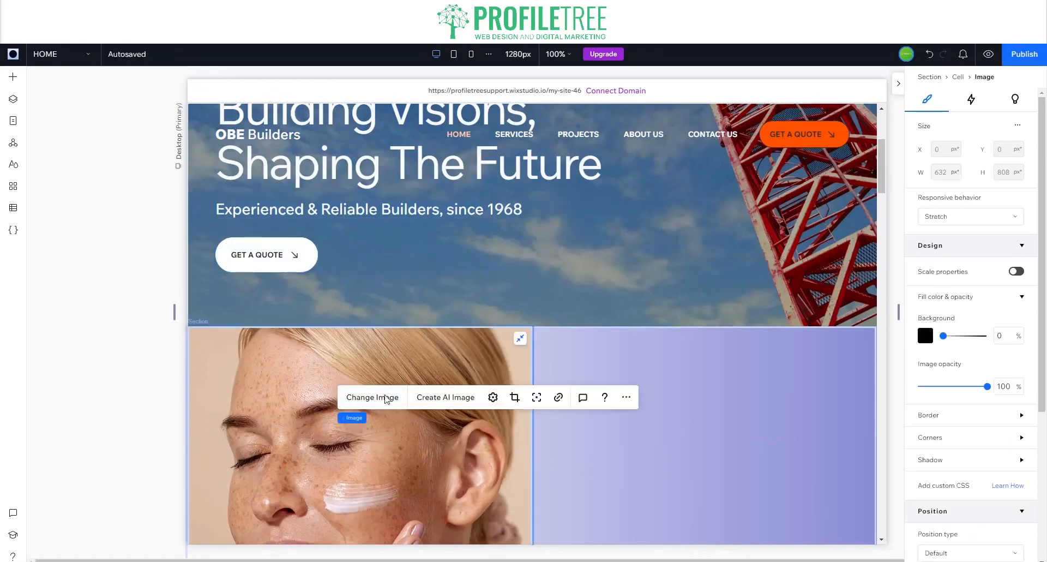
pyautogui.click(373, 398)
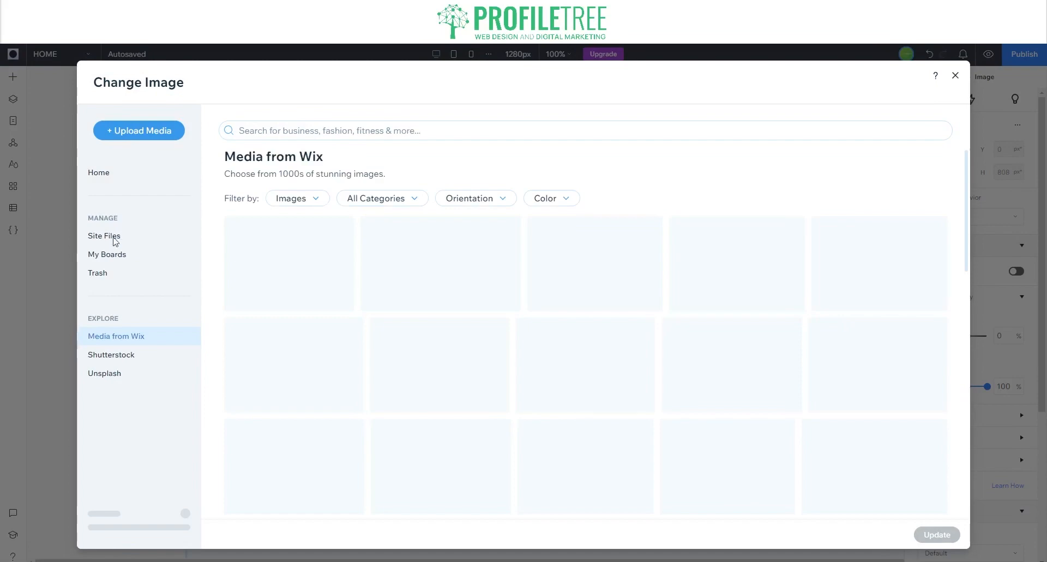
pyautogui.click(324, 132)
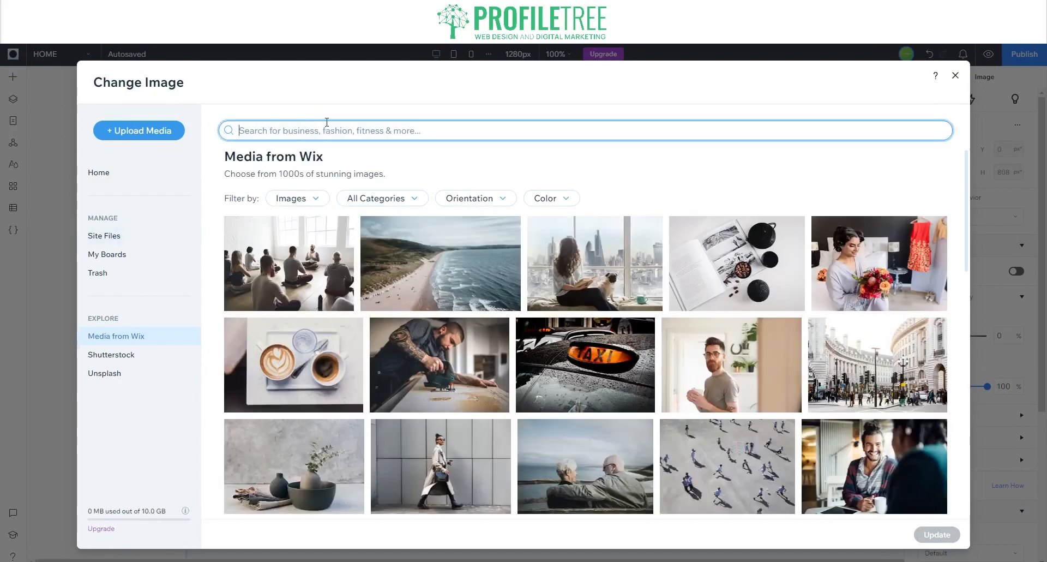
pyautogui.write('constr')
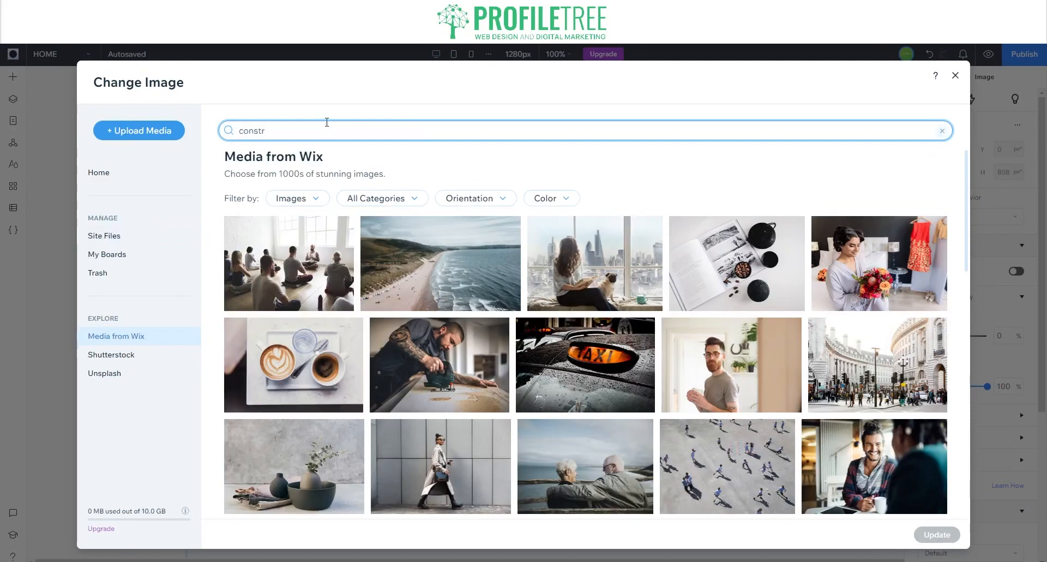
pyautogui.write('uction')
pyautogui.press('Return')
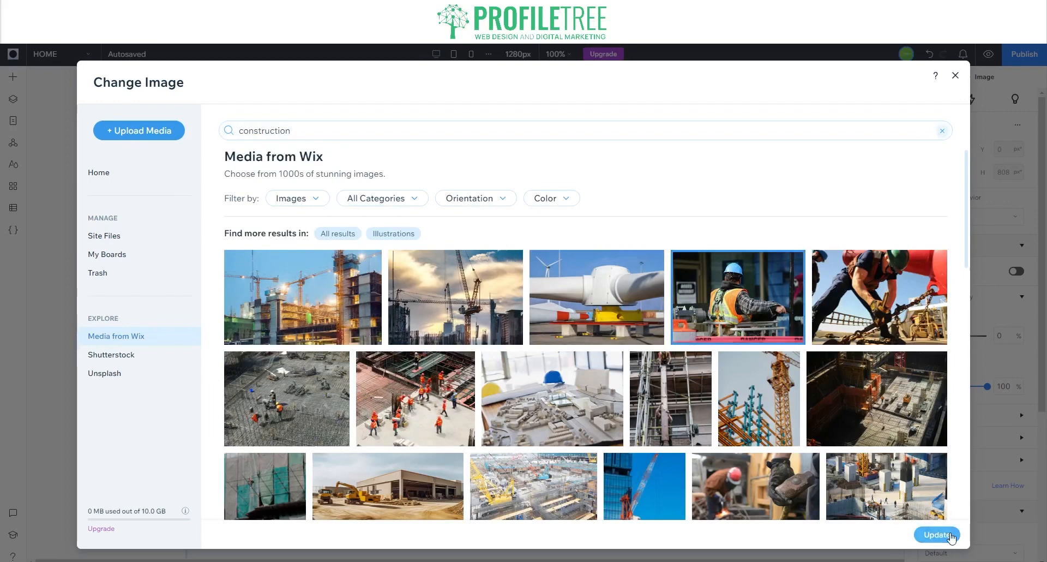
pyautogui.click(951, 537)
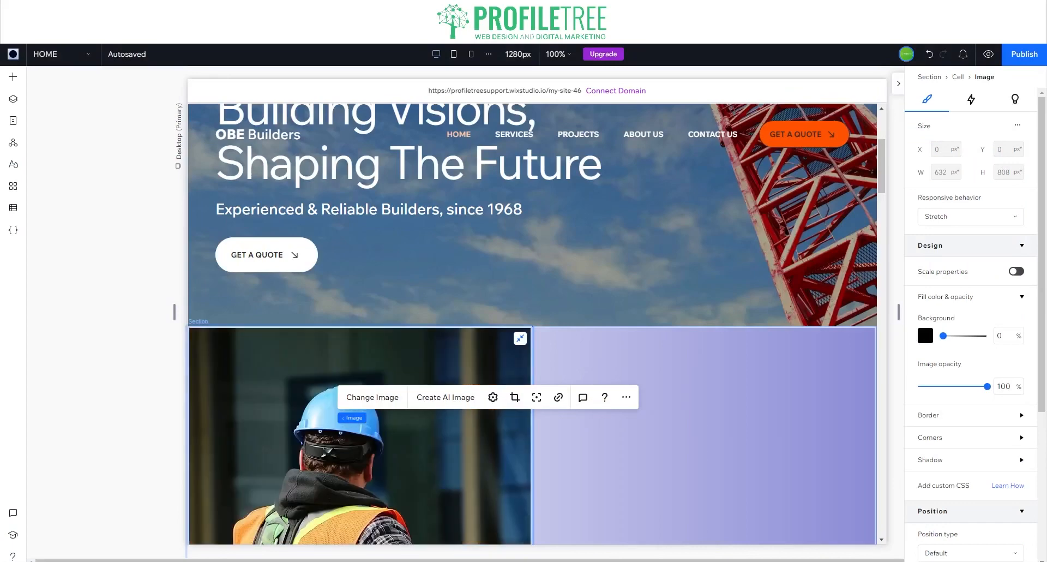
# Step: Move the focal point of the blue-helmeted worker photo to the right of the worker's body, near the outstretched arm
pyautogui.scroll(-1, 535, 324)
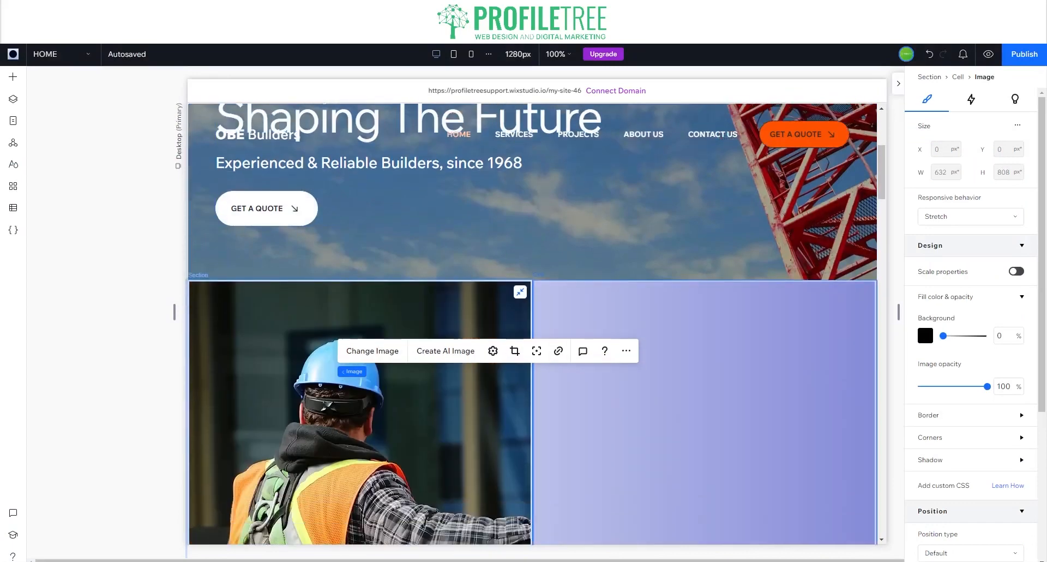
pyautogui.scroll(-1, 532, 437)
pyautogui.click(537, 288)
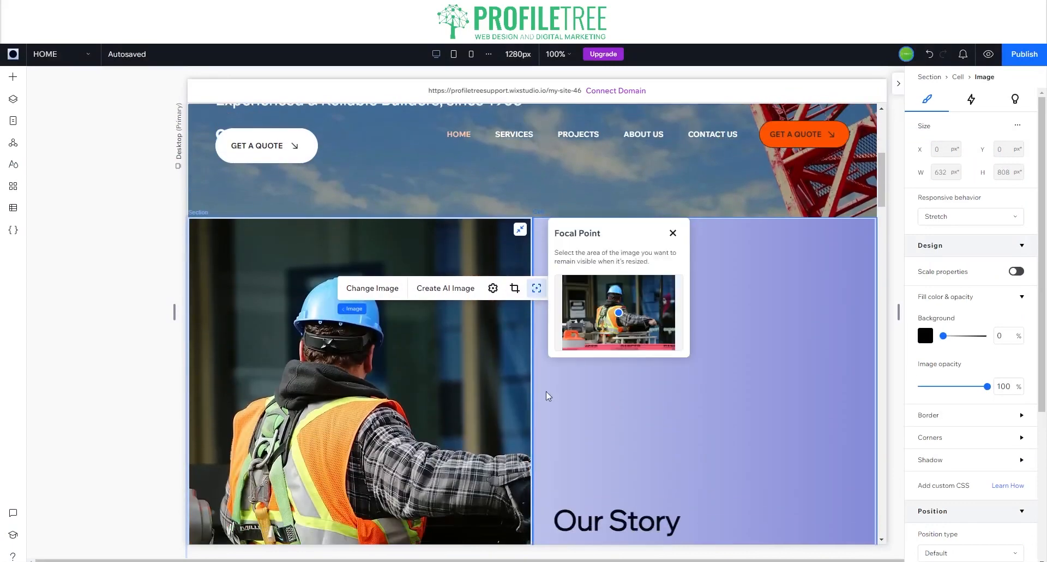
pyautogui.moveTo(620, 315); pyautogui.dragTo(629, 312)
pyautogui.scroll(-2, 173, 370)
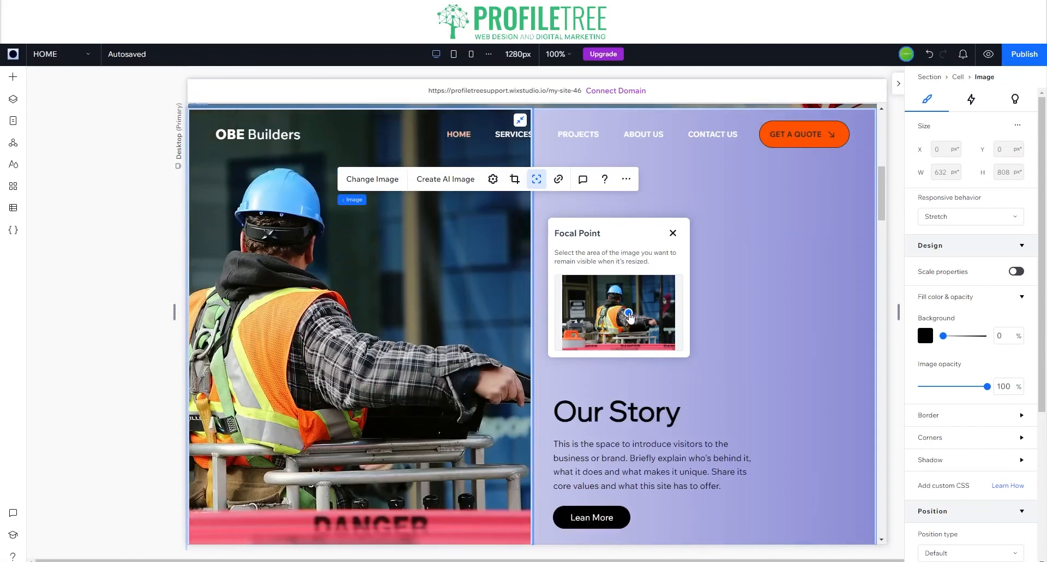
pyautogui.moveTo(629, 313); pyautogui.dragTo(633, 312)
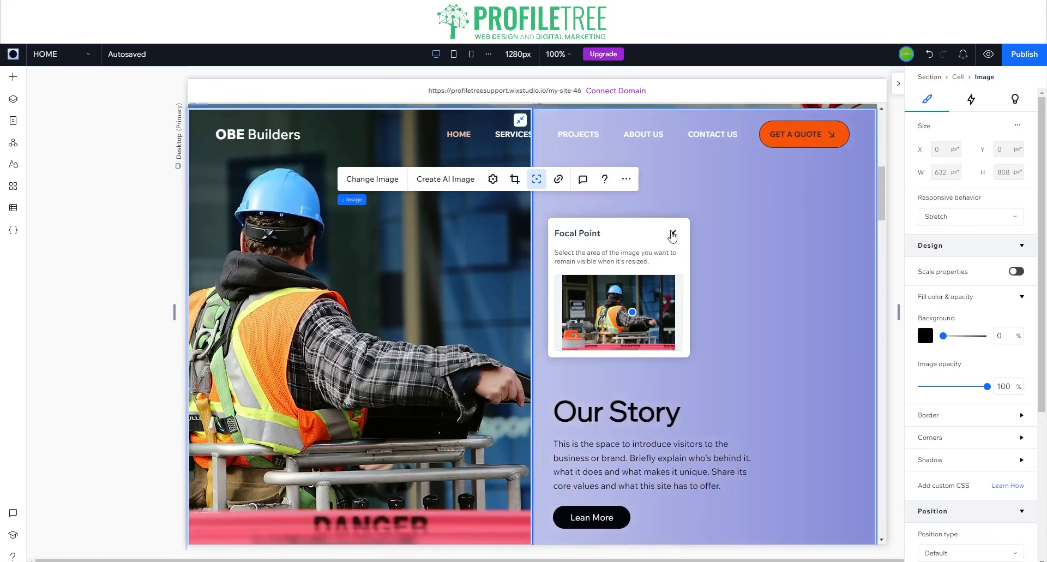
pyautogui.click(673, 235)
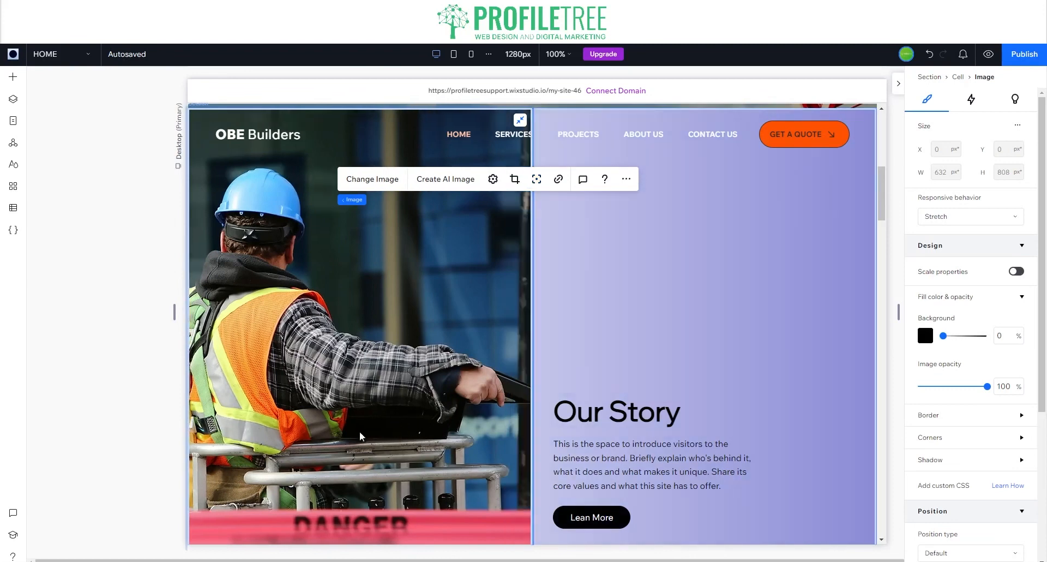
# Step: Correct the label of the button under the Our Story paragraph to "Learn More"
pyautogui.scroll(-3, 63, 366)
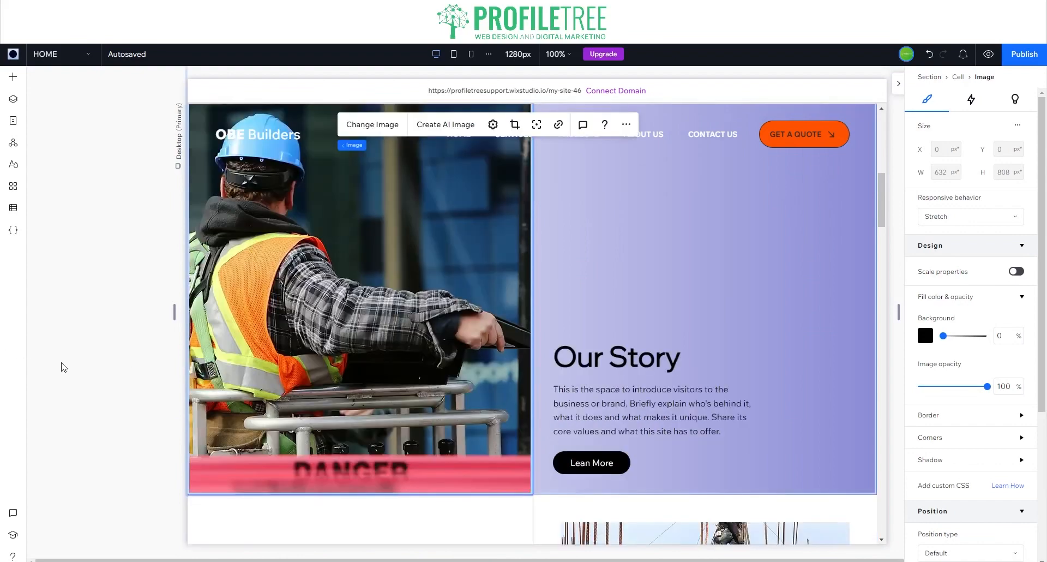
pyautogui.scroll(3, 134, 363)
pyautogui.scroll(5, 134, 341)
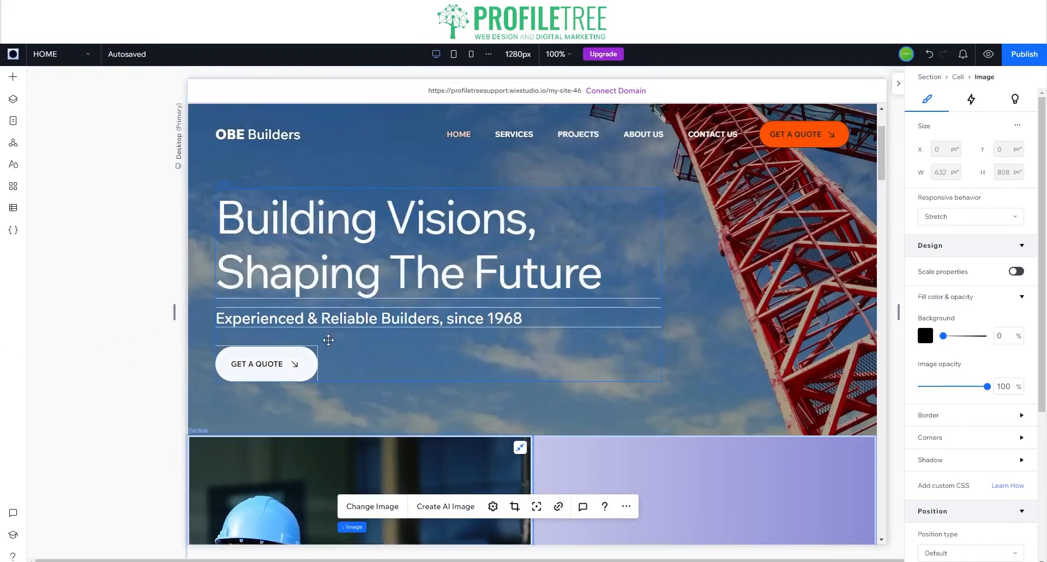
pyautogui.scroll(-4, 322, 355)
pyautogui.scroll(-4, 322, 368)
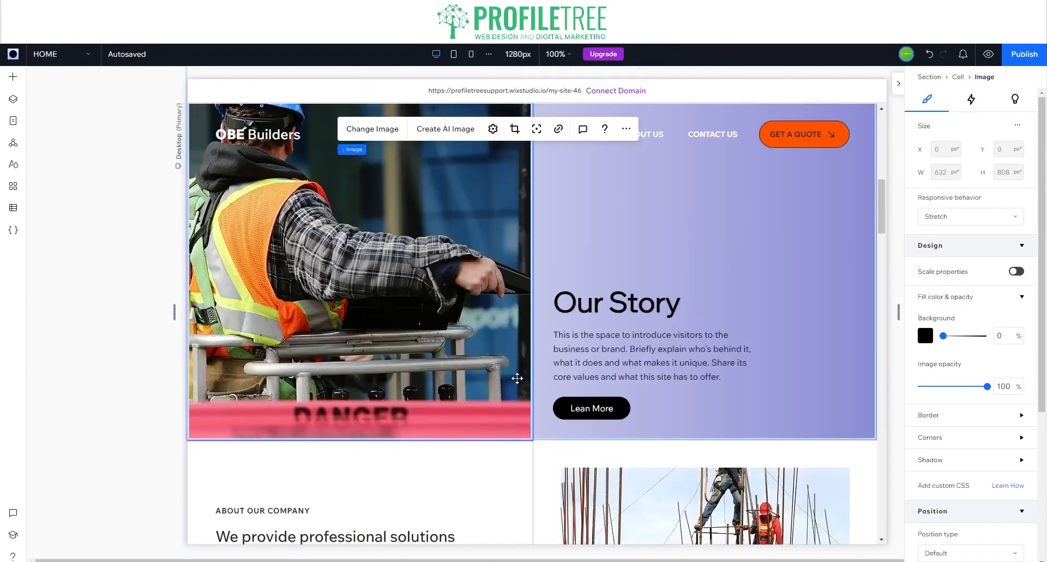
pyautogui.scroll(-2, 539, 389)
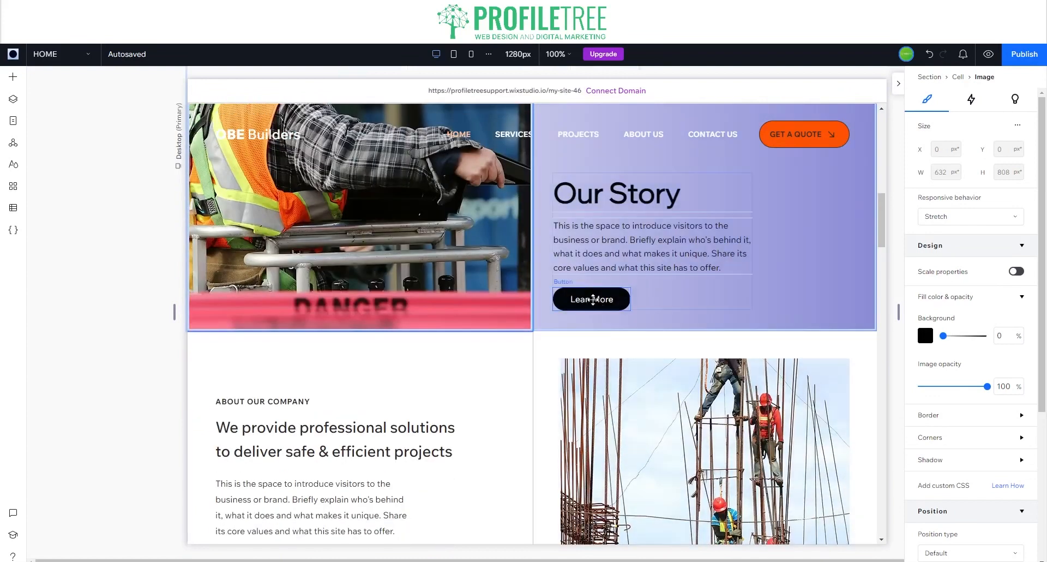
pyautogui.click(598, 298)
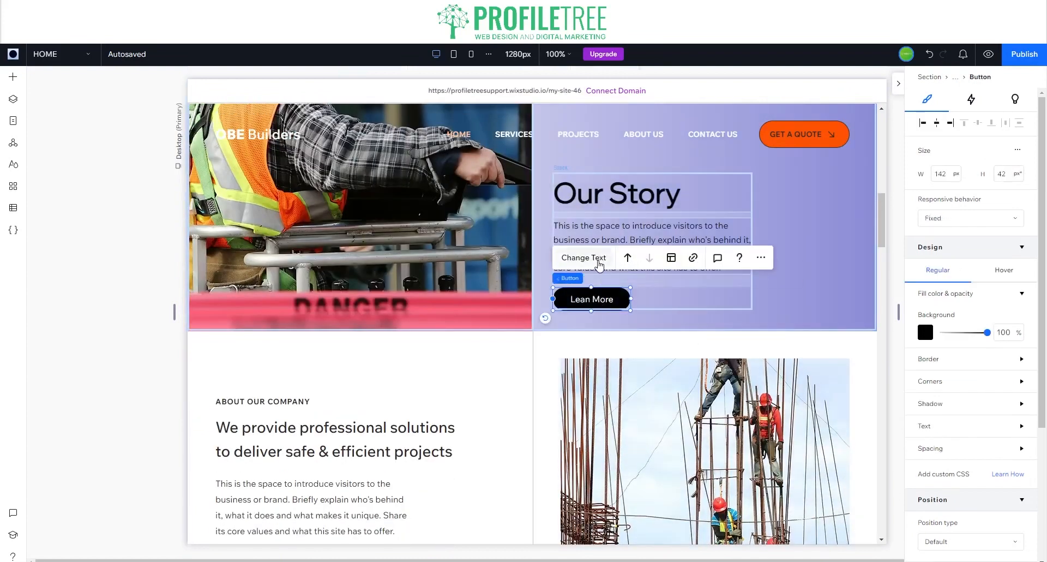
pyautogui.click(598, 259)
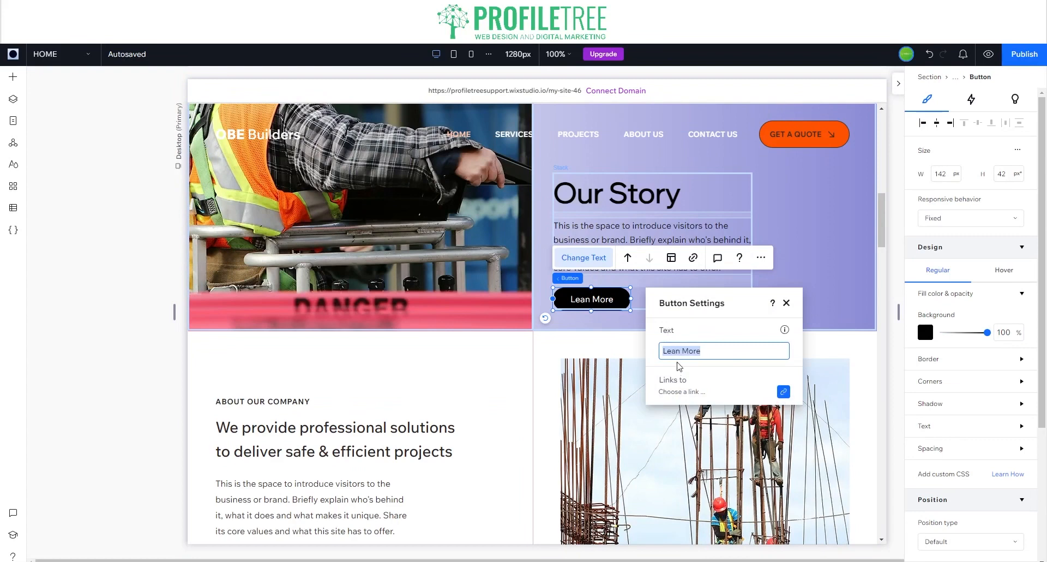
pyautogui.click(678, 352)
pyautogui.write('r')
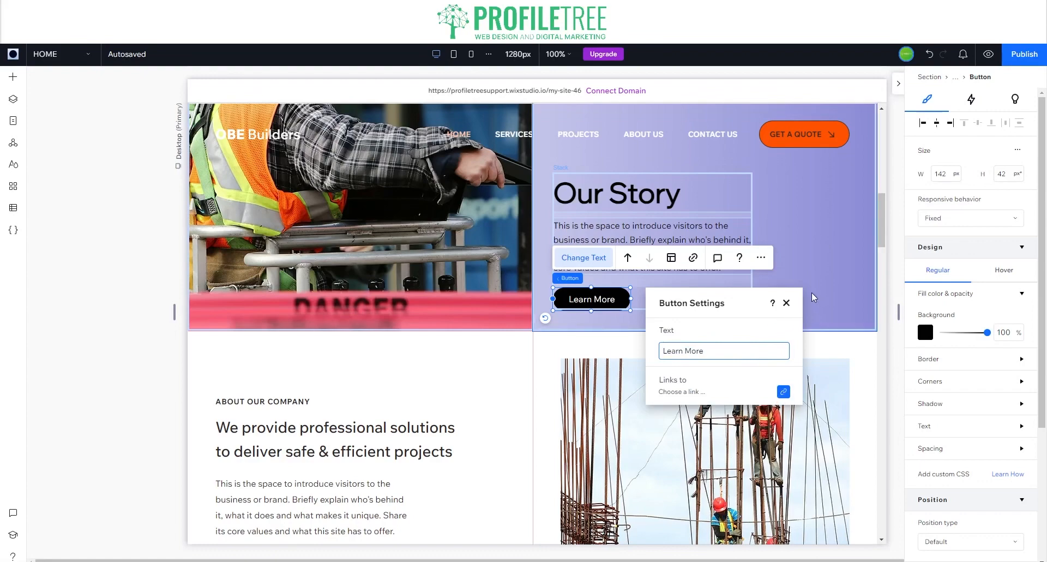
pyautogui.click(812, 293)
pyautogui.scroll(-5, 303, 344)
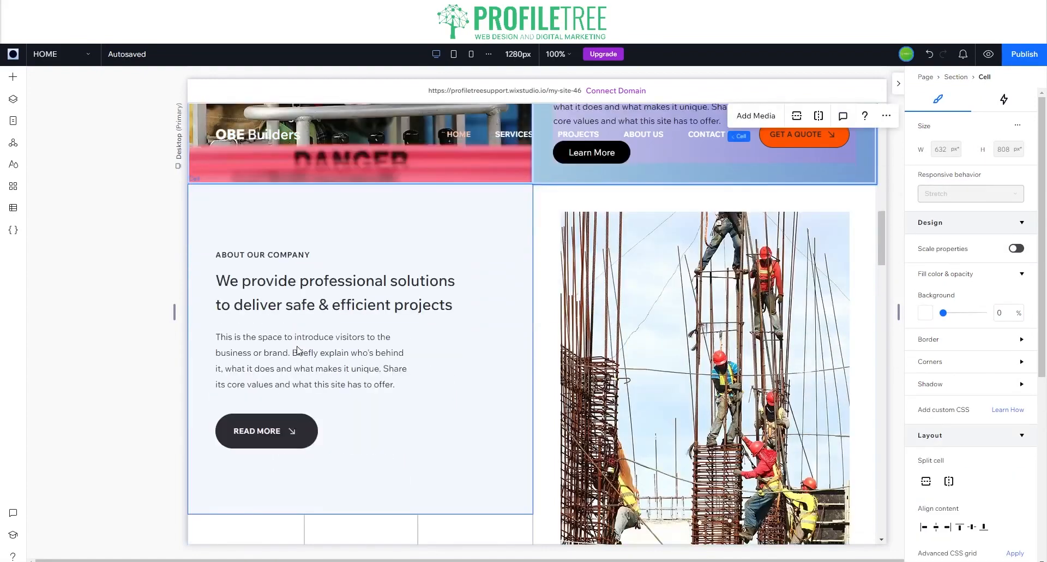
pyautogui.scroll(-7, 313, 299)
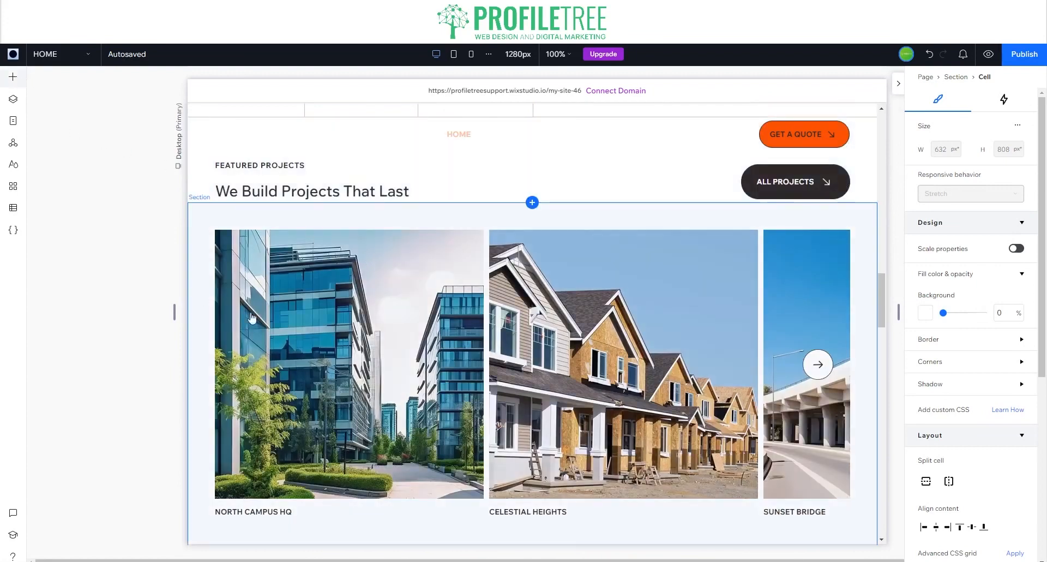
pyautogui.click(13, 76)
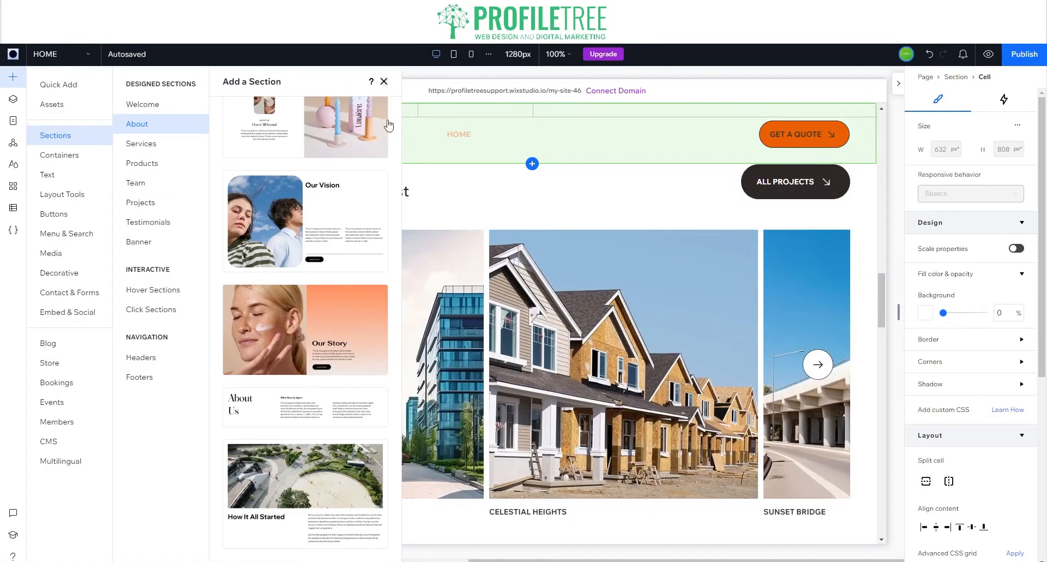
pyautogui.click(385, 82)
# Step: Rename the first section below the header, with the crane background, as "Hero" in the page's layers
pyautogui.scroll(10, 503, 306)
pyautogui.scroll(5, 504, 308)
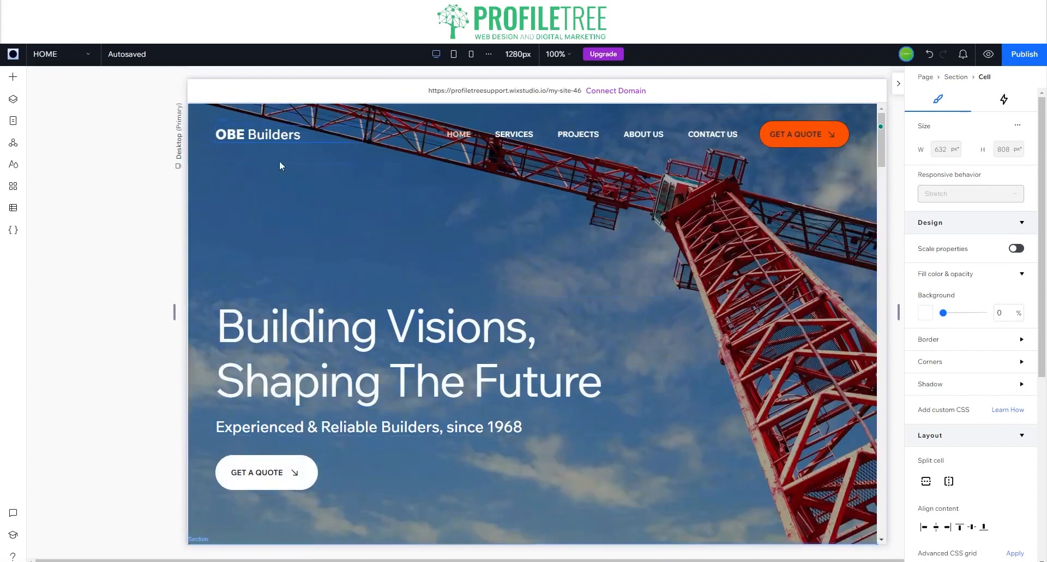
pyautogui.click(203, 146)
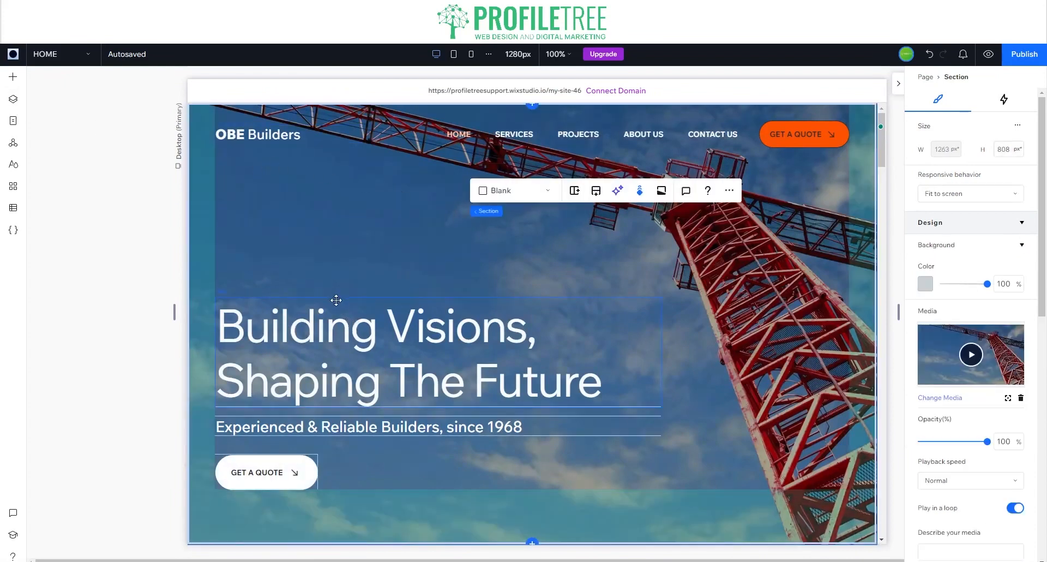
pyautogui.click(13, 100)
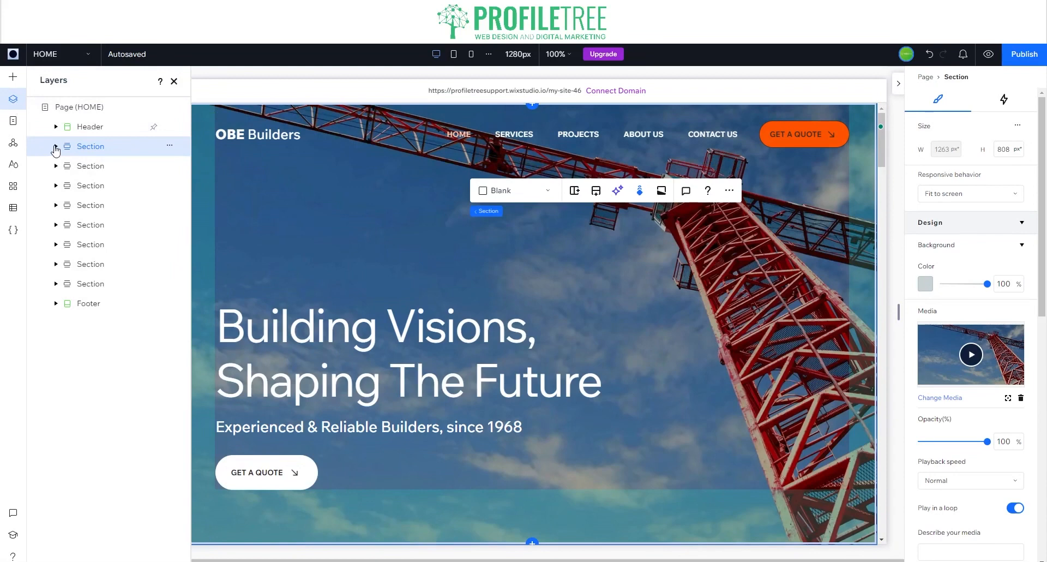
pyautogui.click(171, 147)
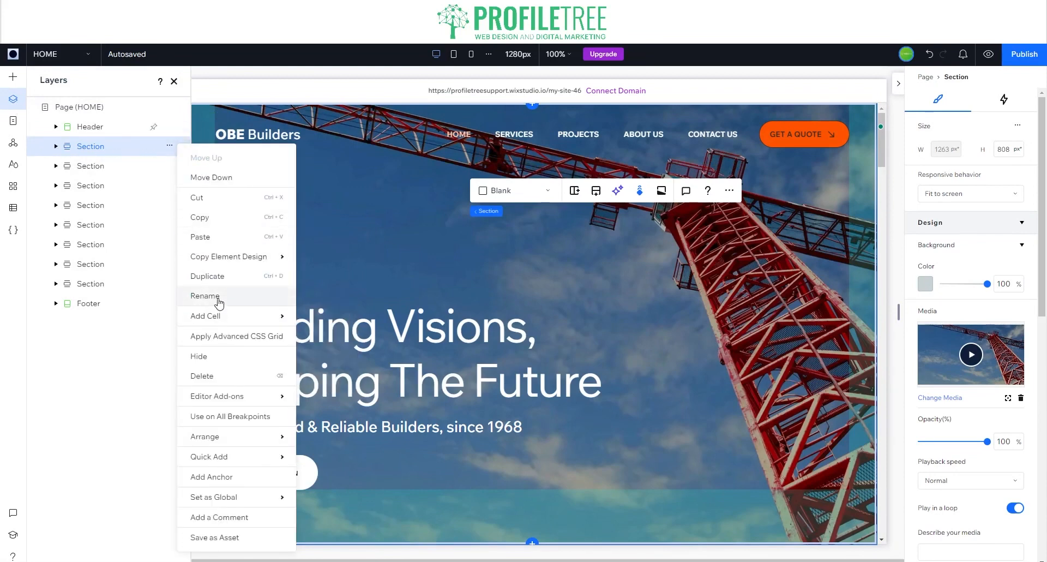
pyautogui.click(218, 298)
pyautogui.write('Hero')
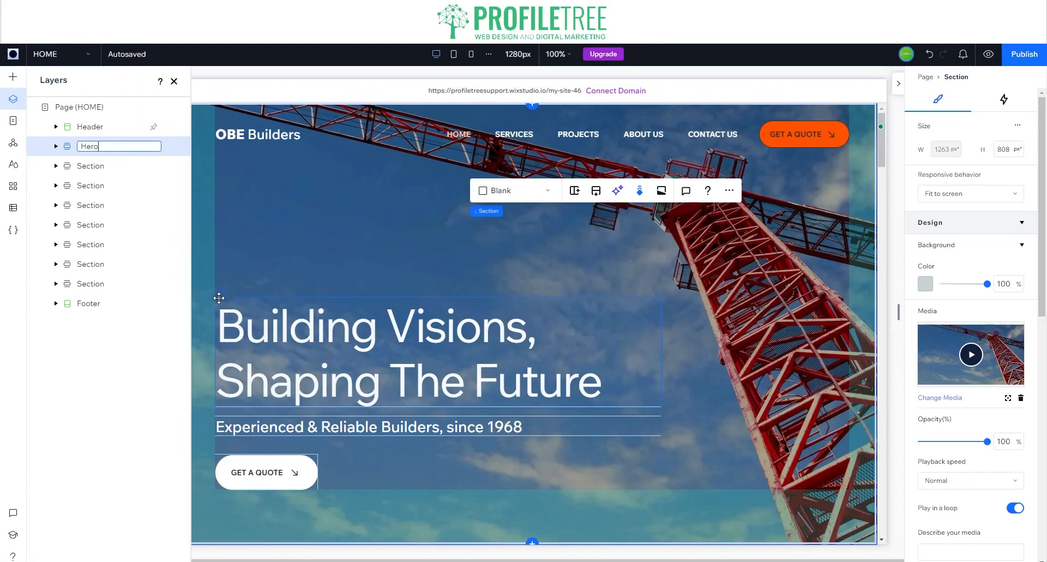
pyautogui.press('Return')
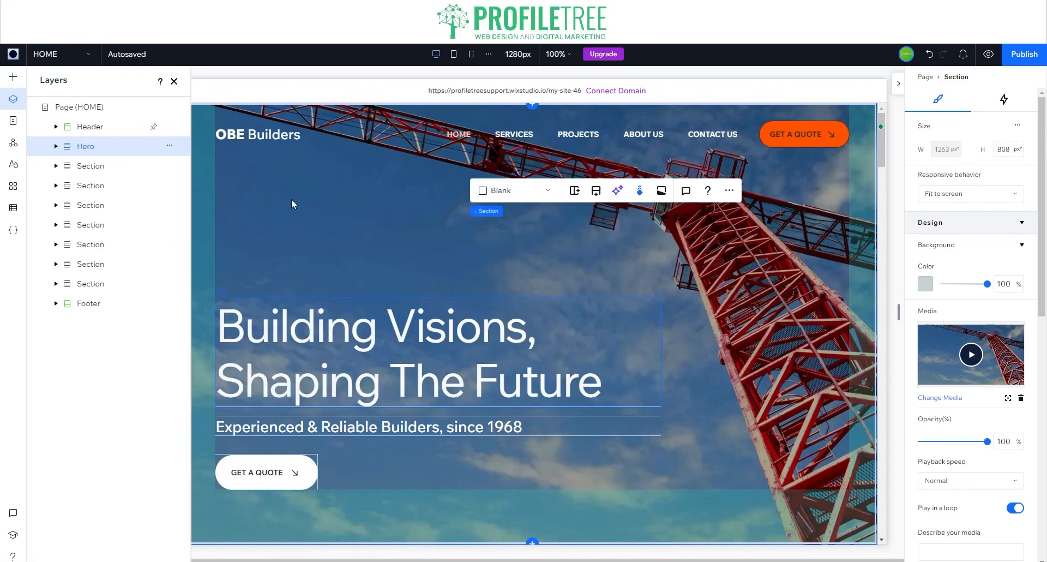
# Step: Expand the Hero section and its stack in the layers, and select the "Building Visions, Shaping The Future" heading on the page
pyautogui.scroll(-2, 583, 269)
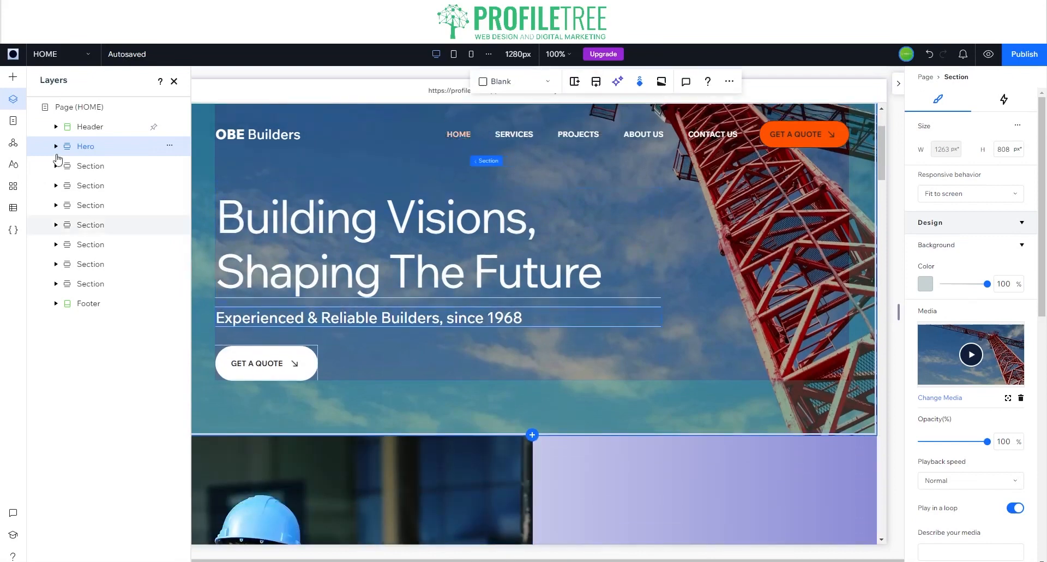
pyautogui.click(56, 146)
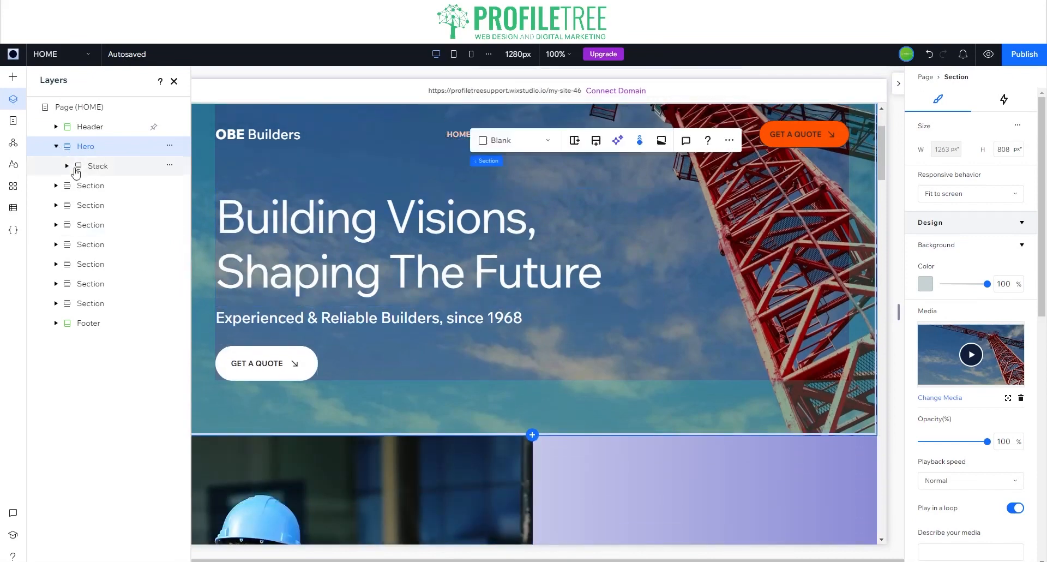
pyautogui.click(67, 167)
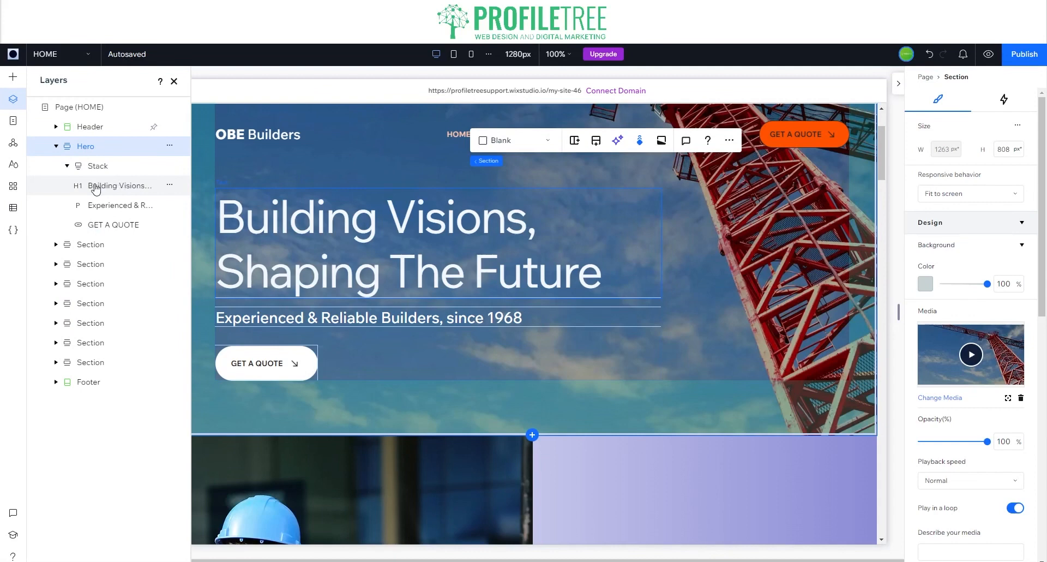
pyautogui.click(277, 199)
pyautogui.click(267, 233)
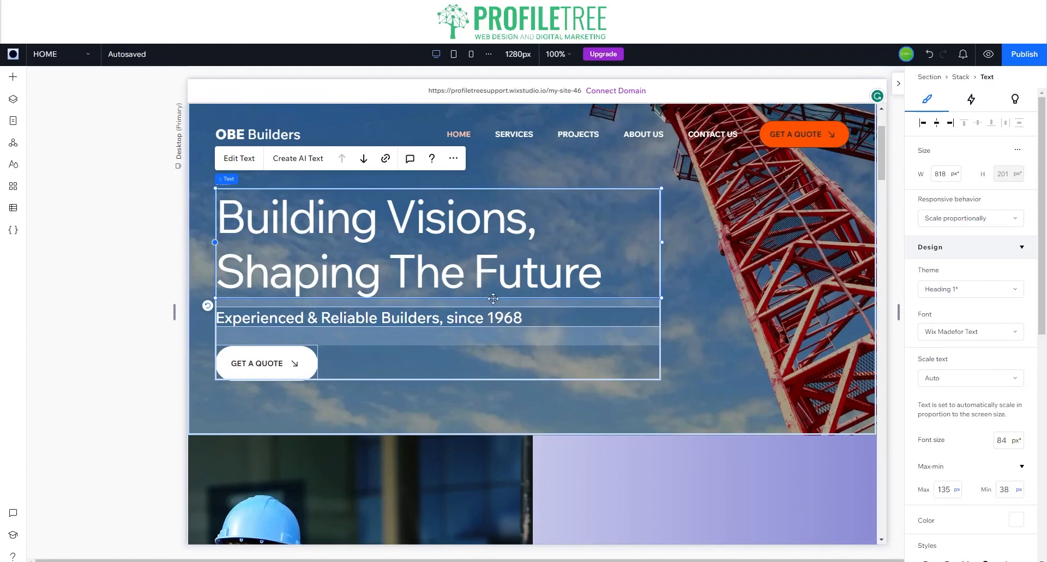
# Step: Select the hero section again and collapse its stack and the section itself in the layers
pyautogui.click(710, 363)
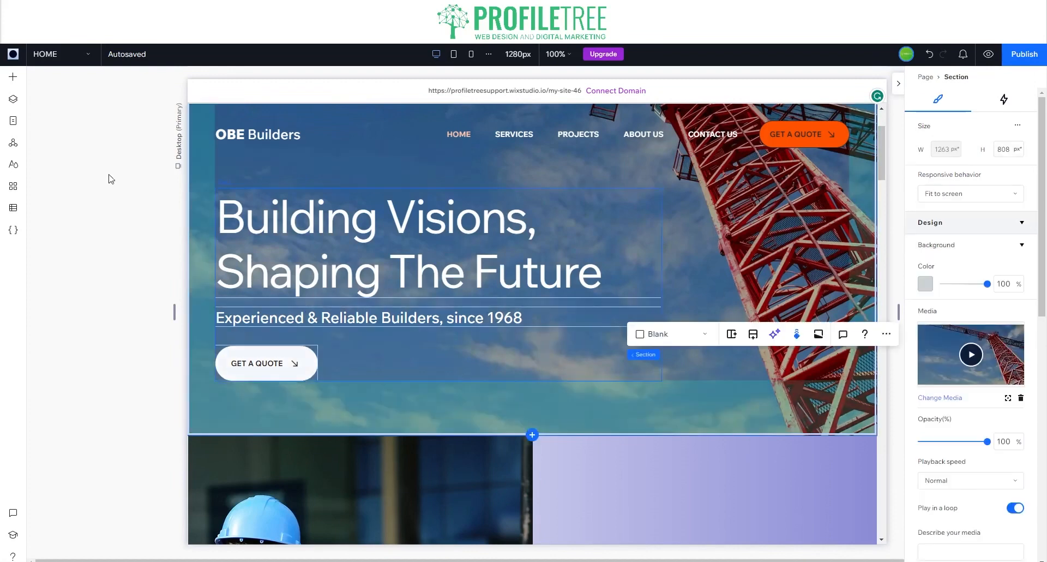
pyautogui.click(12, 102)
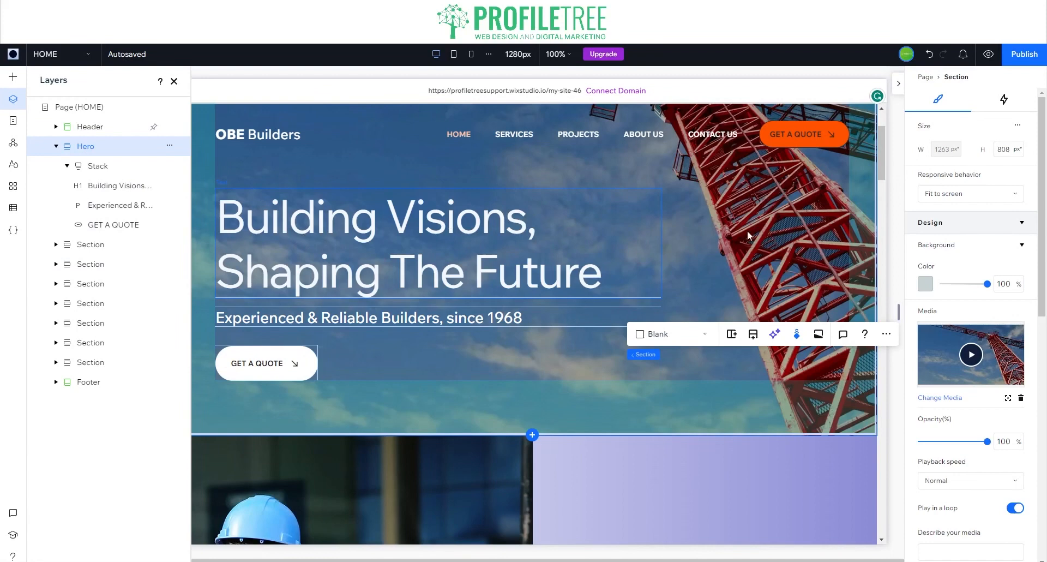
pyautogui.click(67, 165)
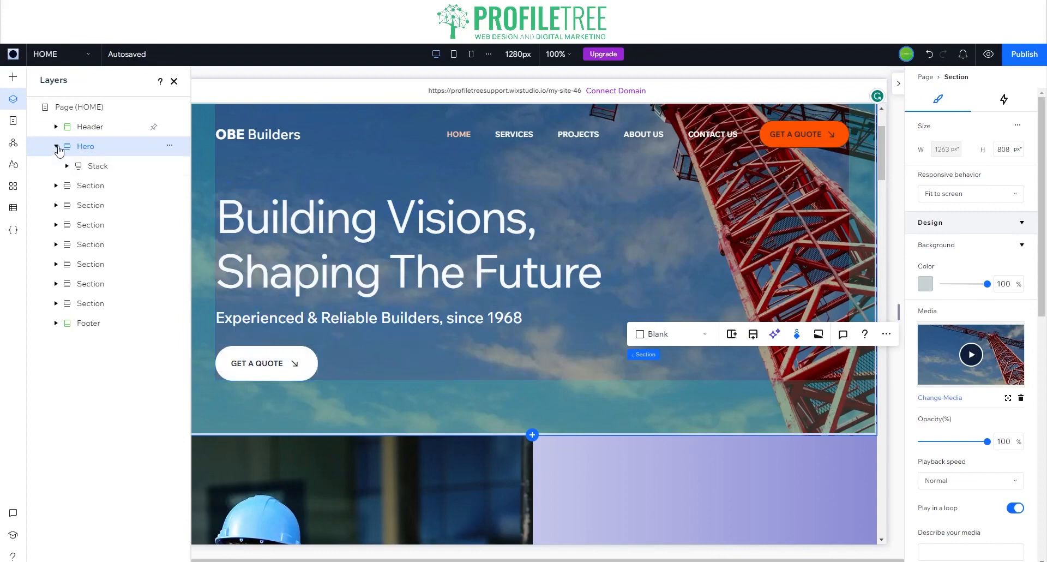
pyautogui.click(56, 146)
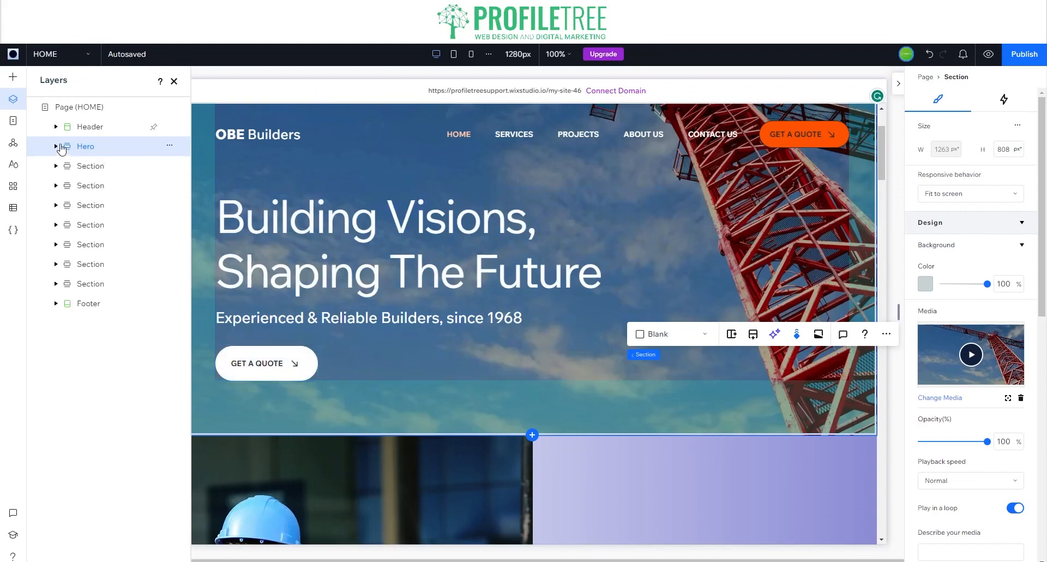
# Step: Set the header in use on this page as the site's default header in the global sections
pyautogui.click(17, 146)
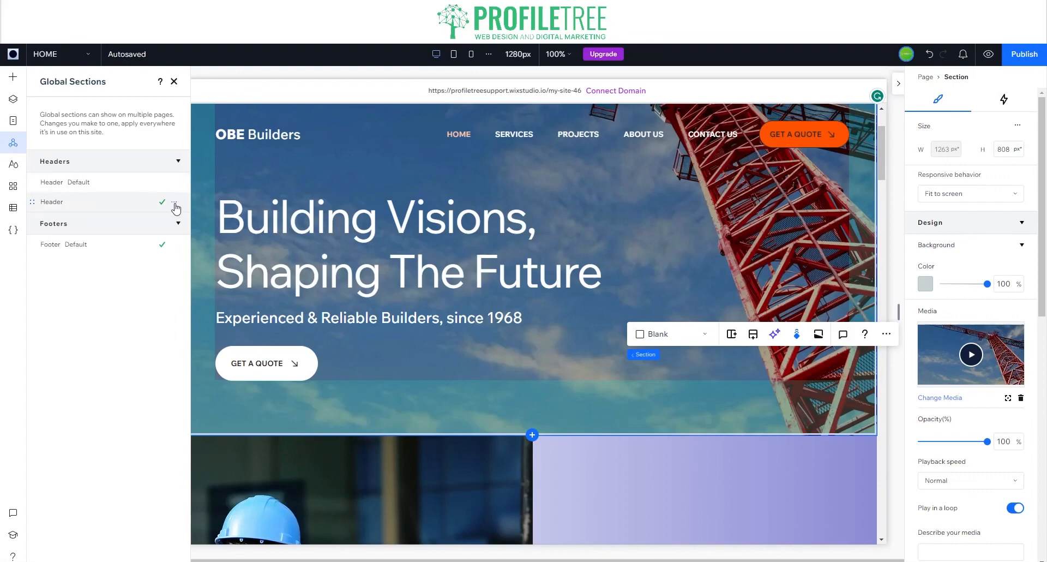
pyautogui.click(174, 203)
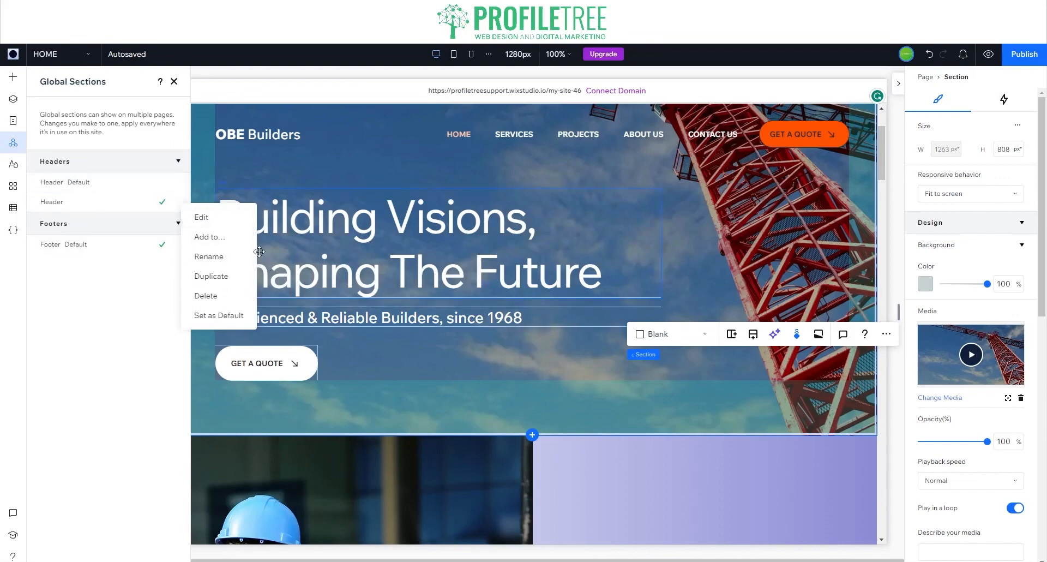
pyautogui.click(216, 315)
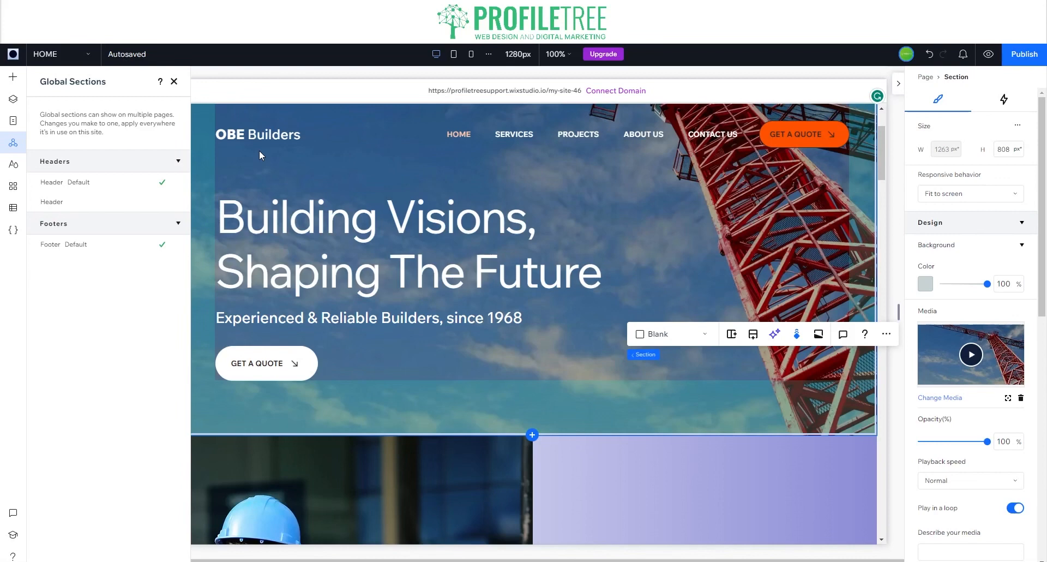
# Step: Open the default header for editing from the global sections
pyautogui.moveTo(161, 207)
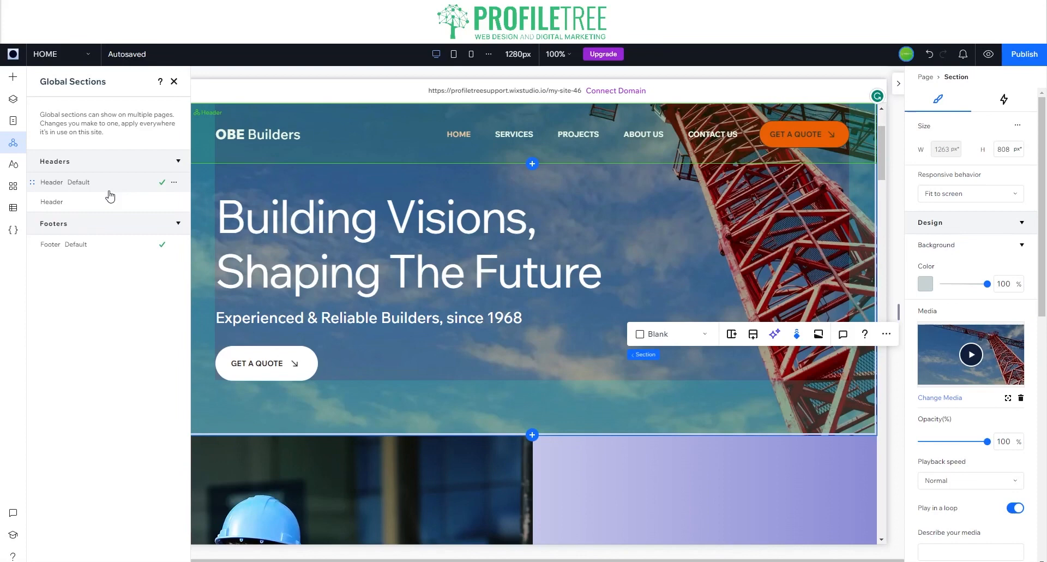
pyautogui.click(174, 185)
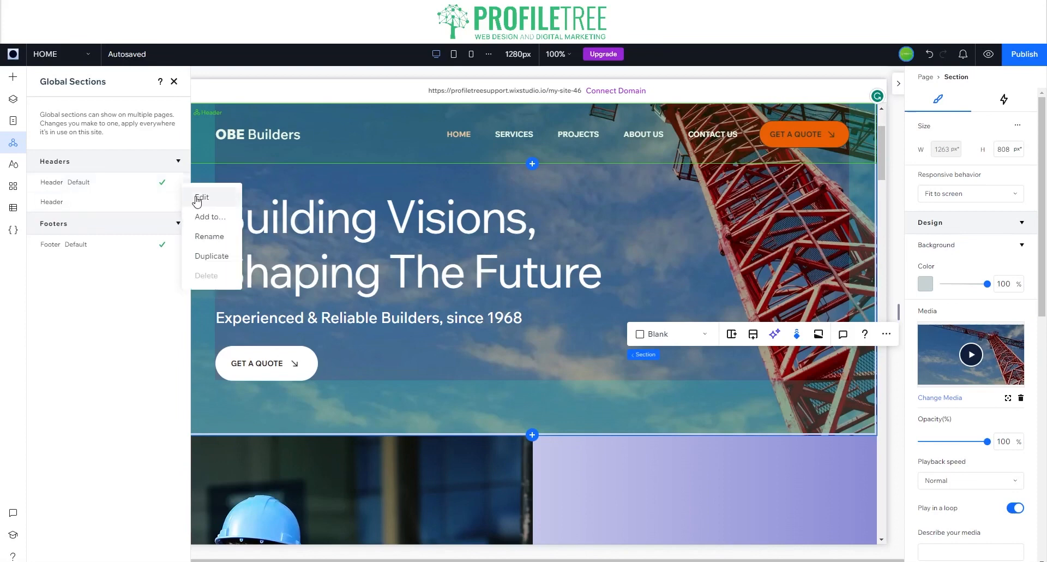
pyautogui.click(200, 197)
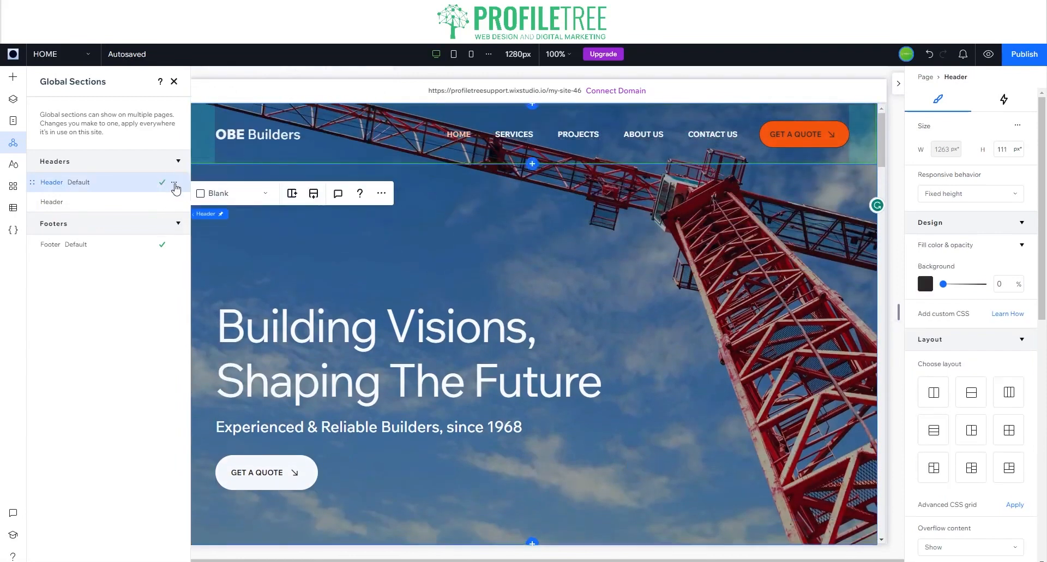
# Step: Check which pages the default header is added to, and leave the page assignment without applying changes
pyautogui.click(175, 183)
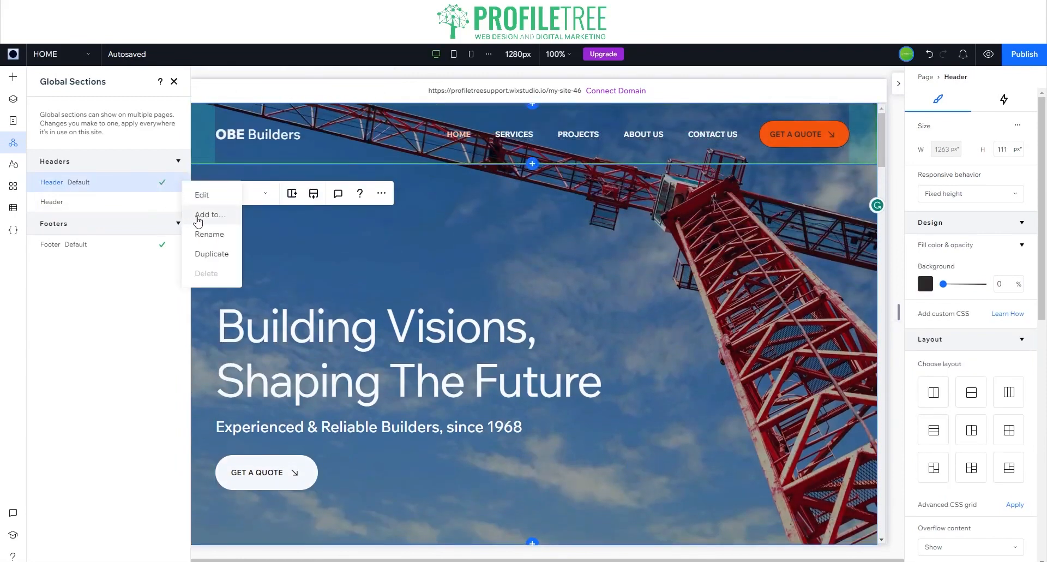
pyautogui.click(210, 215)
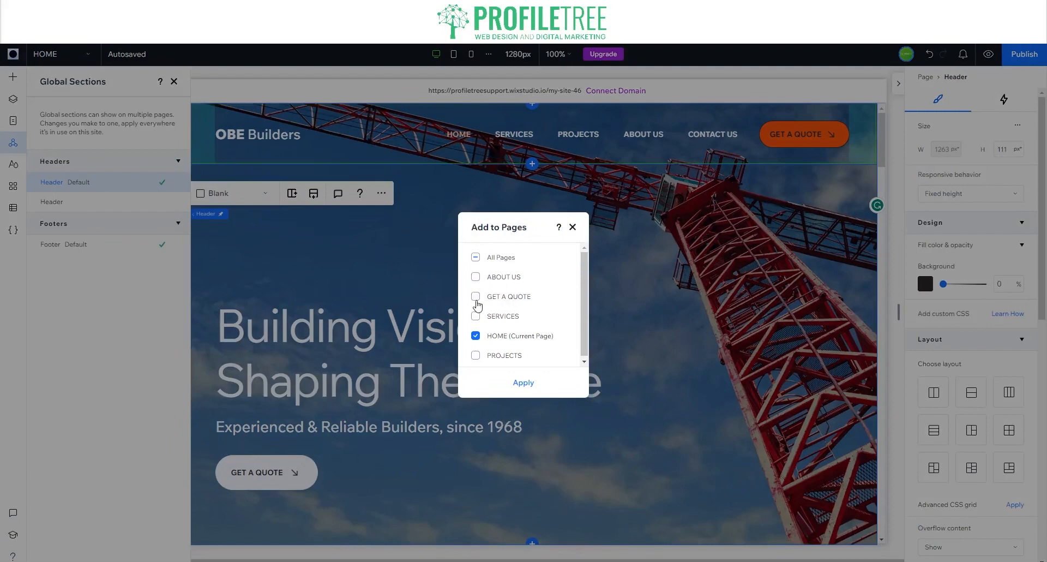
pyautogui.scroll(-1, 500, 331)
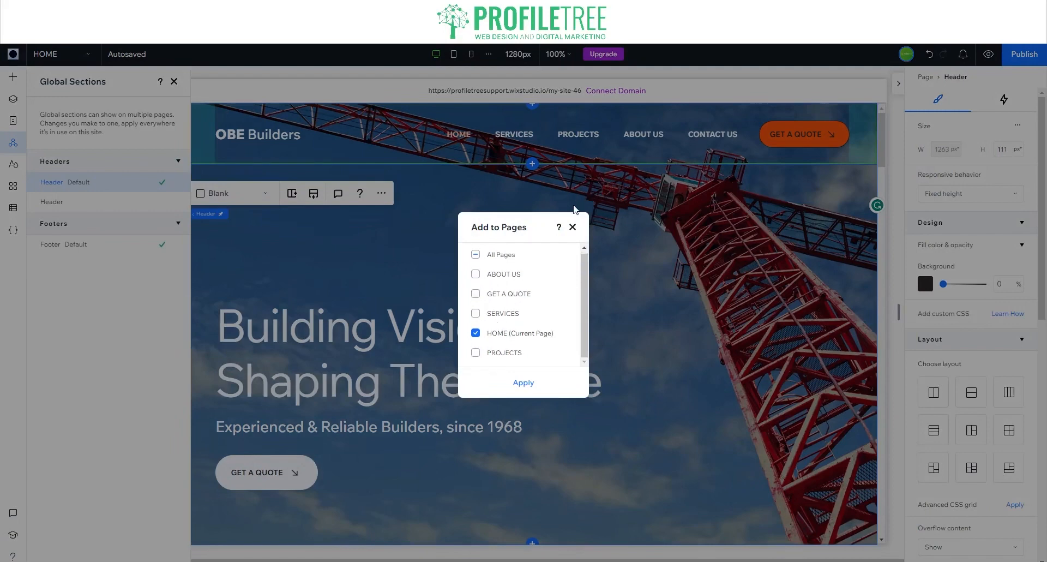
pyautogui.click(198, 202)
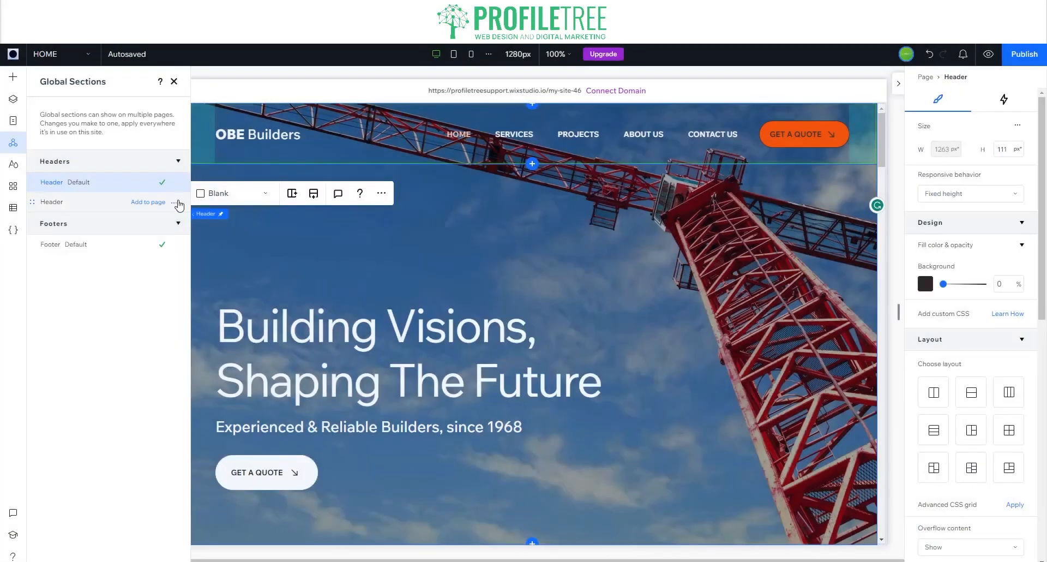
# Step: Check the page assignment of the second, non-default header in the global sections and close it without applying changes
pyautogui.click(176, 203)
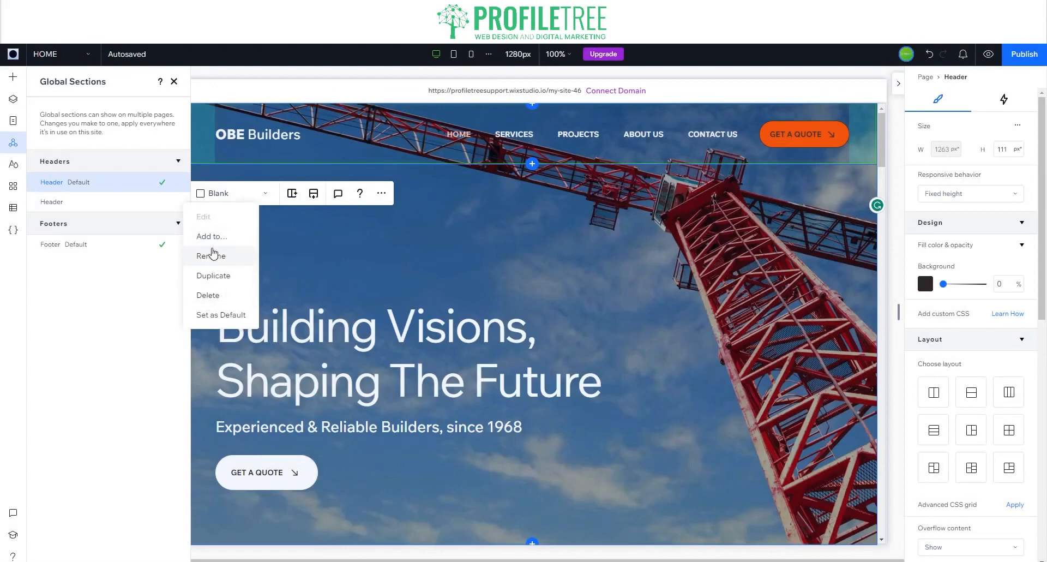
pyautogui.click(207, 235)
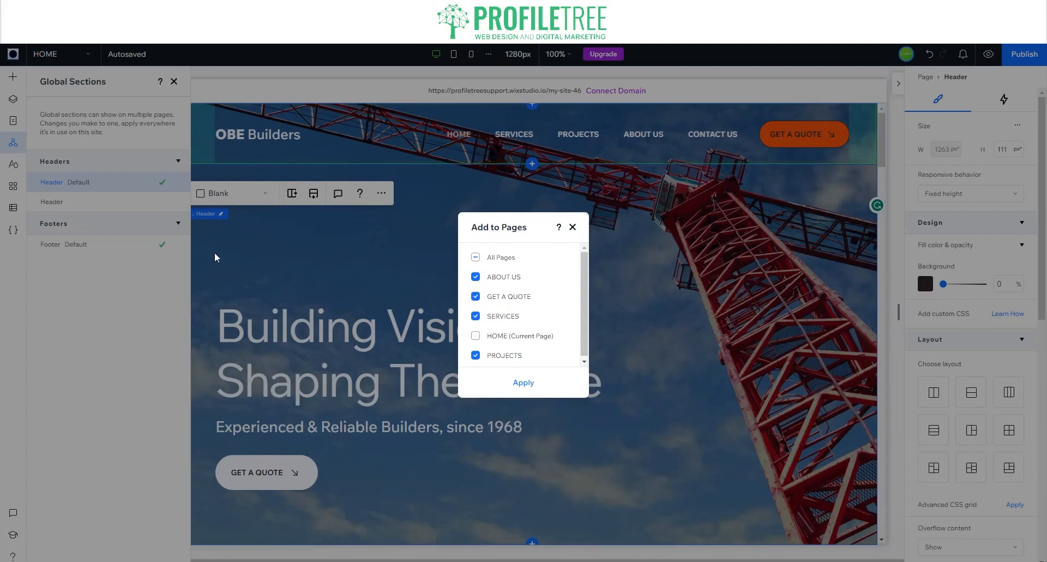
pyautogui.click(572, 227)
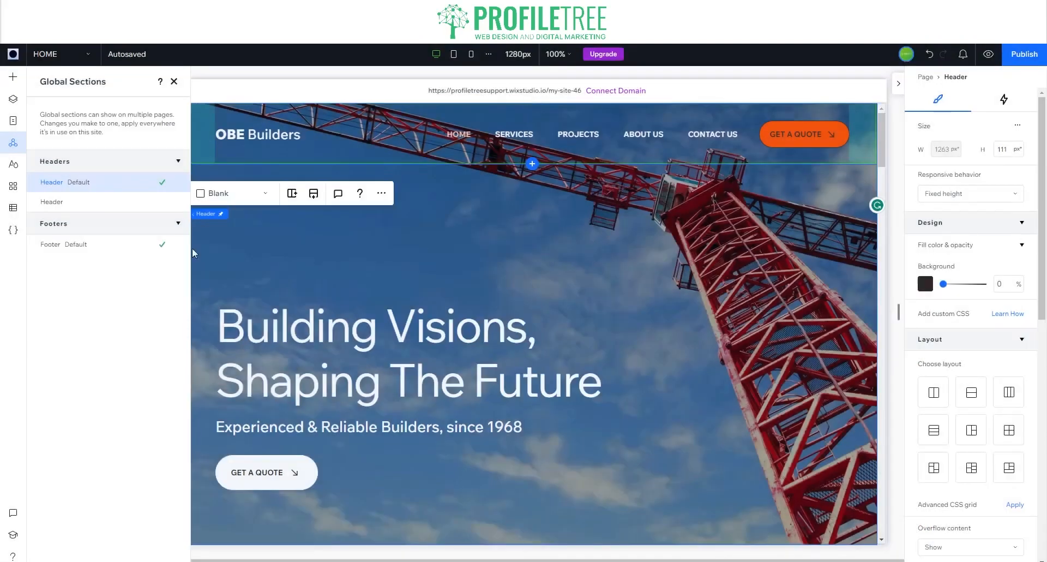
pyautogui.moveTo(156, 240)
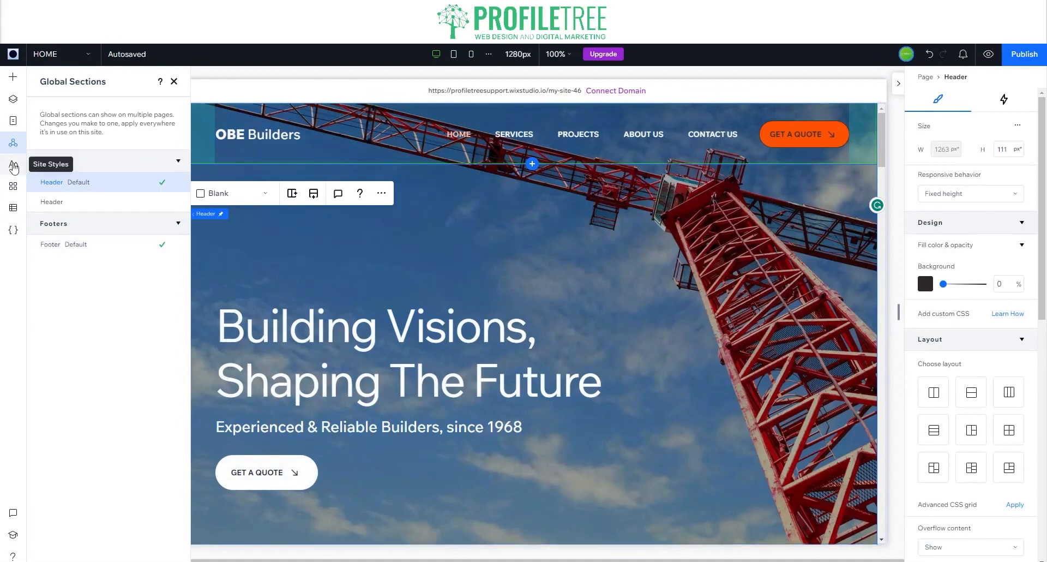
# Step: Set the site's page transition to Out-In in the site styles
pyautogui.click(13, 167)
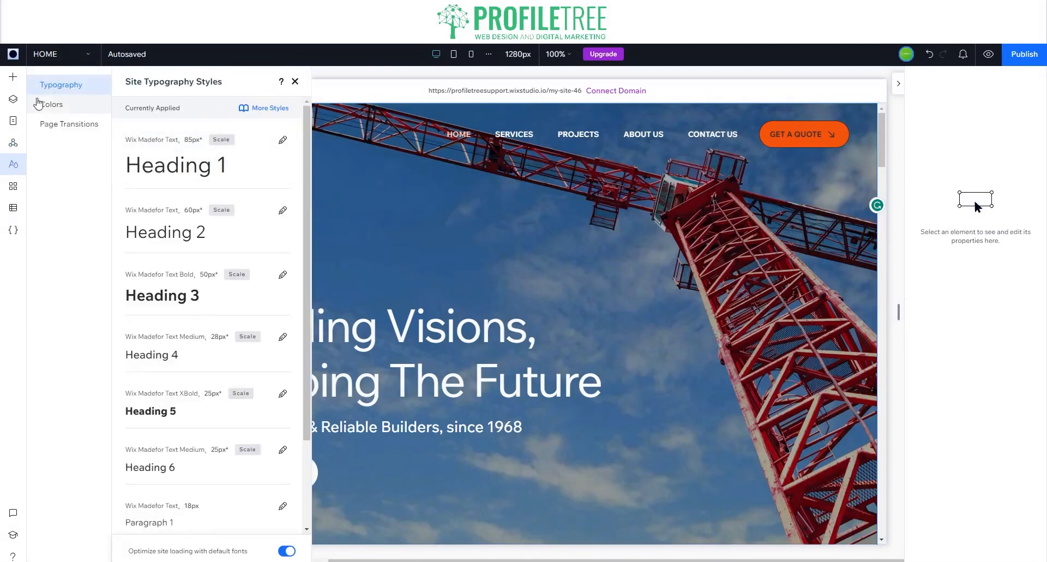
pyautogui.click(54, 104)
pyautogui.click(90, 124)
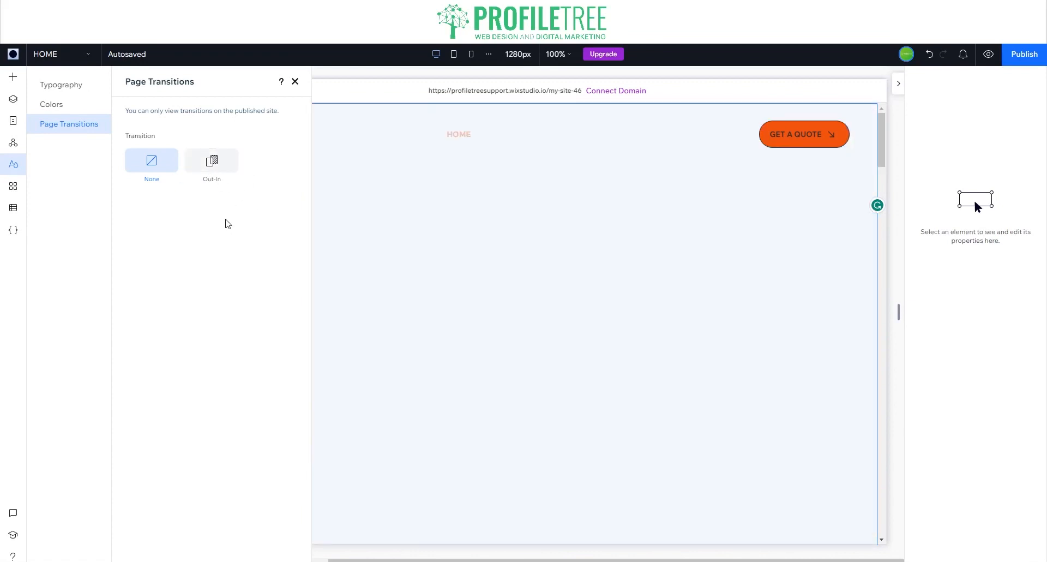
pyautogui.click(212, 161)
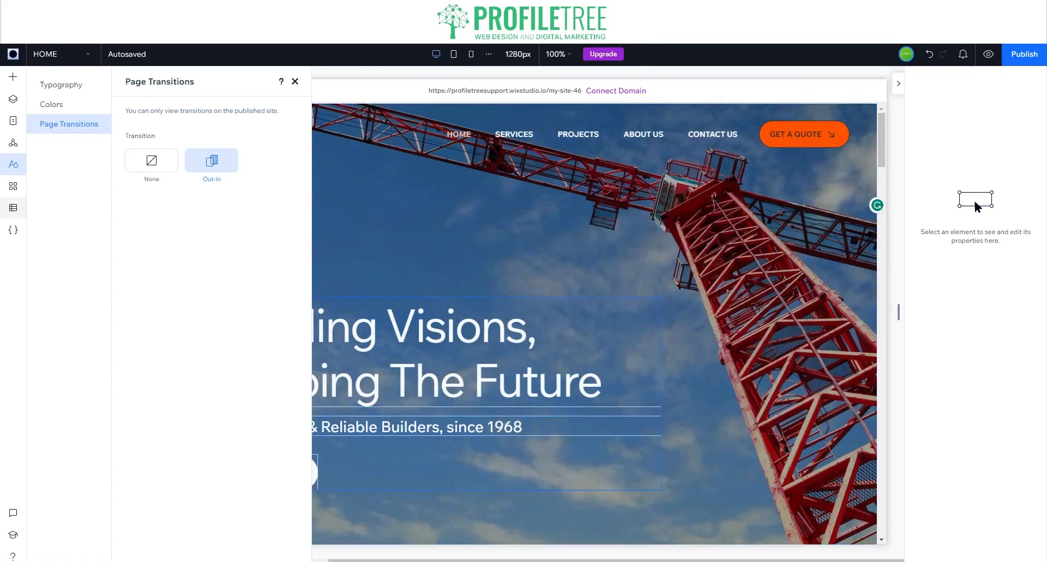
# Step: Browse the popular apps offered in the App Manager and view the introduction to adding the CMS
pyautogui.click(13, 186)
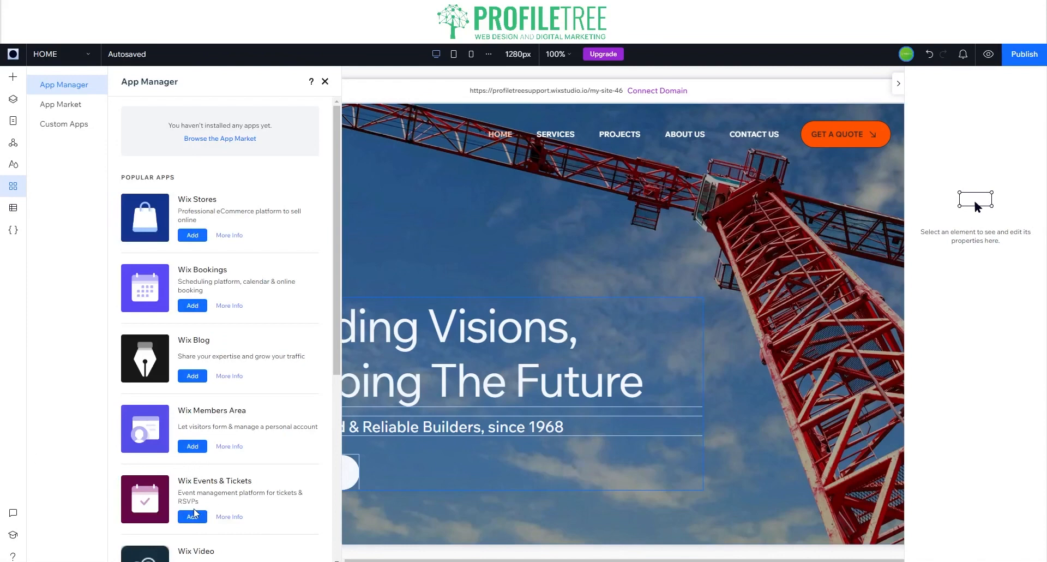
pyautogui.scroll(-1, 162, 292)
pyautogui.scroll(-3, 164, 327)
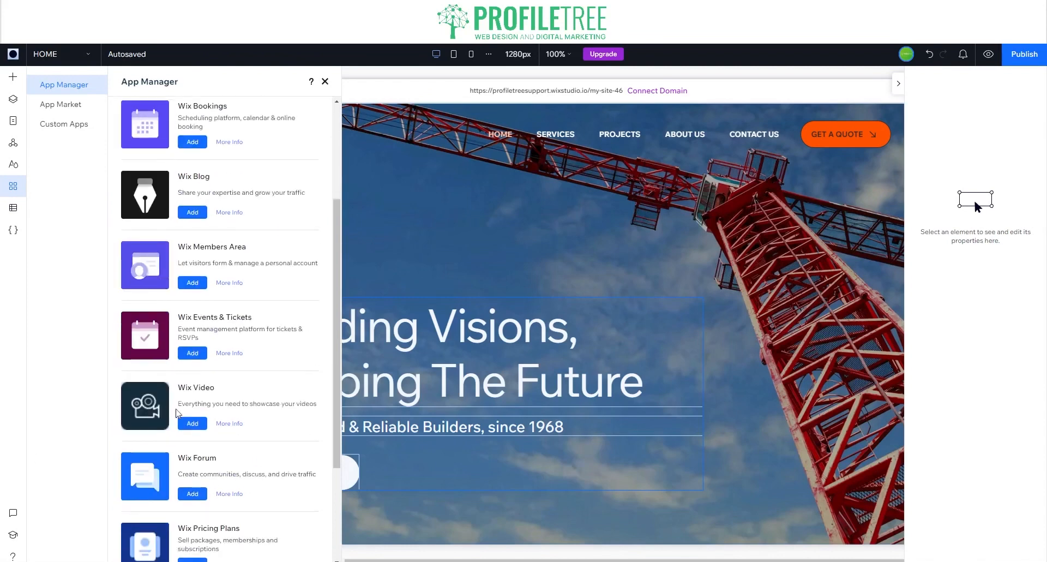
pyautogui.scroll(-2, 131, 436)
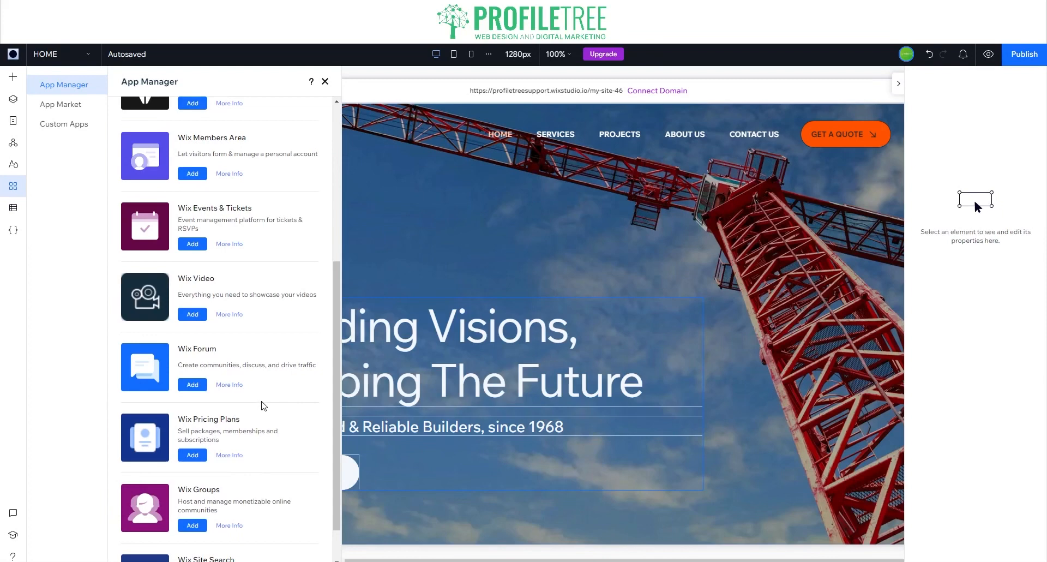
pyautogui.click(14, 209)
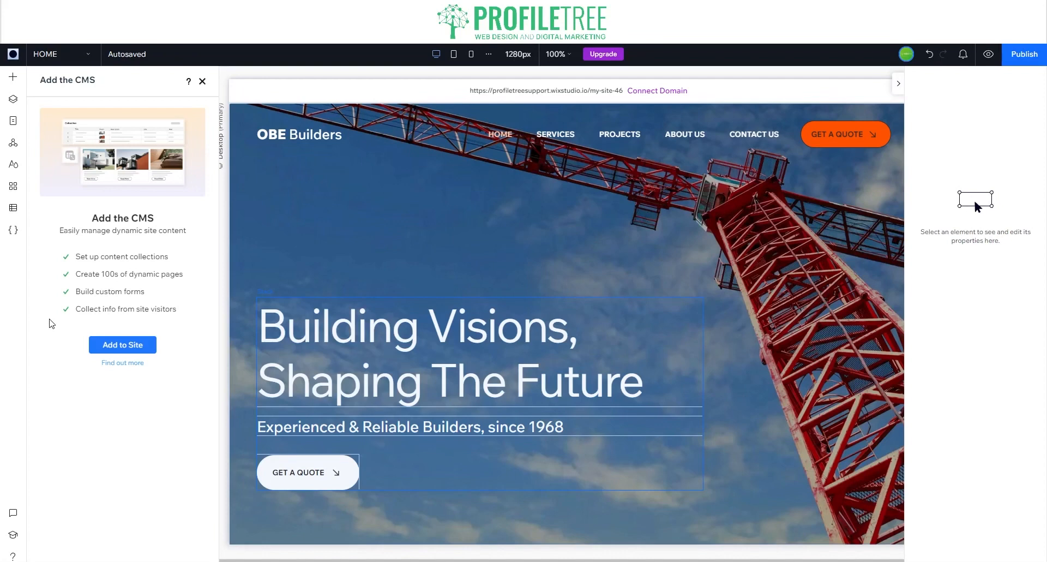
# Step: Enable coding on the site so that developer mode is set up
pyautogui.click(13, 230)
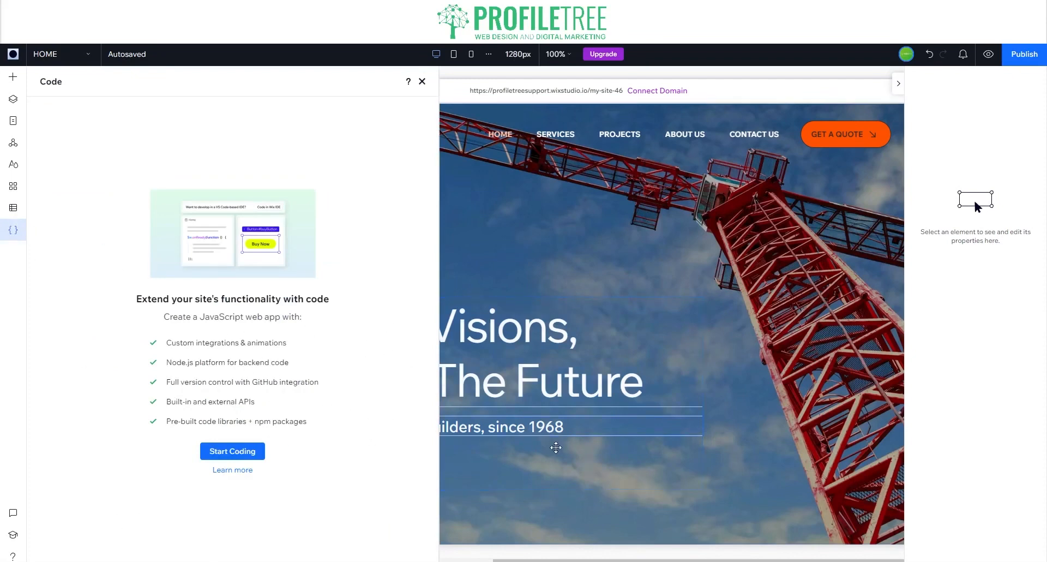
pyautogui.click(252, 451)
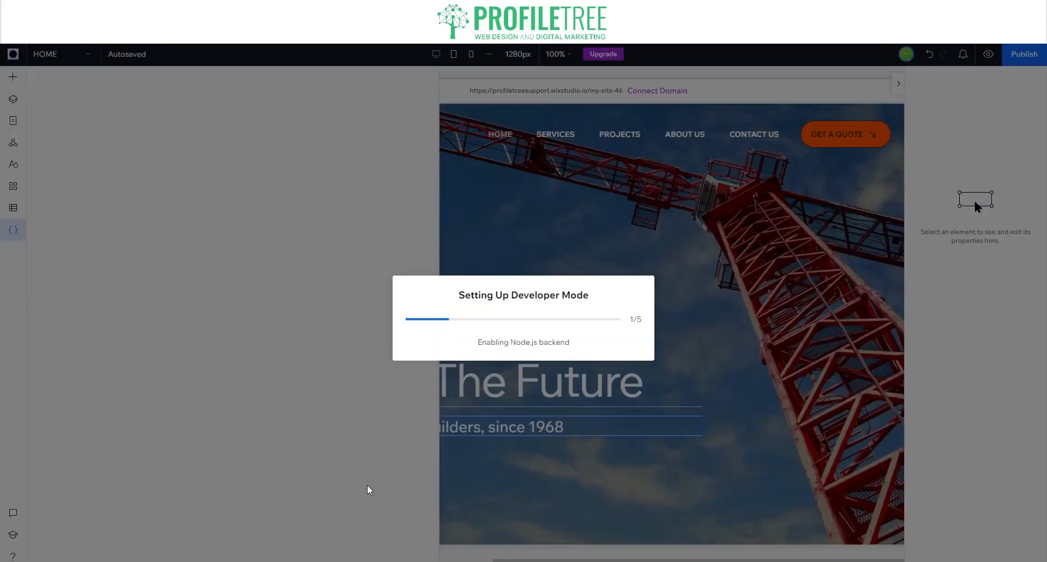